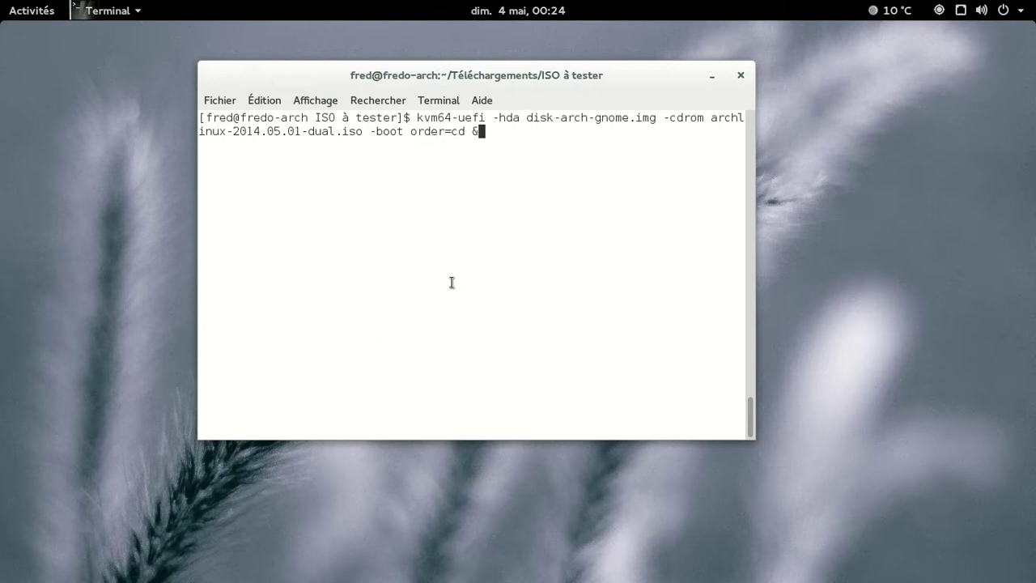
# Run kvm64-uefi with disk-arch-gnome.img and the 2014.05.01 Arch ISO, booting to GRUB.
pyautogui.press('Return')
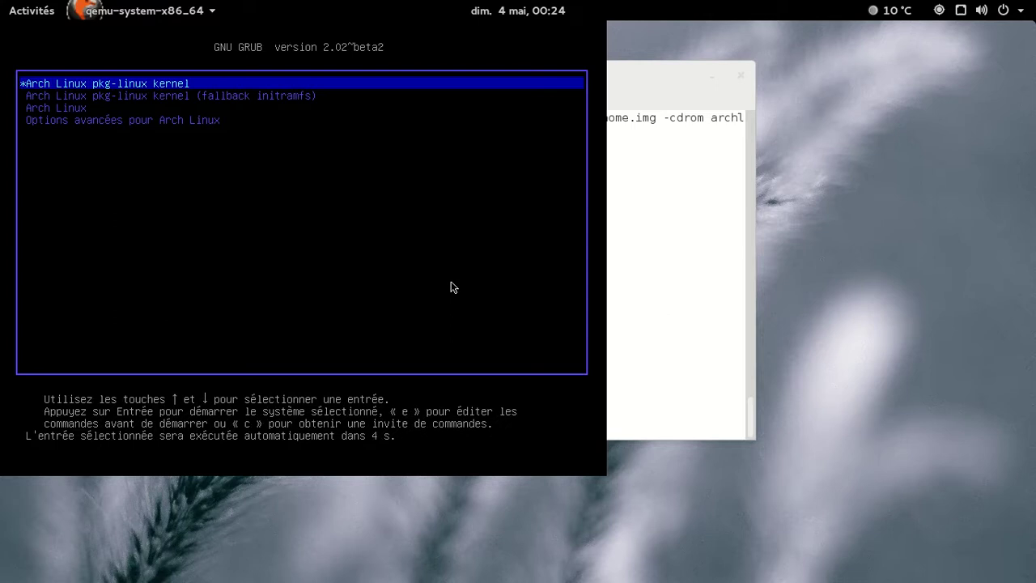
# Boot the default Arch Linux GRUB entry and select the user at the GDM login screen.
pyautogui.press('Return')
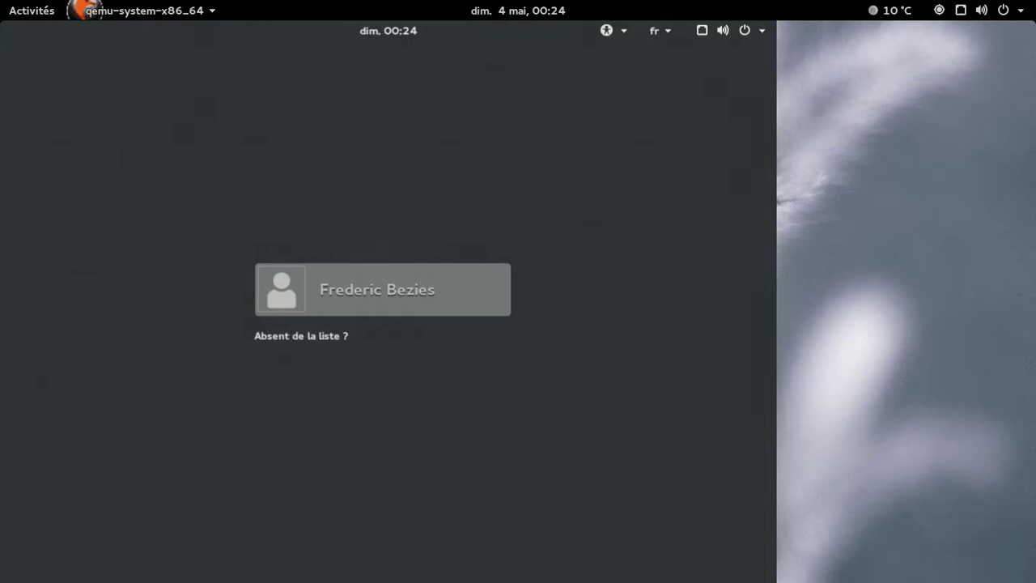
pyautogui.press('Return')
pyautogui.press('Return')
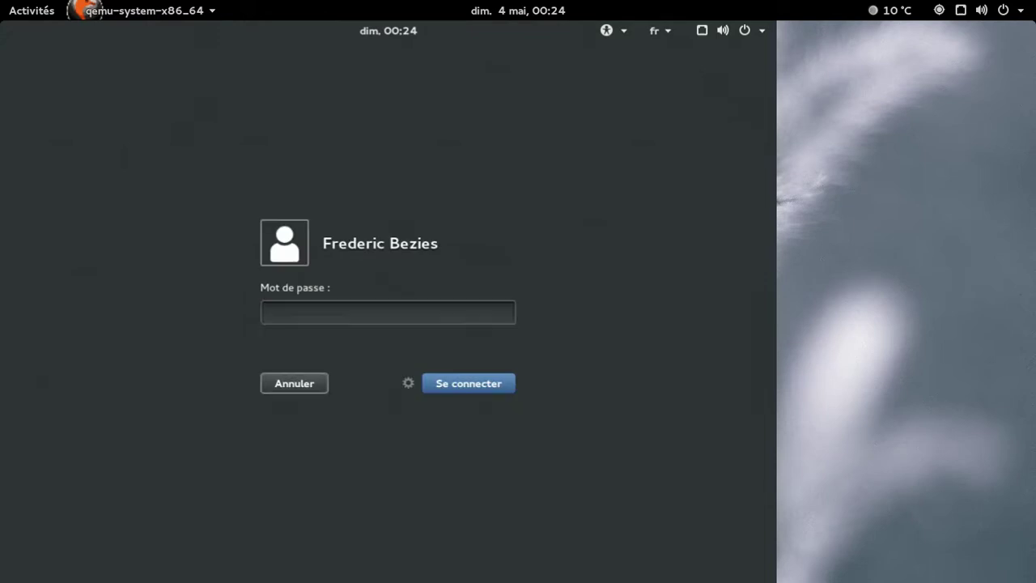
pyautogui.press('Return')
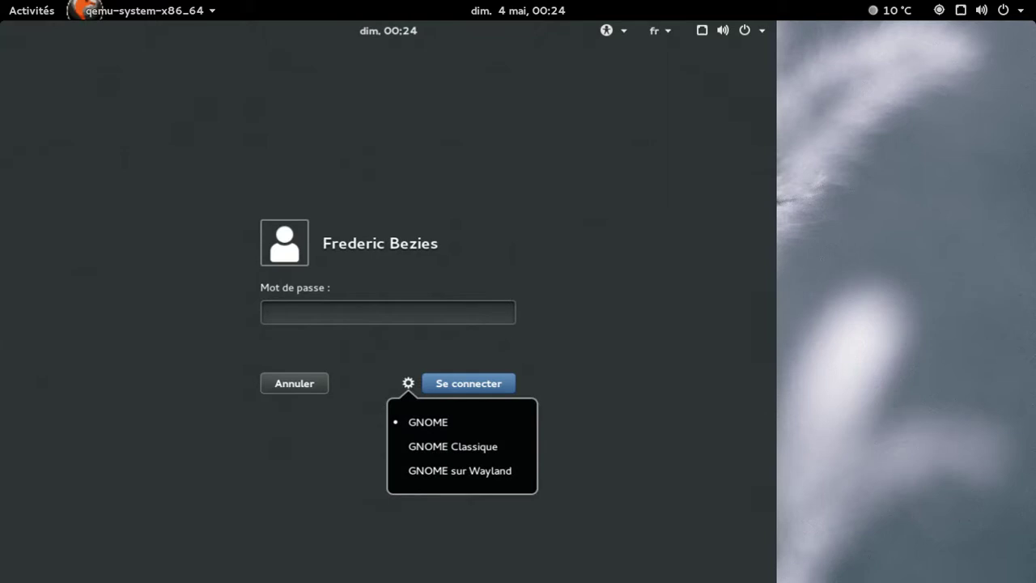
pyautogui.press('Return')
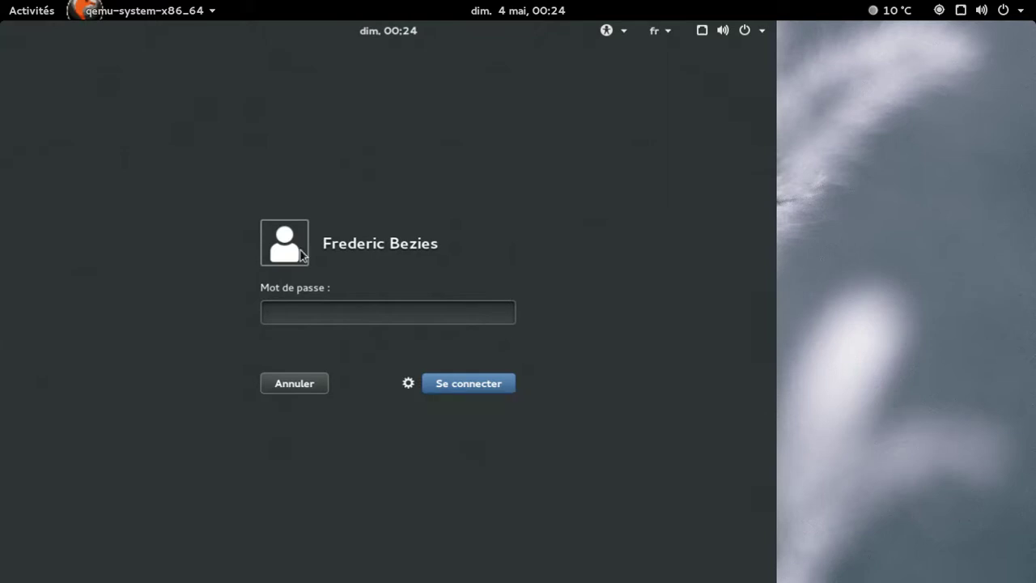
# Enter the account password and log in to the default GNOME session.
pyautogui.click(289, 317)
pyautogui.write('••••••••')
pyautogui.press('BackSpace')
pyautogui.press('BackSpace')
pyautogui.press('BackSpace')
pyautogui.press('BackSpace')
pyautogui.press('BackSpace')
pyautogui.press('BackSpace')
pyautogui.press('BackSpace')
pyautogui.press('BackSpace')
pyautogui.write('••••••••')
pyautogui.press('BackSpace')
pyautogui.press('BackSpace')
pyautogui.press('BackSpace')
pyautogui.press('BackSpace')
pyautogui.press('BackSpace')
pyautogui.press('BackSpace')
pyautogui.press('BackSpace')
pyautogui.press('BackSpace')
pyautogui.write('••••••••')
pyautogui.press('Return')
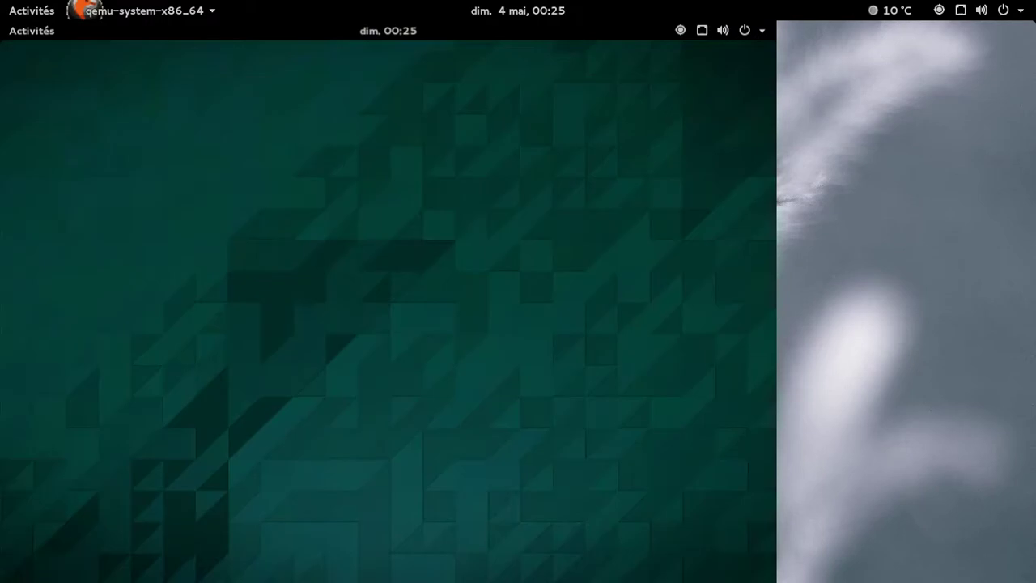
# Browse all four pages of the GNOME application grid.
pyautogui.click(24, 31)
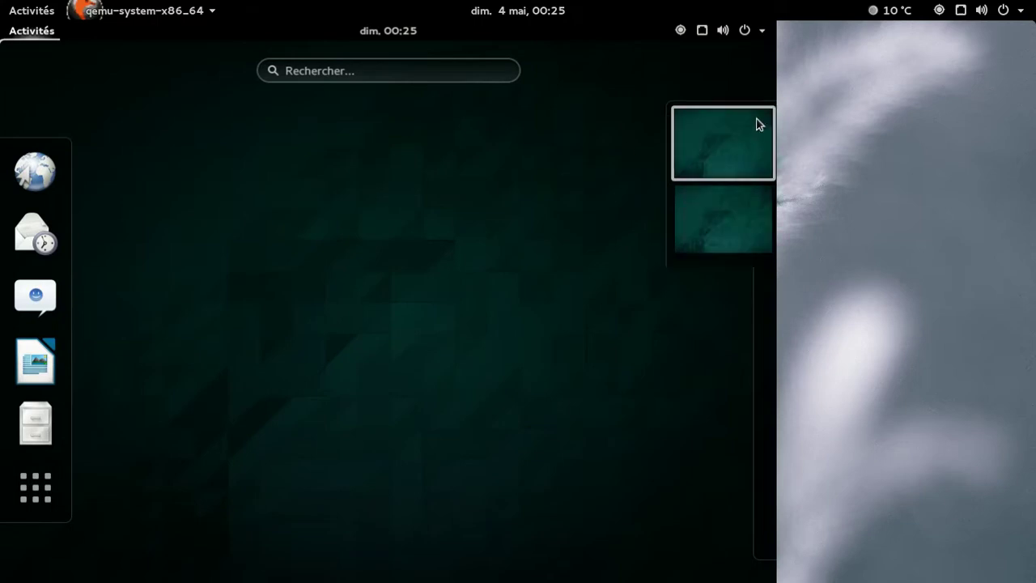
pyautogui.click(36, 487)
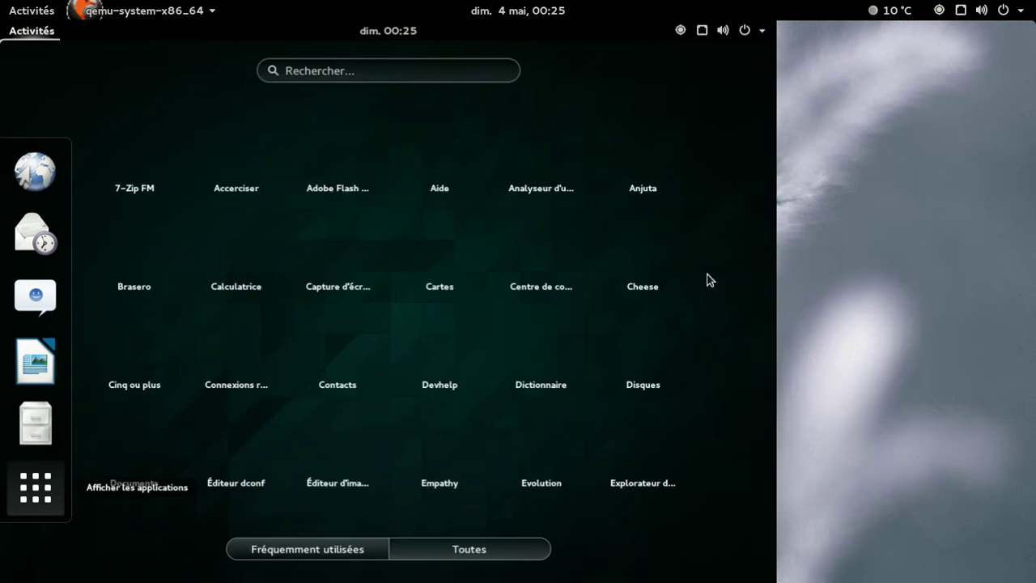
pyautogui.click(711, 280)
pyautogui.click(45, 496)
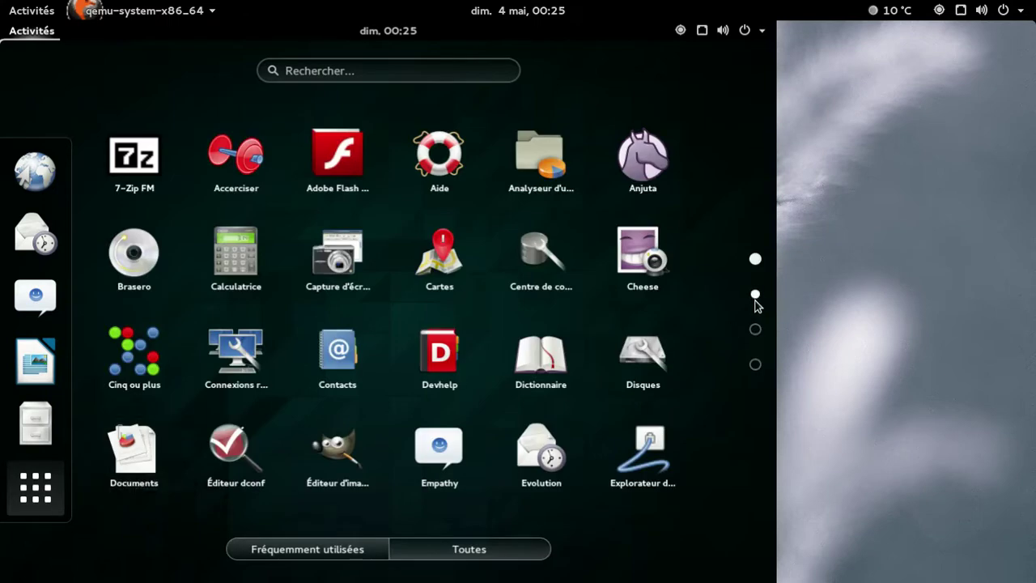
pyautogui.click(755, 296)
pyautogui.click(755, 330)
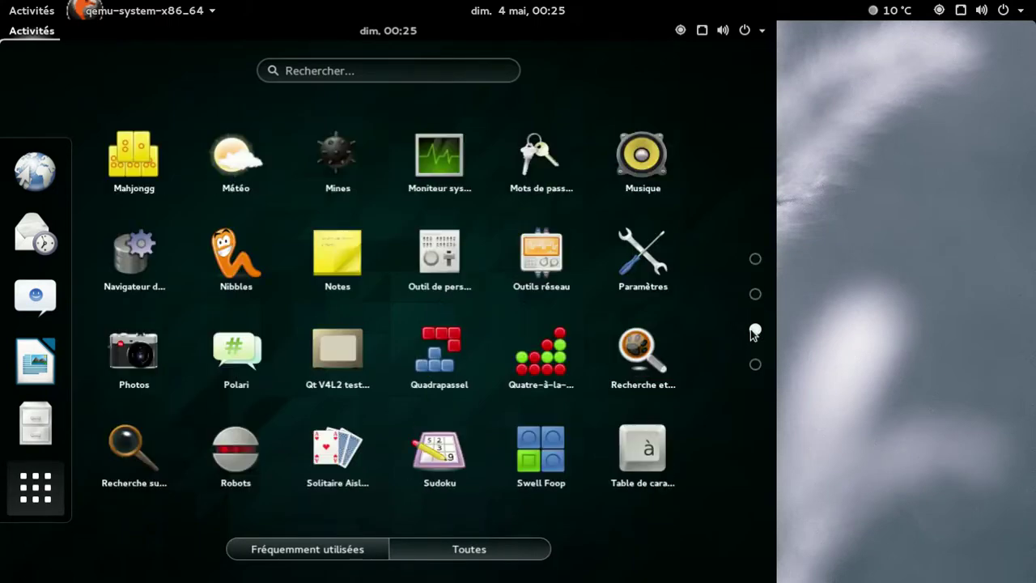
pyautogui.click(755, 365)
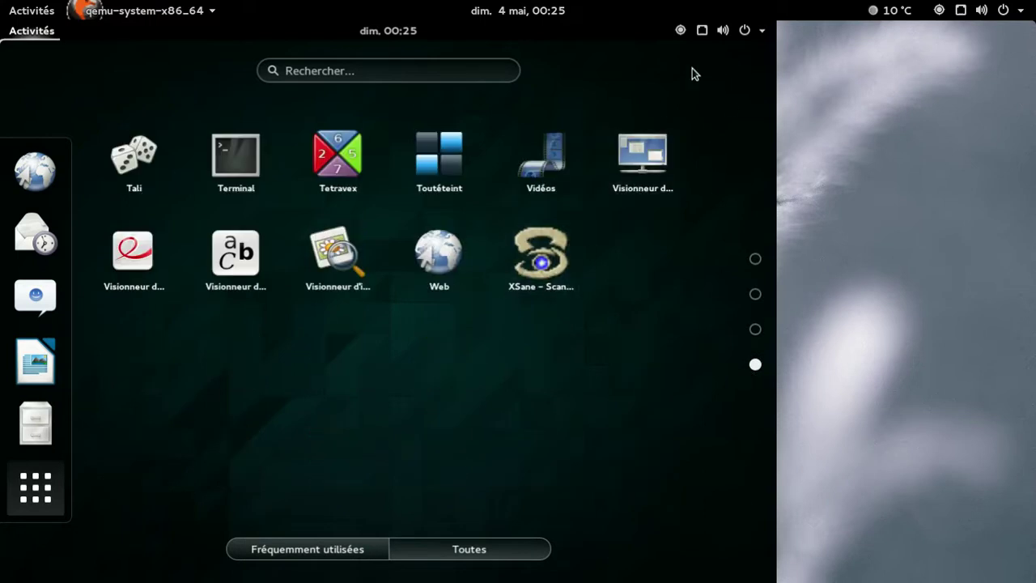
# Check the Settings Details page showing GNOME 3.12.1, then close Settings.
pyautogui.click(744, 33)
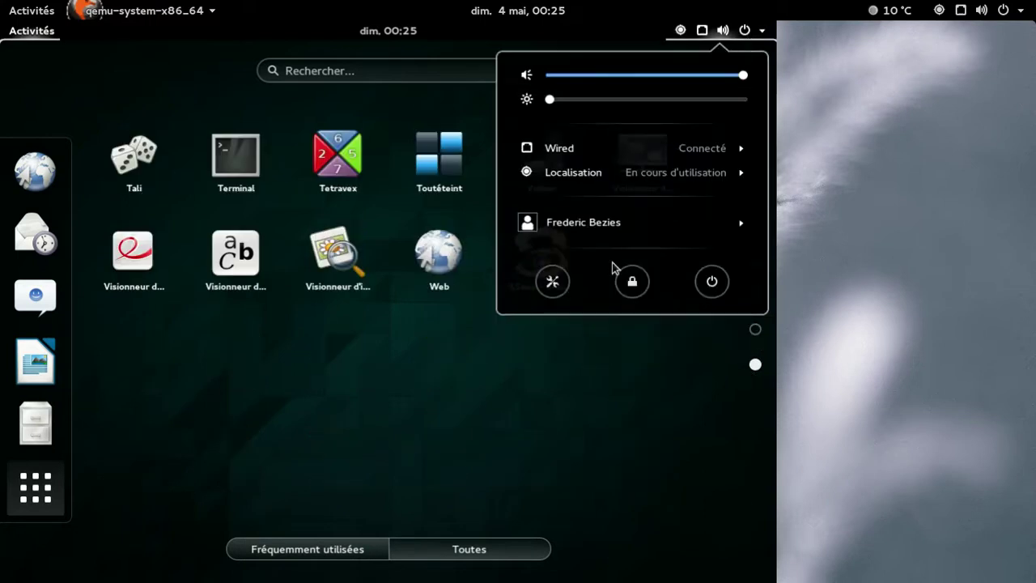
pyautogui.click(552, 281)
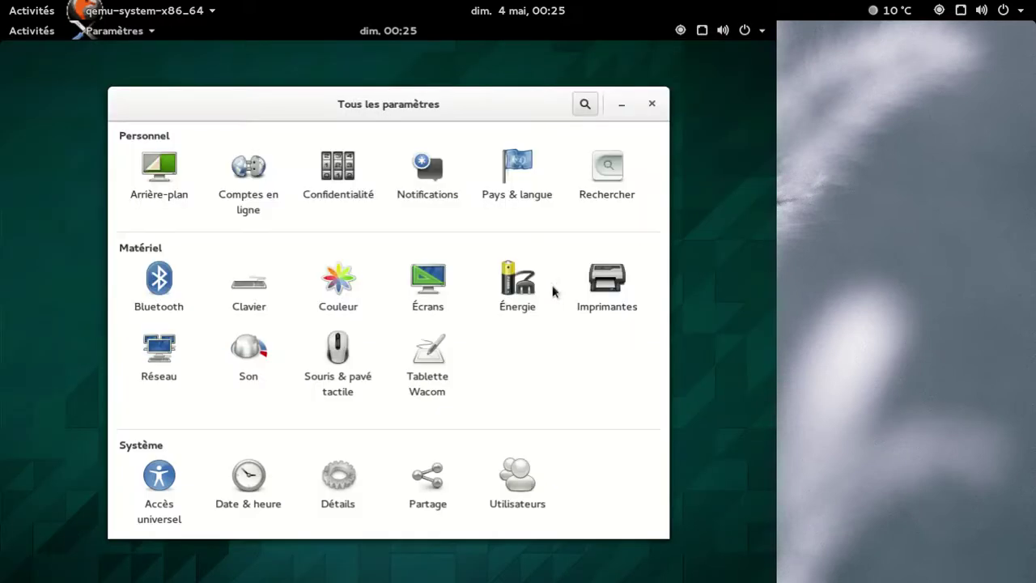
pyautogui.click(338, 479)
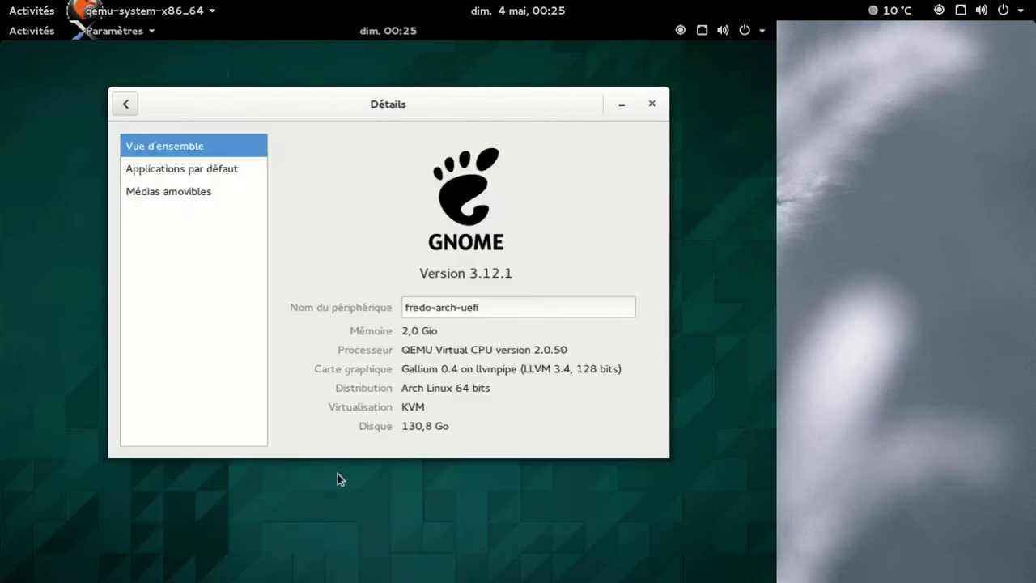
pyautogui.click(123, 101)
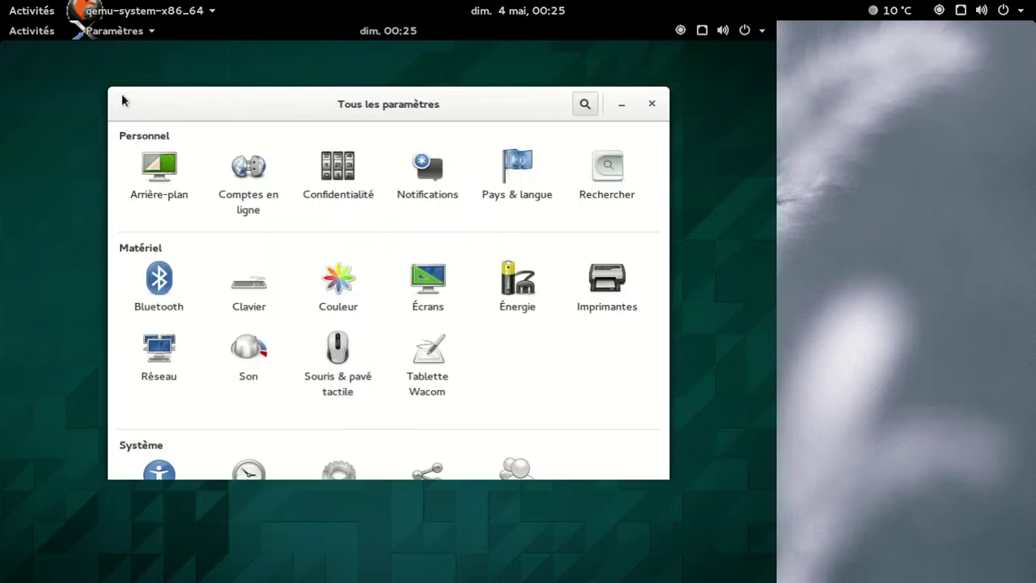
pyautogui.click(648, 110)
pyautogui.click(743, 33)
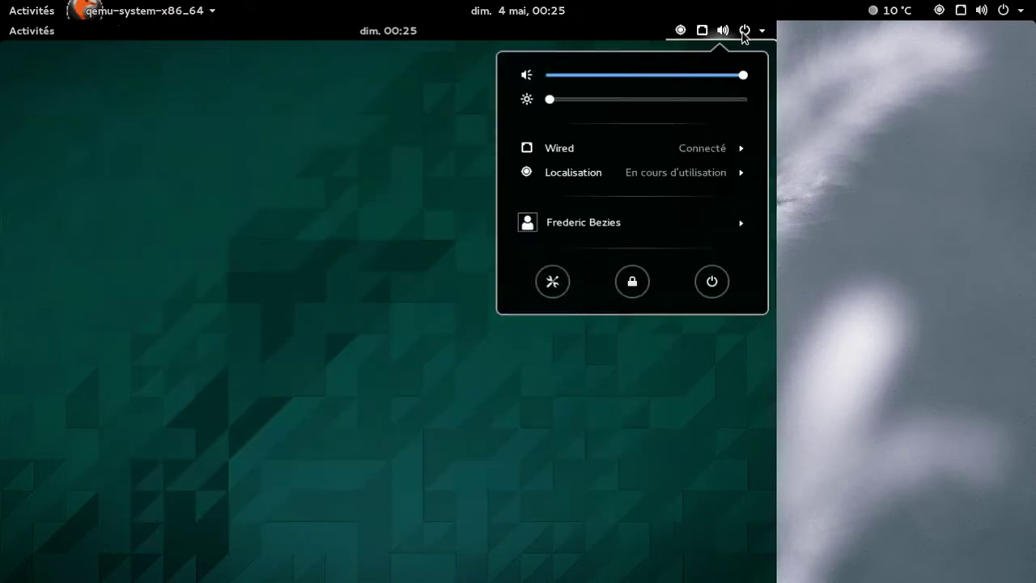
# Log out of the current GNOME session with Fermer la session and confirm.
pyautogui.click(658, 227)
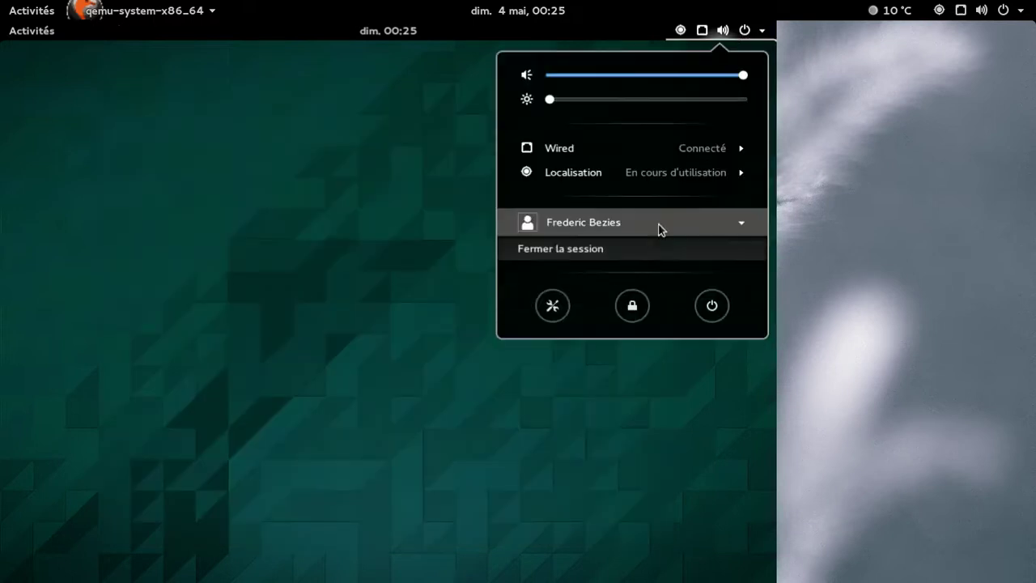
pyautogui.click(594, 251)
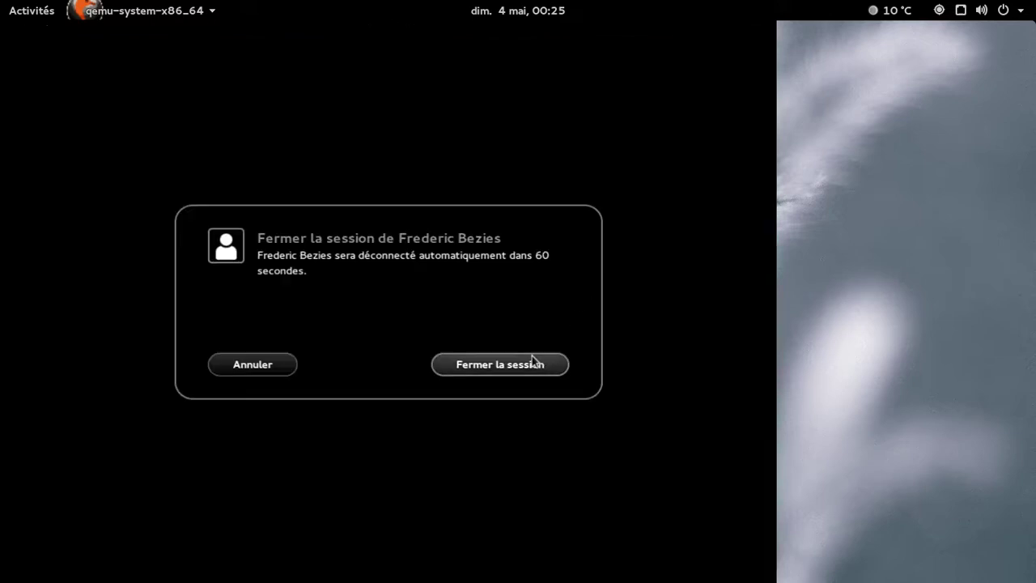
pyautogui.click(530, 366)
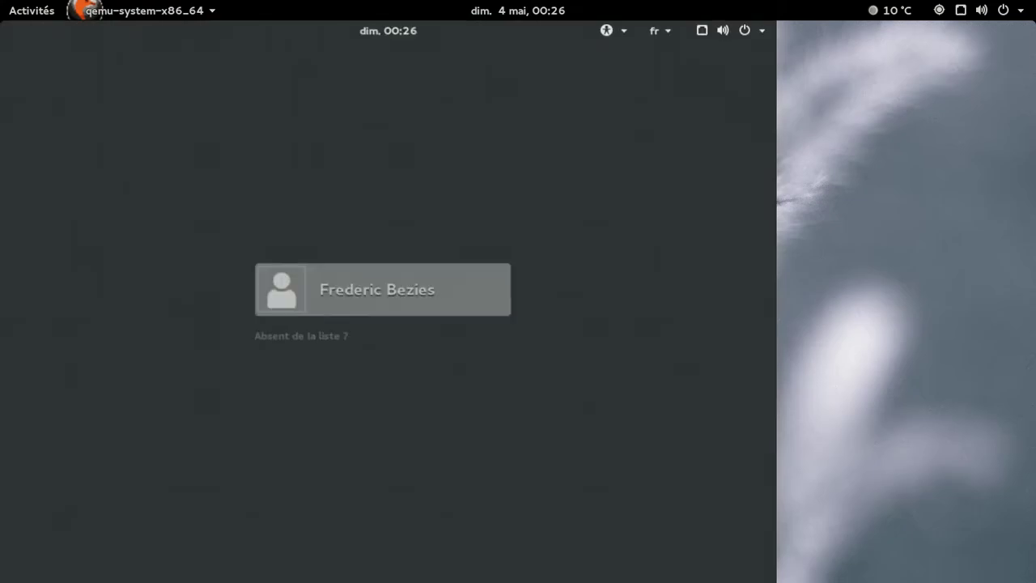
# Sign back in with the account password using the GNOME Classique session.
pyautogui.press('Return')
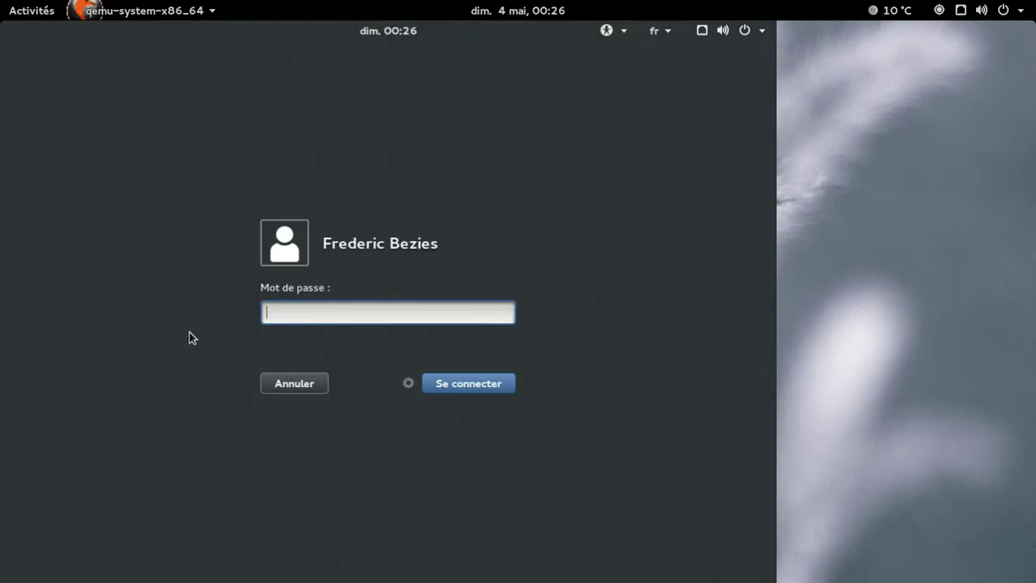
pyautogui.click(408, 383)
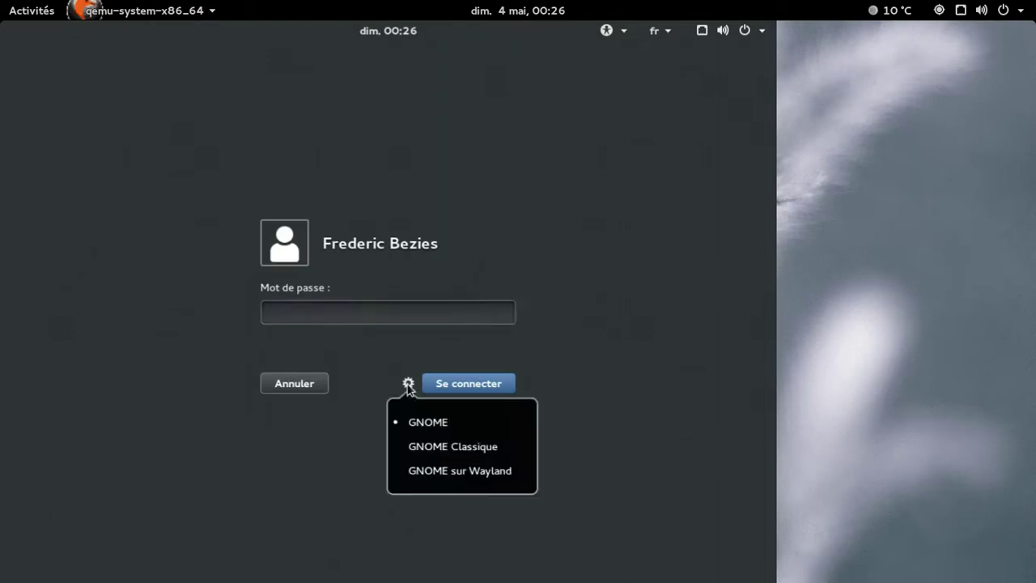
pyautogui.click(426, 448)
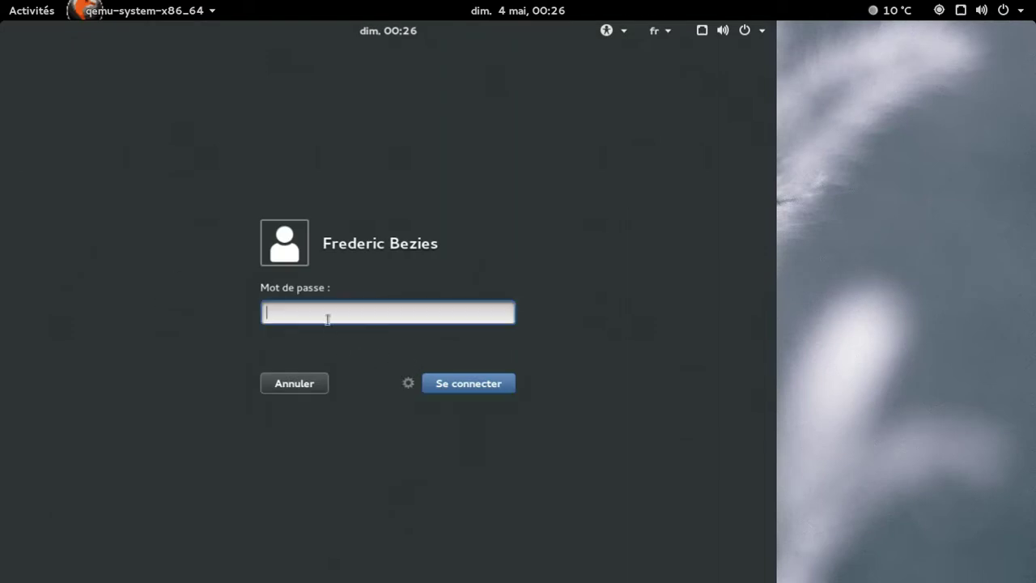
pyautogui.write('********')
pyautogui.press('Return')
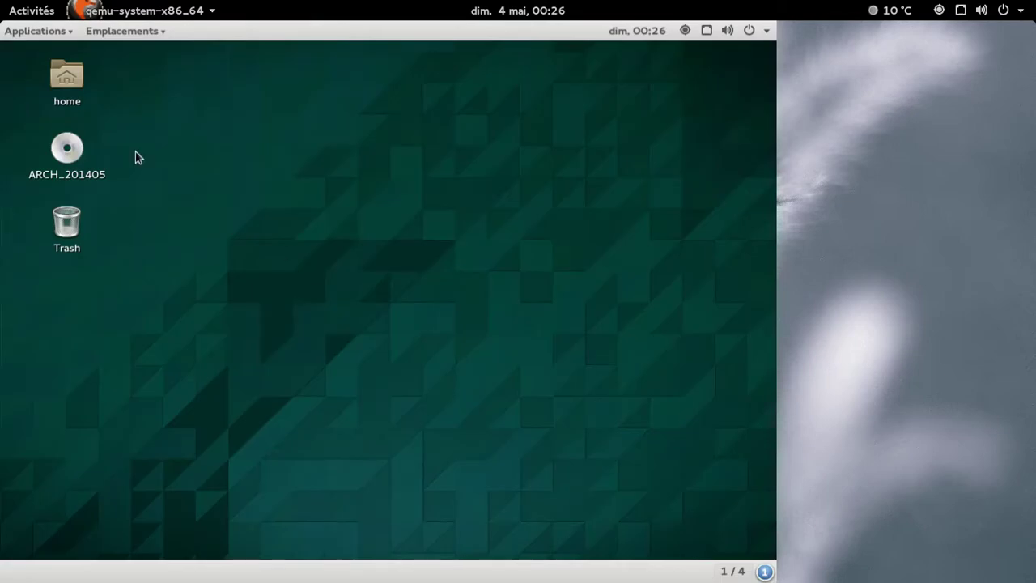
# Launch LibreOffice Writer from the Applications menu and view its About LibreOffice information.
pyautogui.click(35, 32)
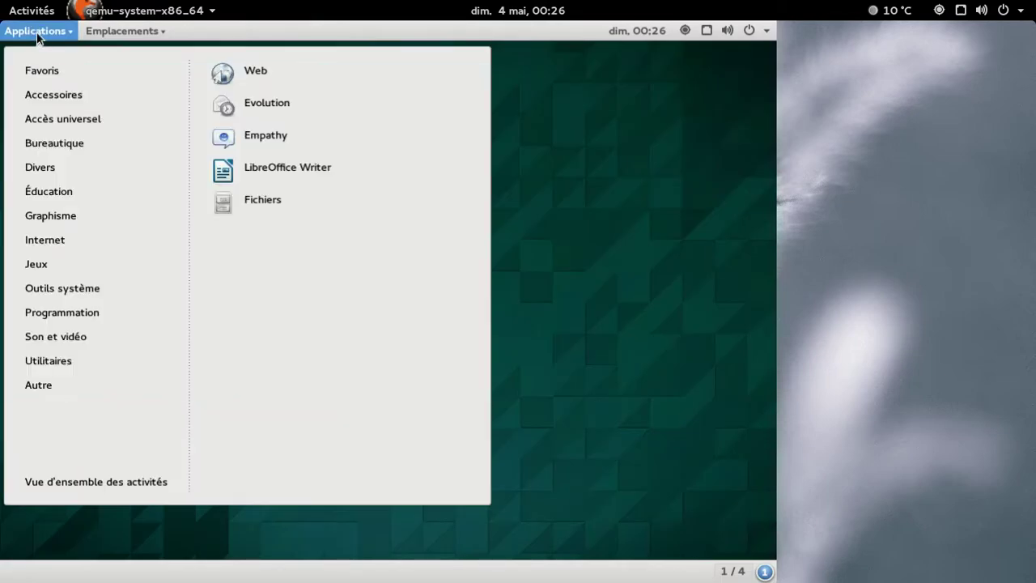
pyautogui.moveTo(60, 132)
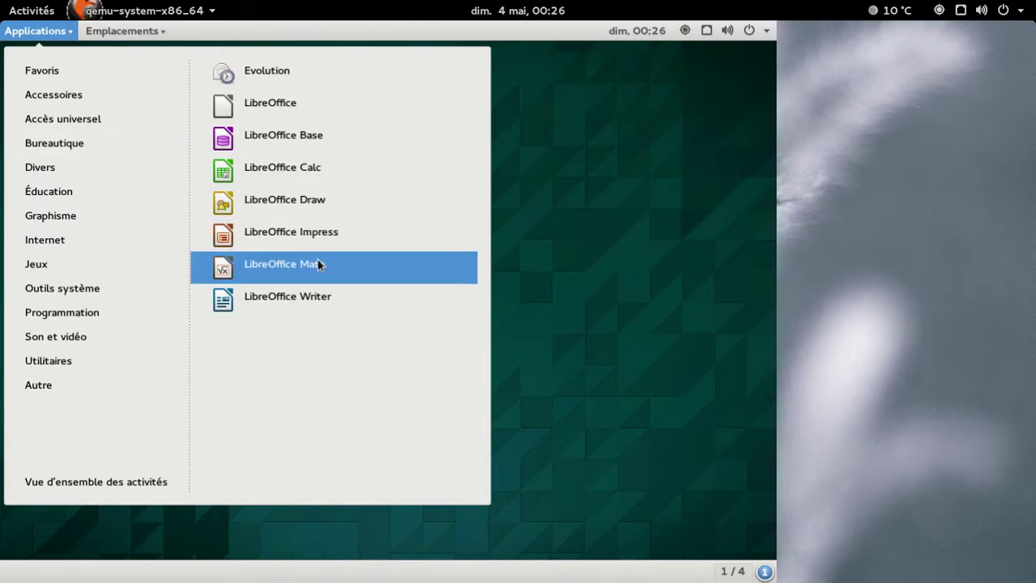
pyautogui.click(302, 288)
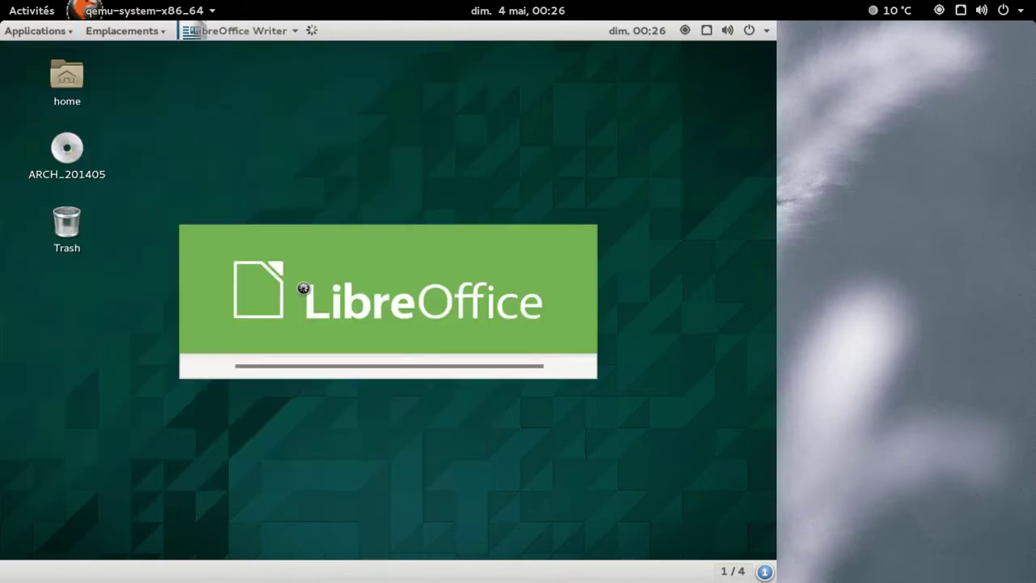
pyautogui.click(769, 576)
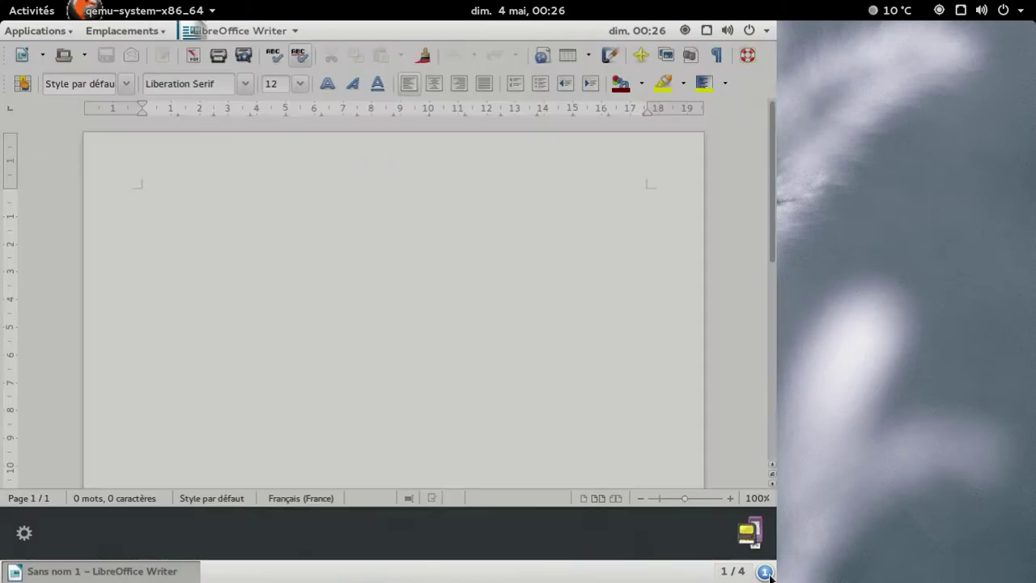
pyautogui.click(770, 576)
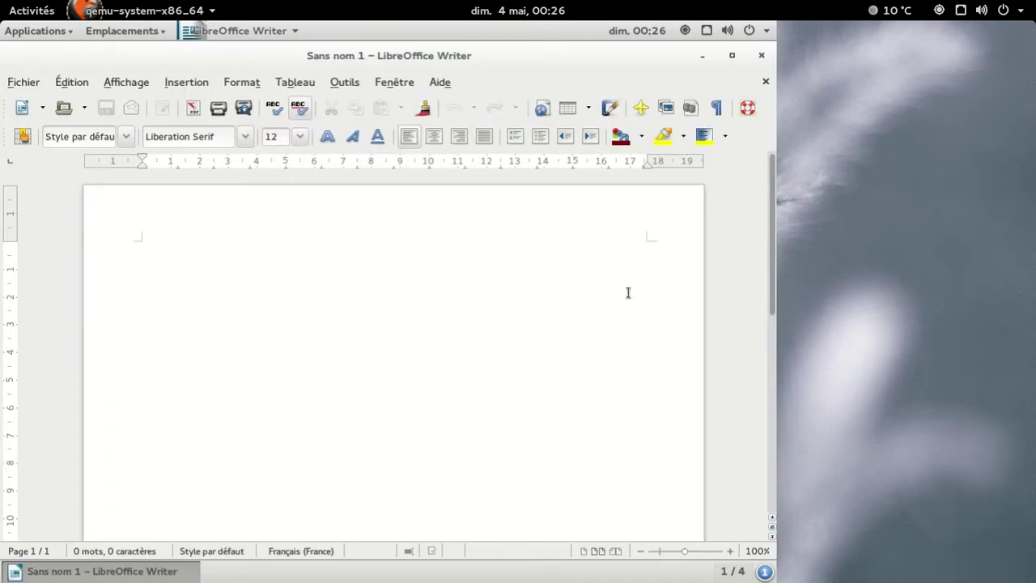
pyautogui.click(444, 87)
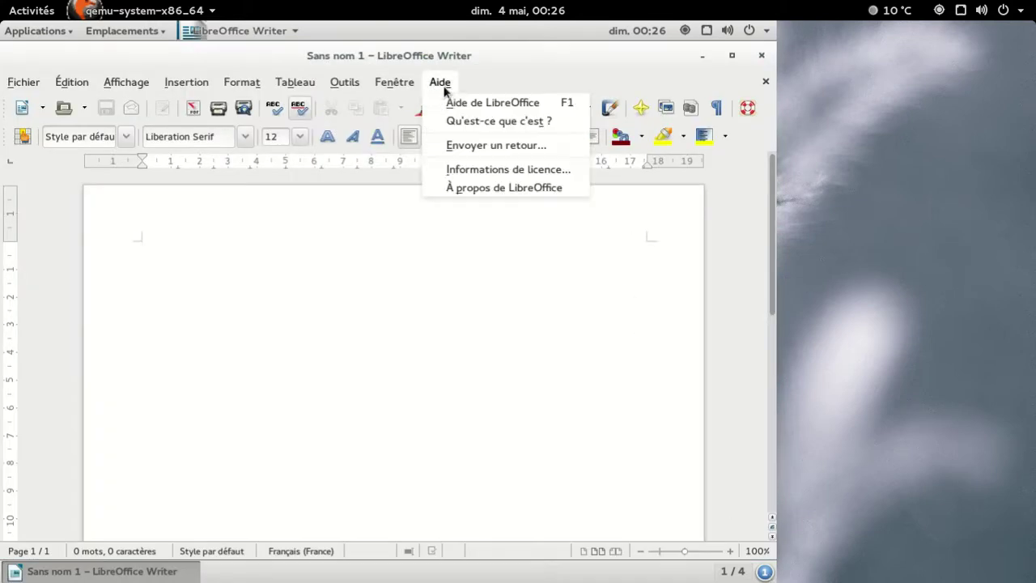
pyautogui.click(478, 189)
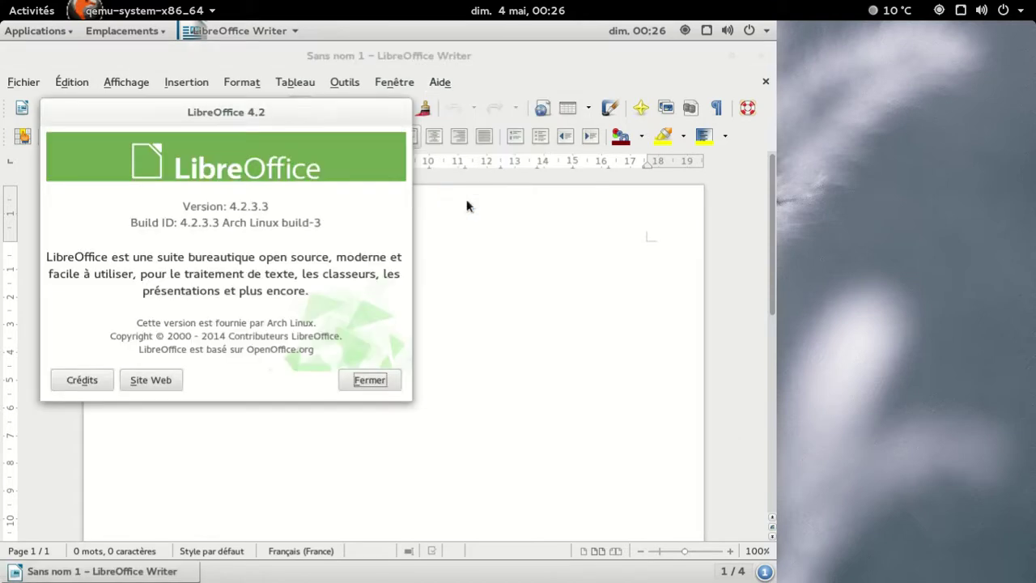
pyautogui.click(386, 383)
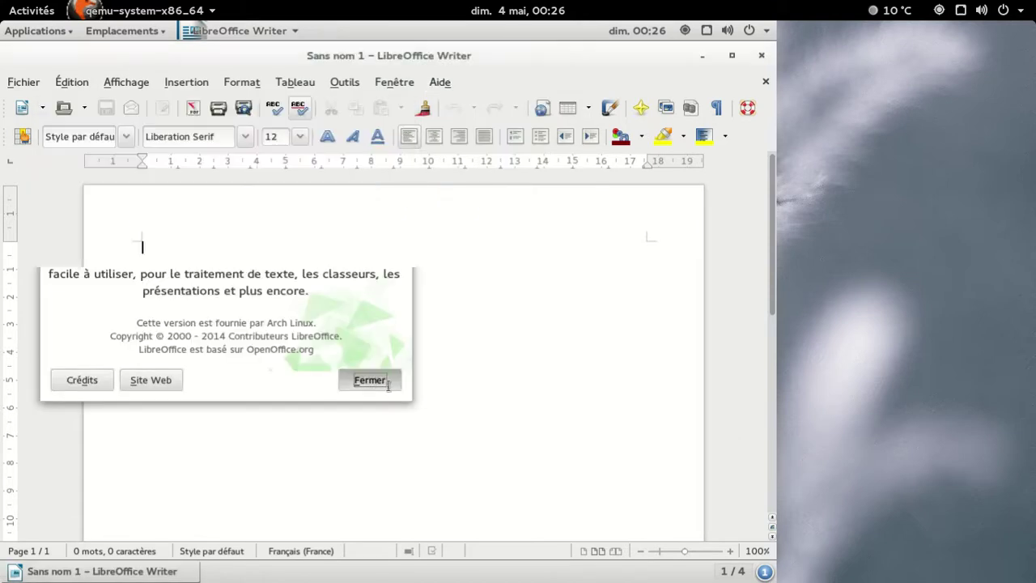
# Close LibreOffice Writer and power off the GNOME virtual machine with Éteindre.
pyautogui.click(760, 53)
pyautogui.click(751, 29)
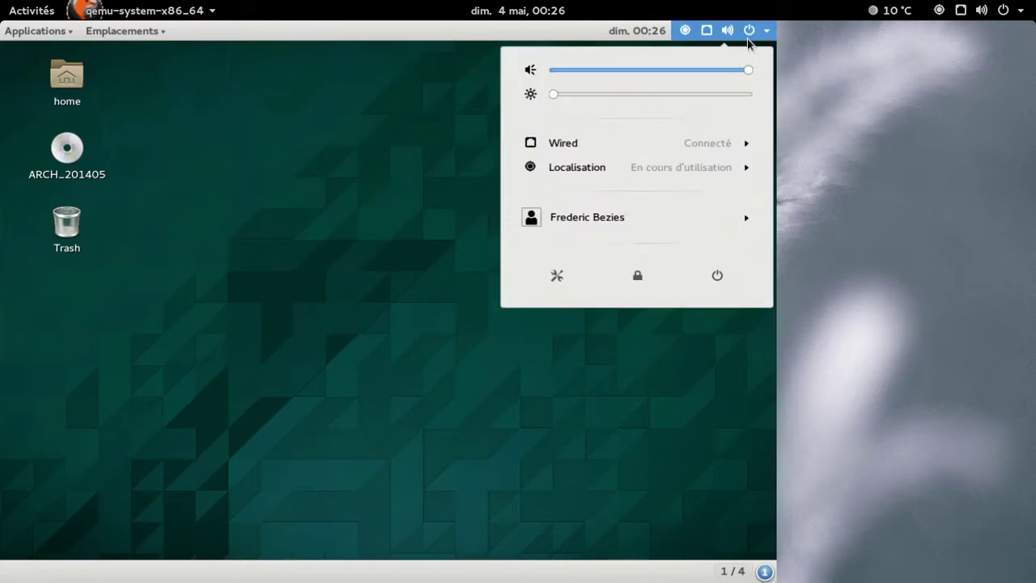
pyautogui.click(717, 277)
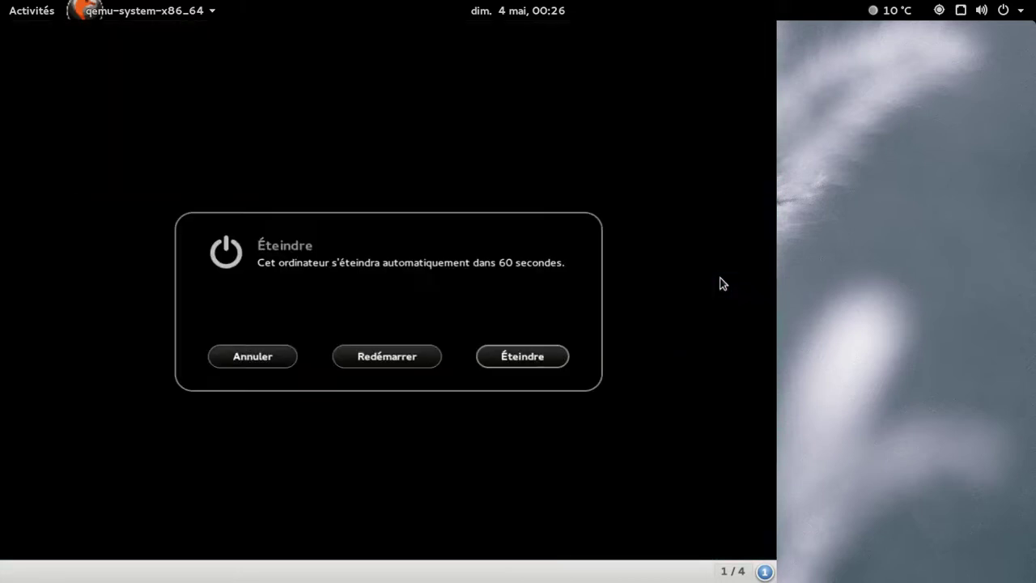
pyautogui.click(554, 361)
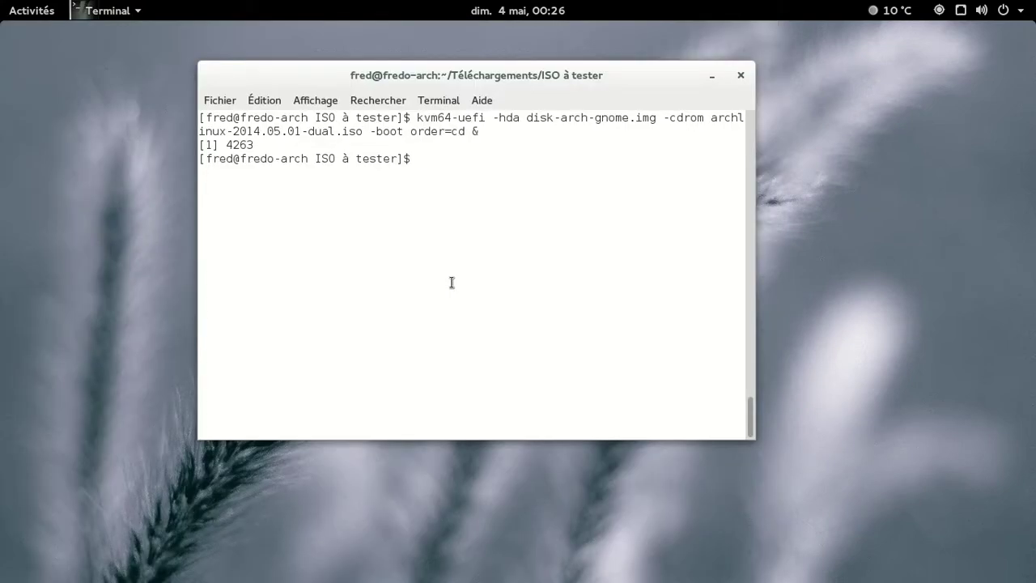
# Relaunch the VM with disk-arch-kde.img instead of gnome and boot the default GRUB entry.
pyautogui.press('Up')
pyautogui.press('Left')
pyautogui.press('Left')
pyautogui.press('Left')
pyautogui.press('Left')
pyautogui.press('Left')
pyautogui.press('Left')
pyautogui.press('Left')
pyautogui.press('Left')
pyautogui.press('Left')
pyautogui.press('Left')
pyautogui.press('Left')
pyautogui.press('Left')
pyautogui.press('Left')
pyautogui.press('Left')
pyautogui.press('Left')
pyautogui.press('Left')
pyautogui.press('Left')
pyautogui.press('Left')
pyautogui.press('Left')
pyautogui.press('Left')
pyautogui.press('Left')
pyautogui.press('Left')
pyautogui.press('Left')
pyautogui.press('Left')
pyautogui.press('Left')
pyautogui.press('Left')
pyautogui.press('Left')
pyautogui.press('Left')
pyautogui.press('Left')
pyautogui.press('Left')
pyautogui.press('Left')
pyautogui.press('BackSpace')
pyautogui.press('BackSpace')
pyautogui.press('BackSpace')
pyautogui.press('BackSpace')
pyautogui.press('BackSpace')
pyautogui.write('kde')
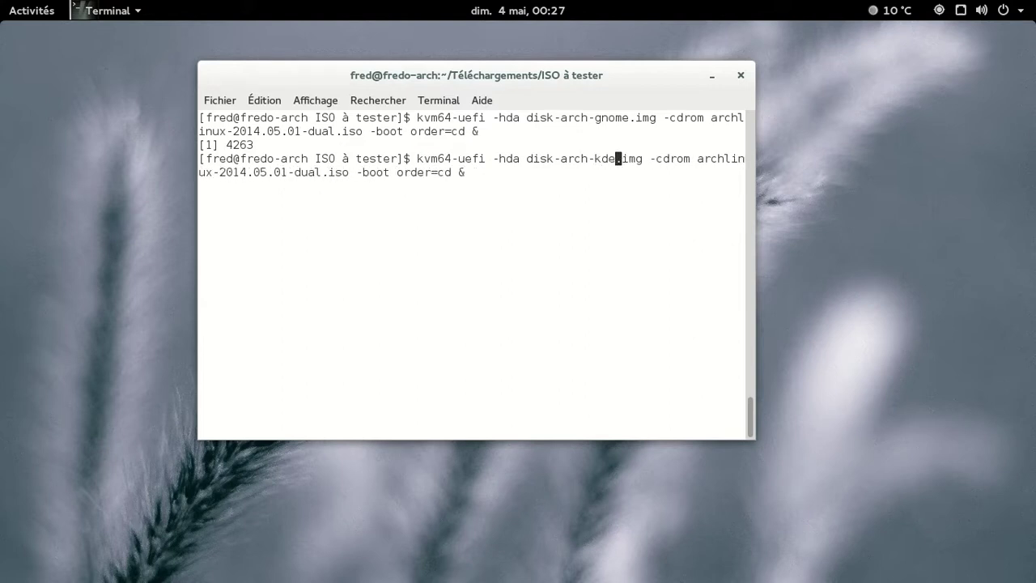
pyautogui.press('Return')
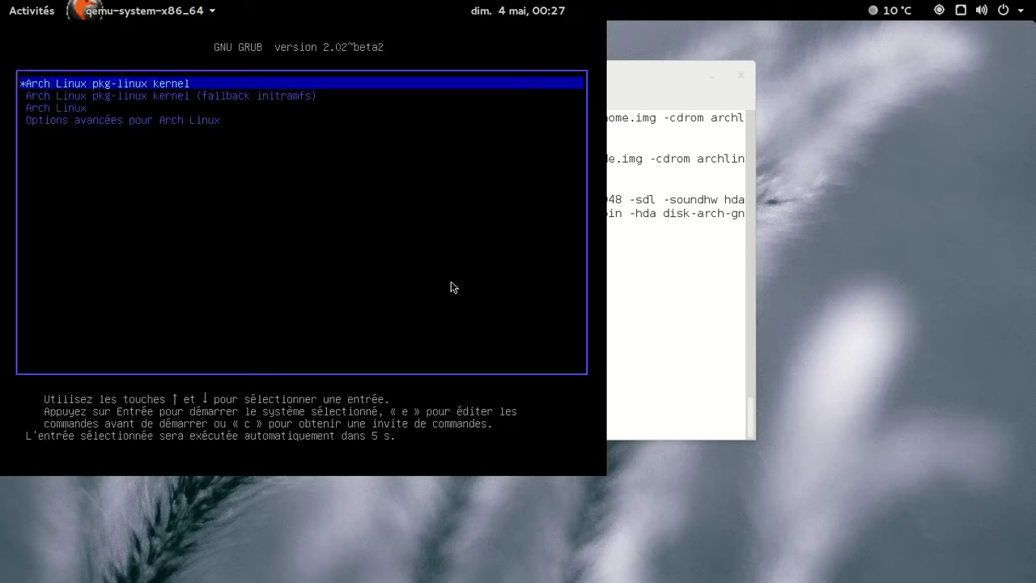
pyautogui.press('Return')
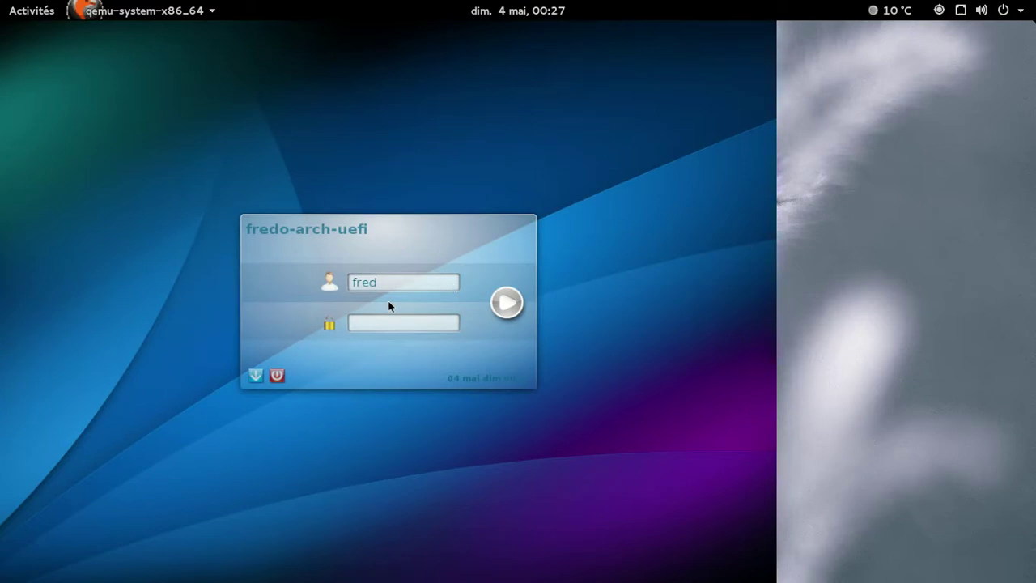
# Enter the account password at the KDM login to reach the KDE Plasma desktop.
pyautogui.write('********')
pyautogui.press('Return')
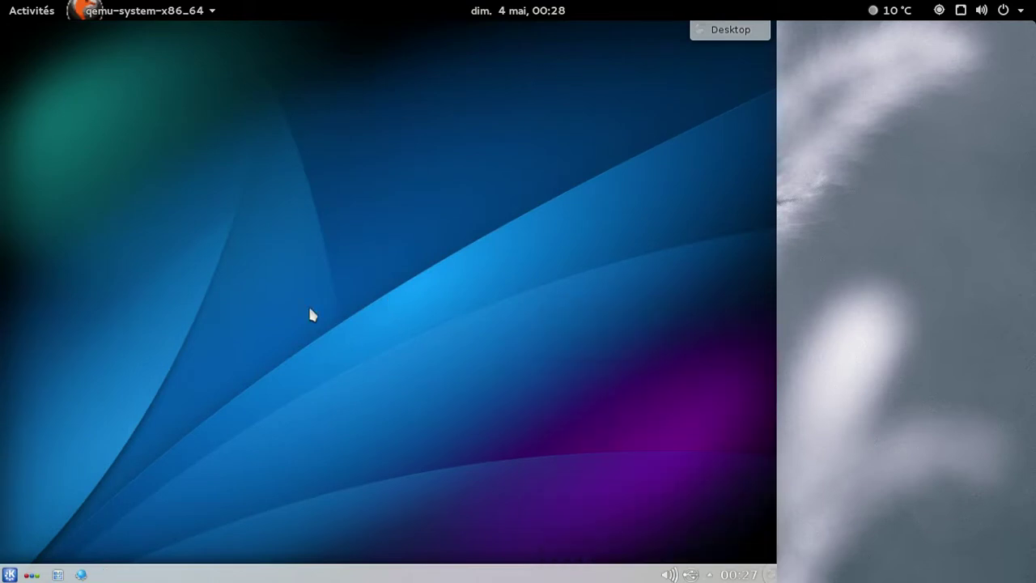
pyautogui.click(9, 574)
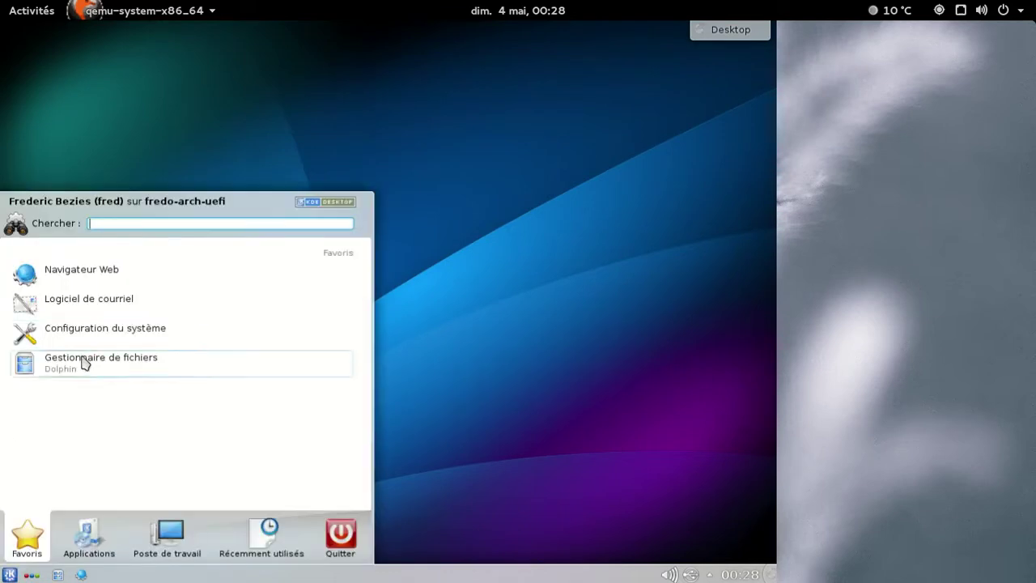
pyautogui.click(81, 358)
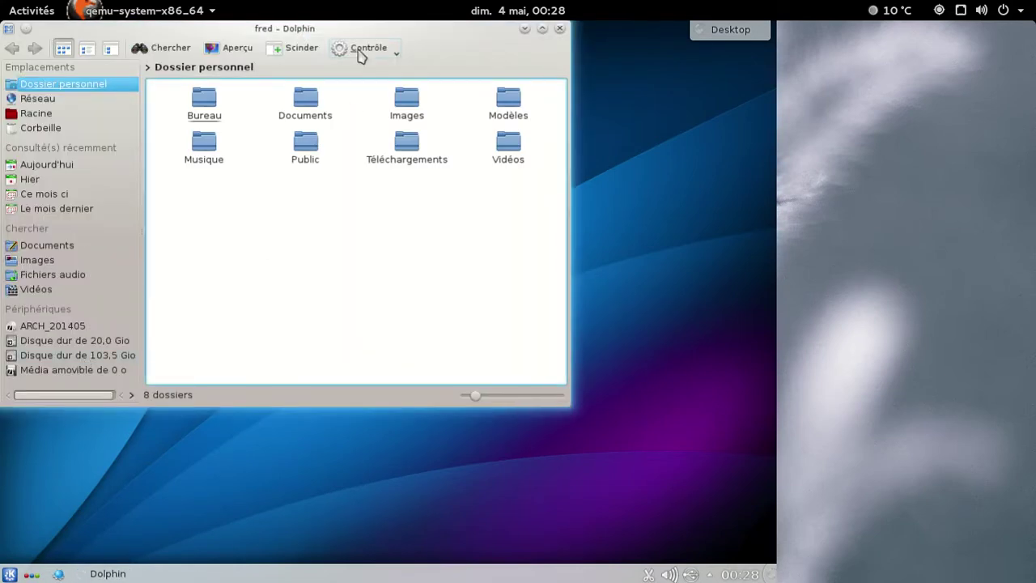
pyautogui.click(363, 48)
pyautogui.moveTo(398, 382)
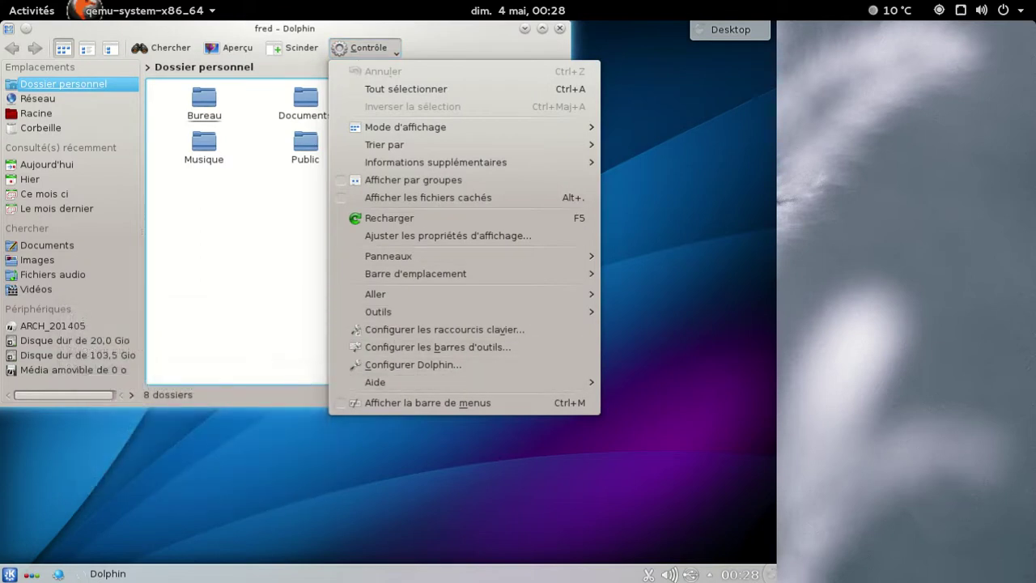
pyautogui.click(194, 483)
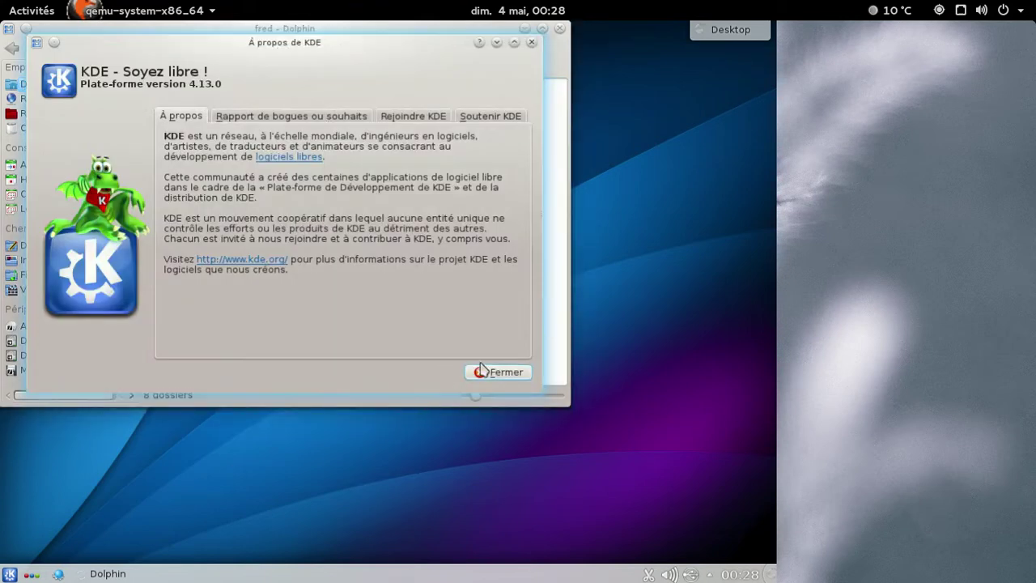
pyautogui.click(486, 374)
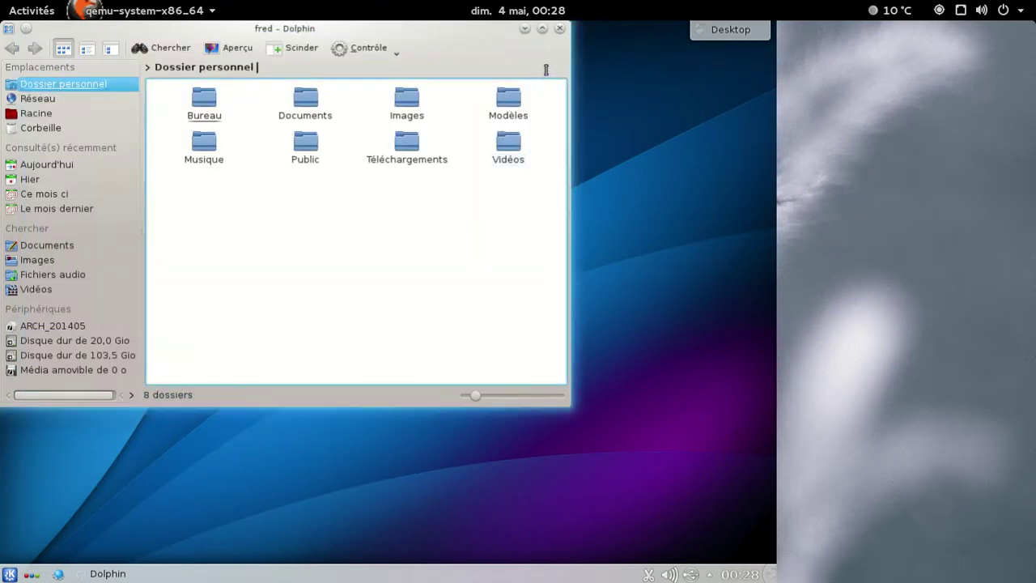
pyautogui.click(559, 28)
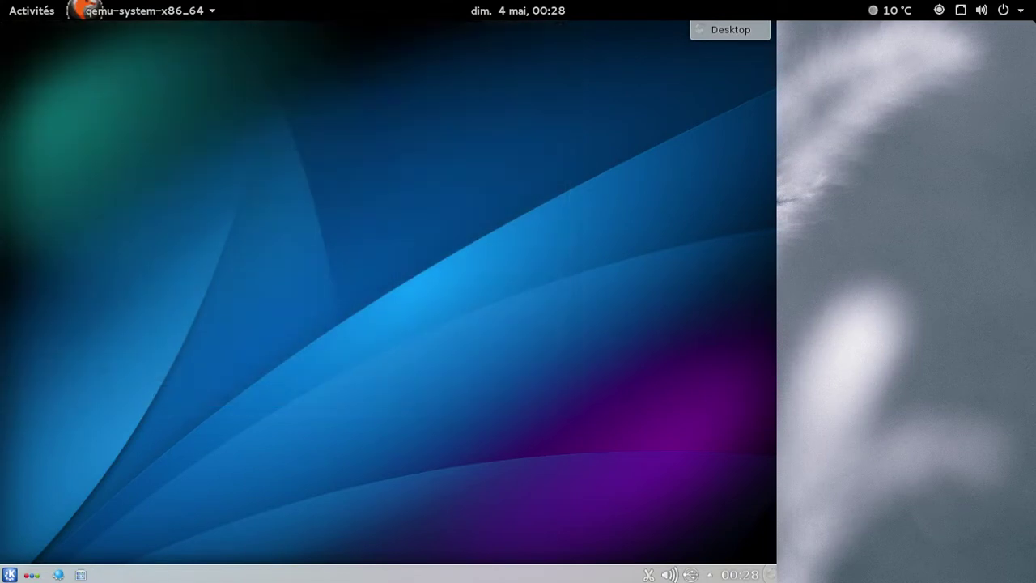
pyautogui.click(58, 576)
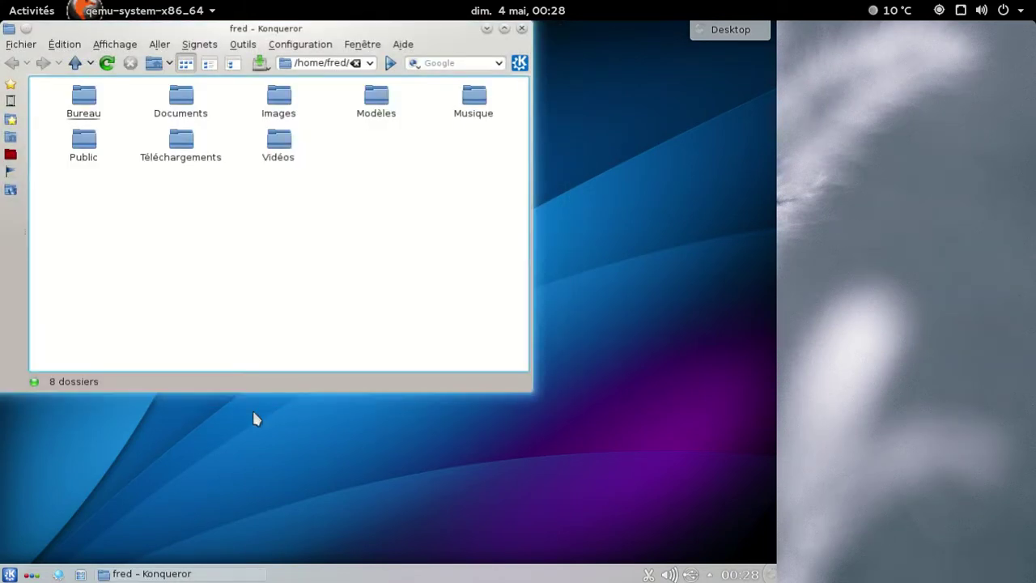
pyautogui.click(321, 49)
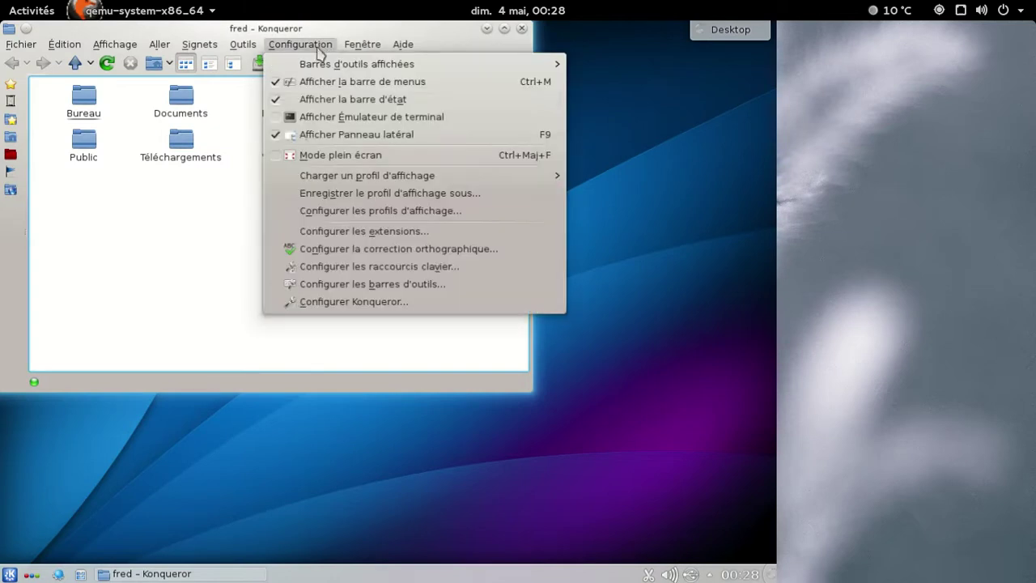
pyautogui.click(354, 302)
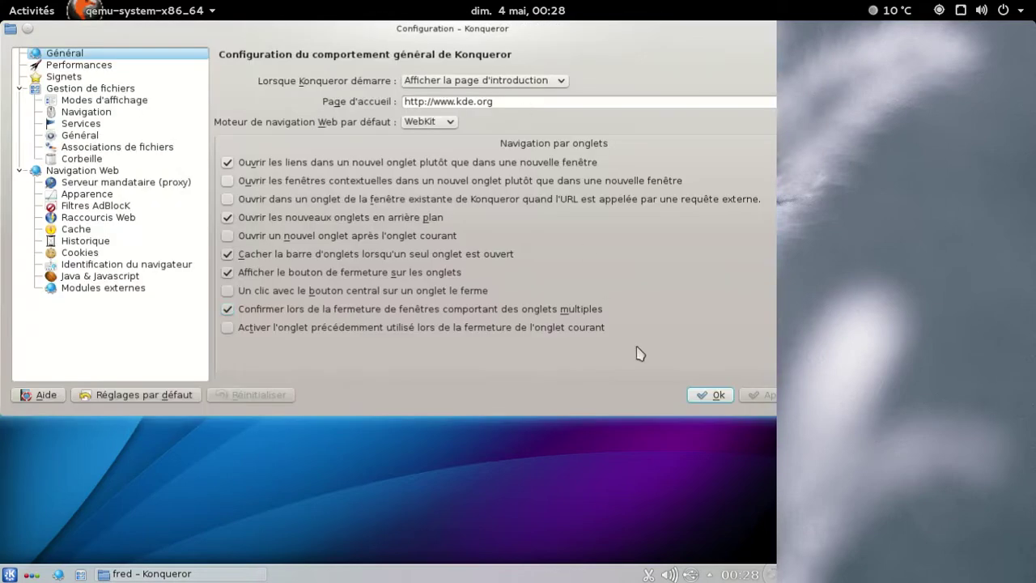
pyautogui.click(710, 395)
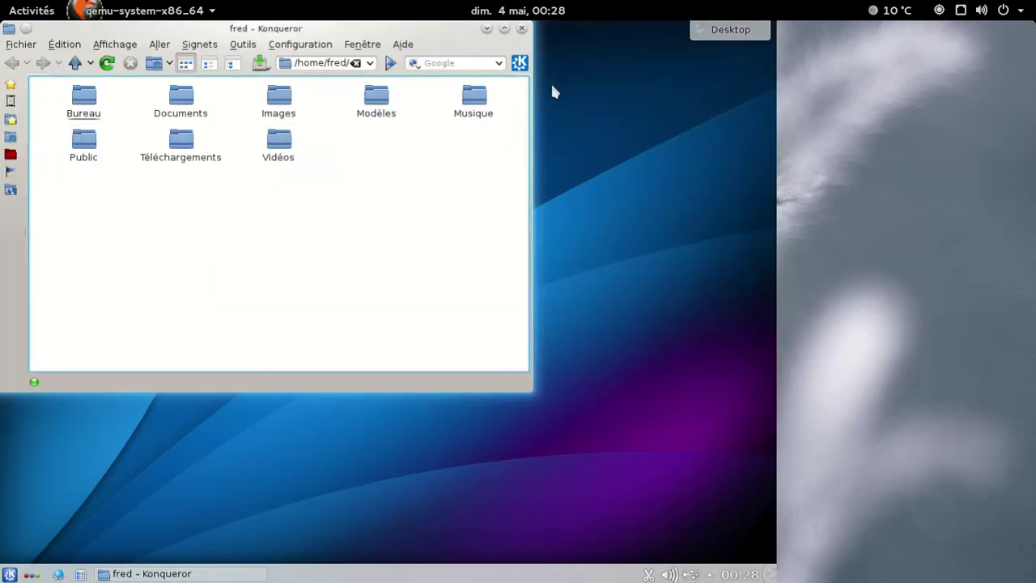
pyautogui.click(521, 29)
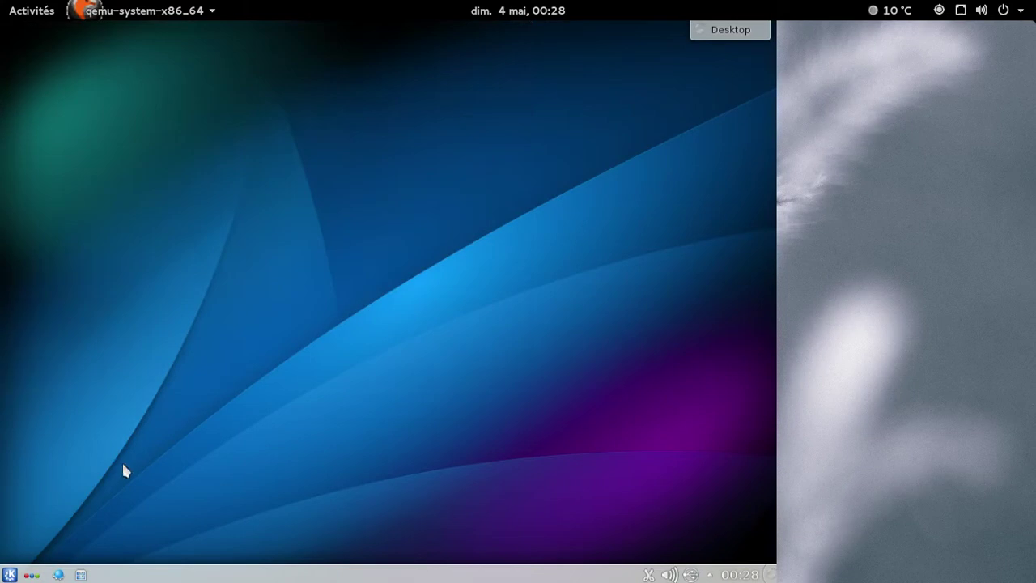
pyautogui.click(10, 574)
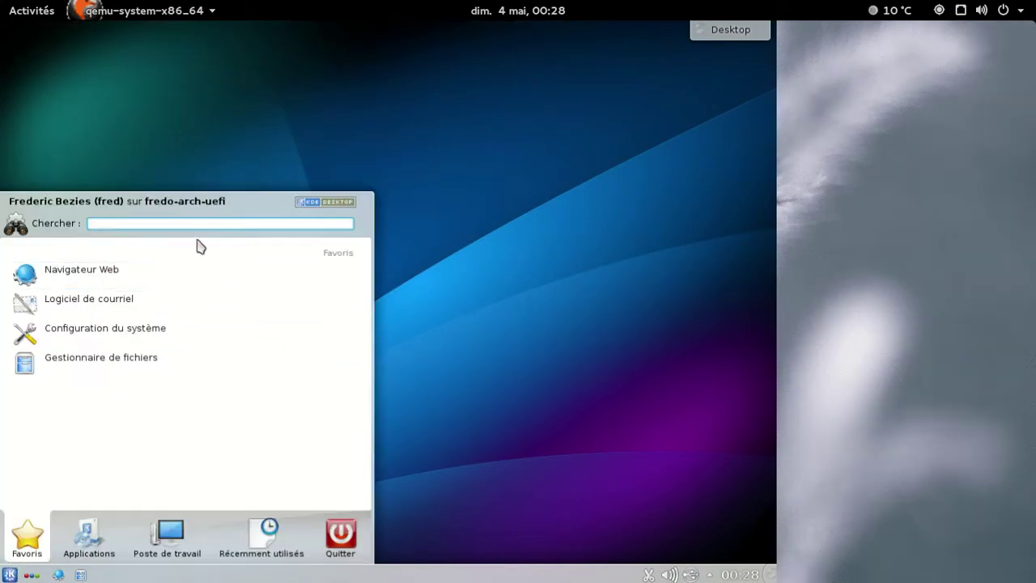
pyautogui.write('libreoffice')
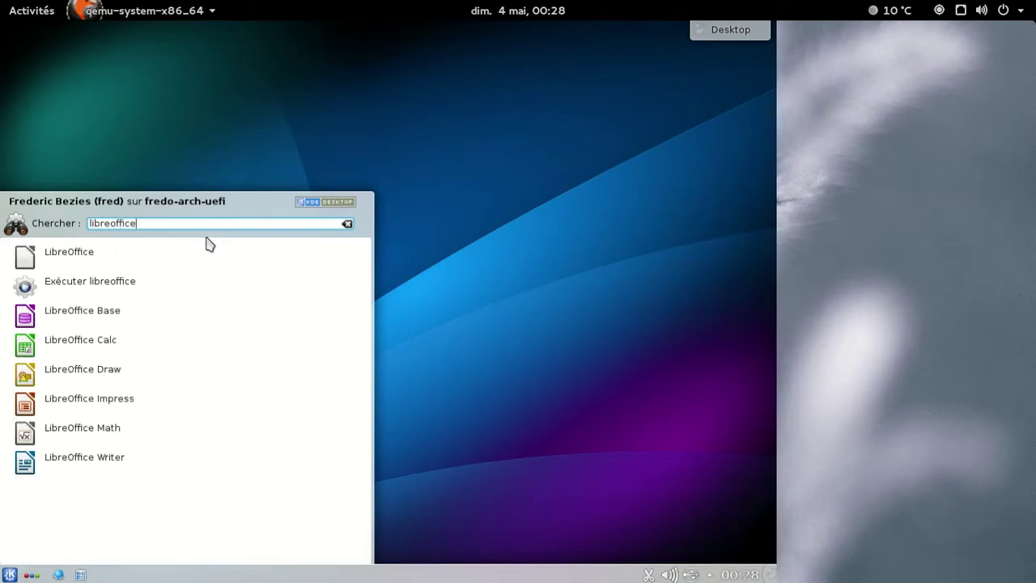
pyautogui.click(63, 459)
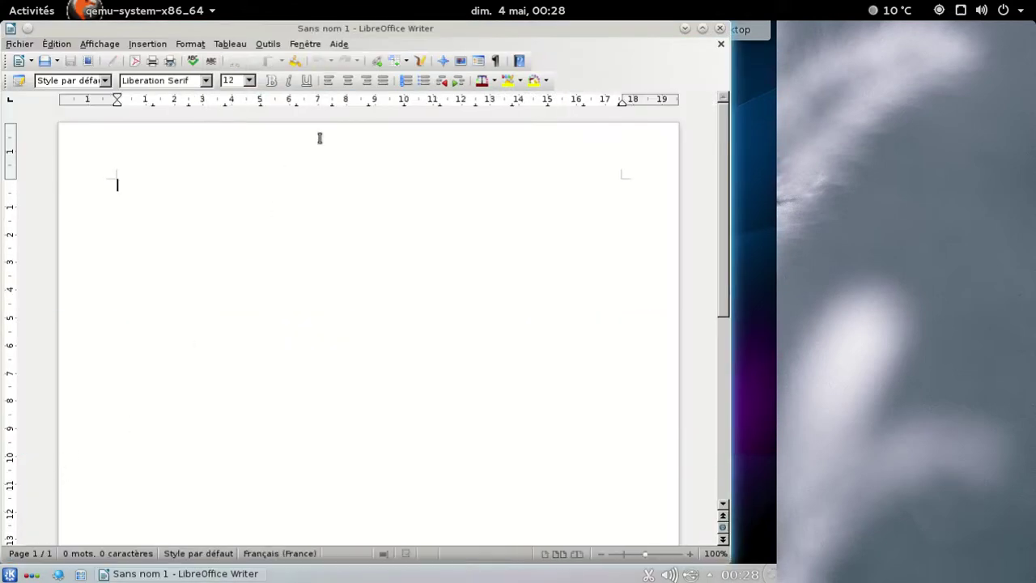
pyautogui.click(339, 44)
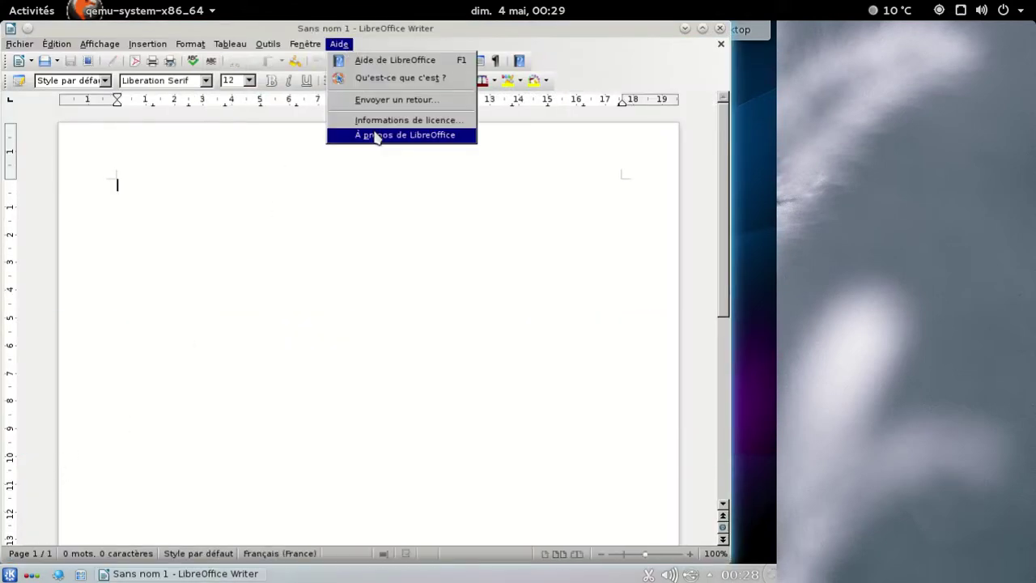
pyautogui.click(376, 136)
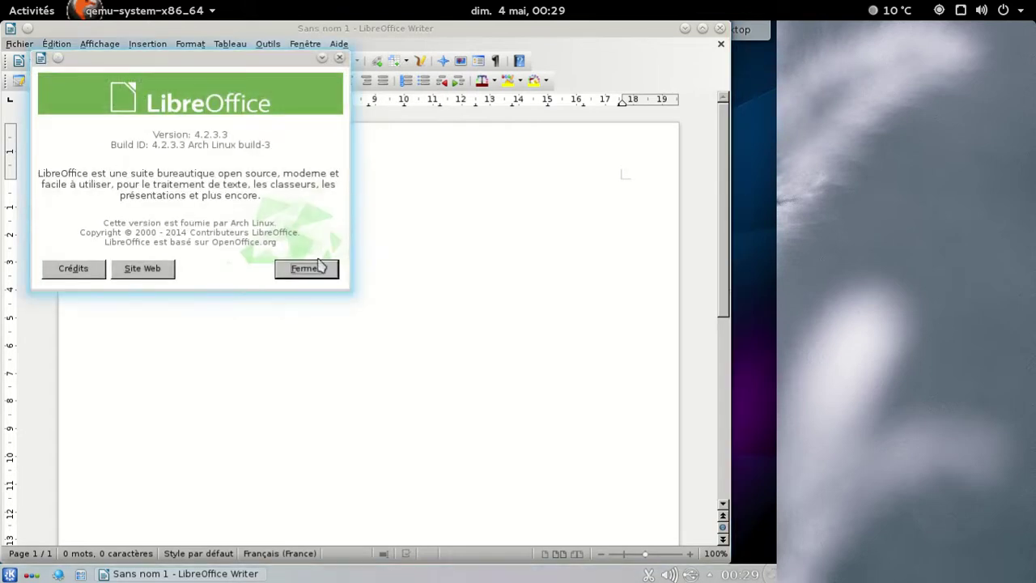
pyautogui.click(313, 272)
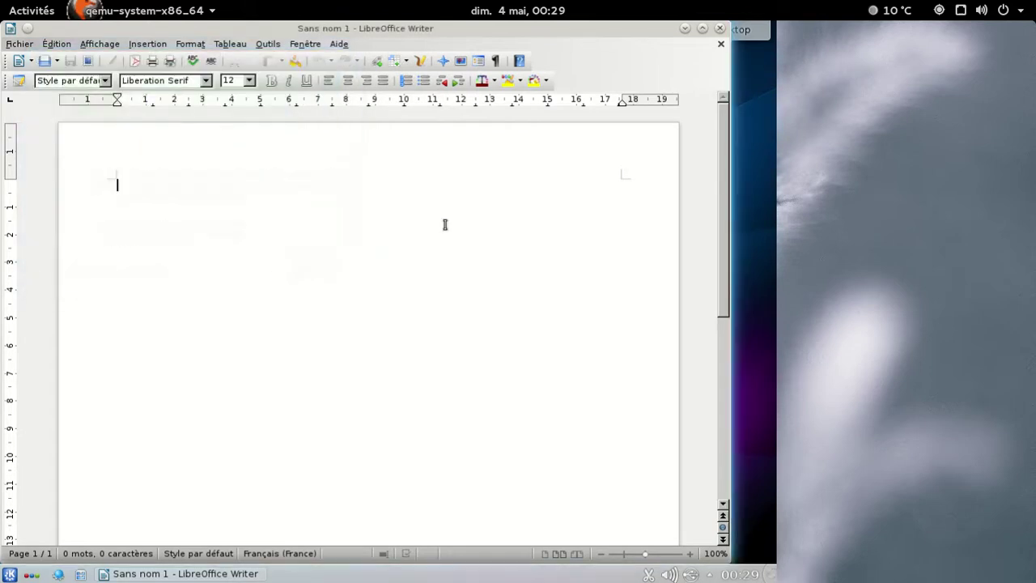
pyautogui.click(720, 28)
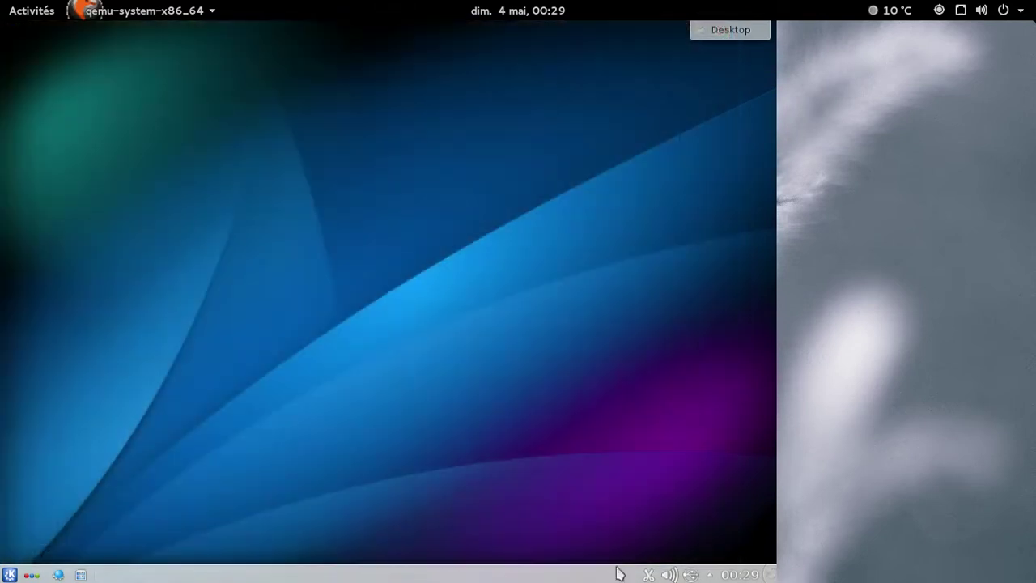
# Inspect the KMix mixer's HDA Intel 2 and Intel 82801AA-ICH cards, then close it.
pyautogui.rightClick(670, 575)
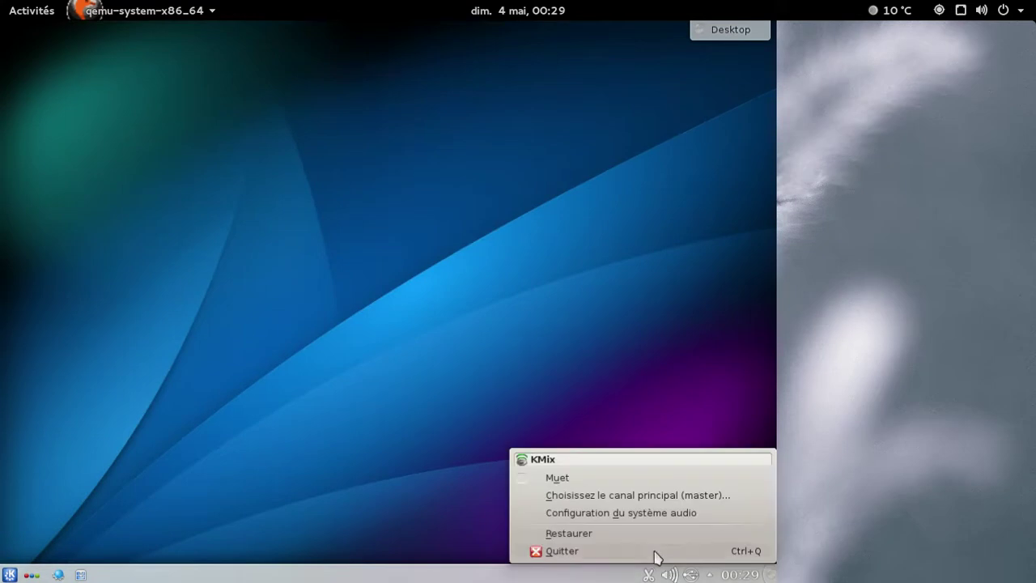
pyautogui.click(650, 537)
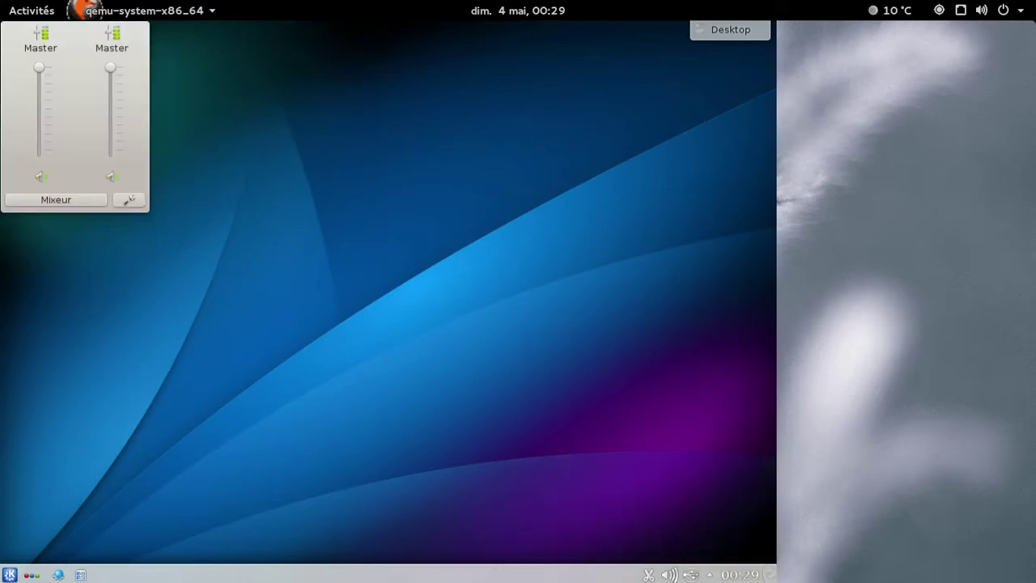
pyautogui.click(57, 200)
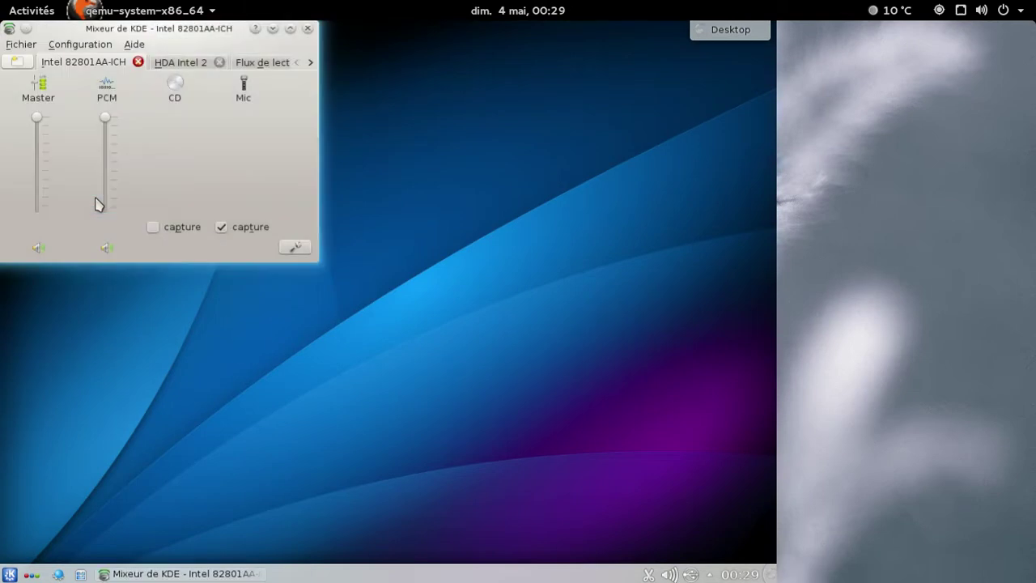
pyautogui.click(170, 65)
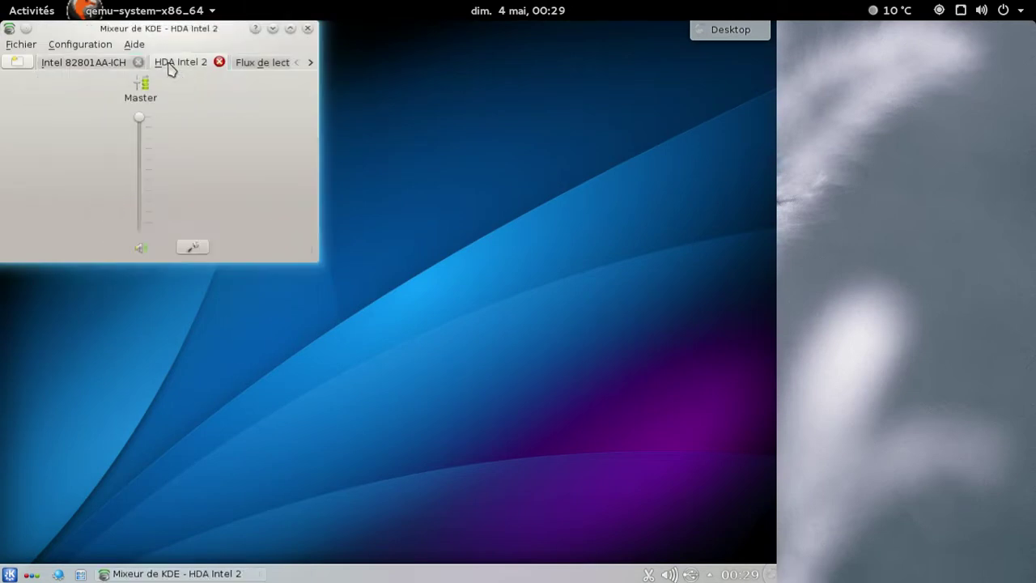
pyautogui.click(267, 63)
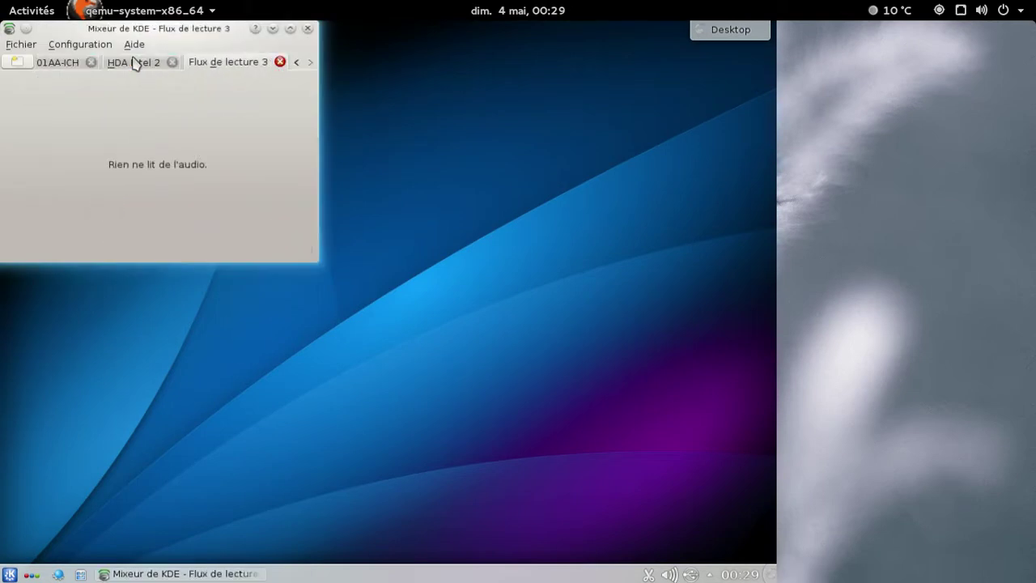
pyautogui.click(65, 63)
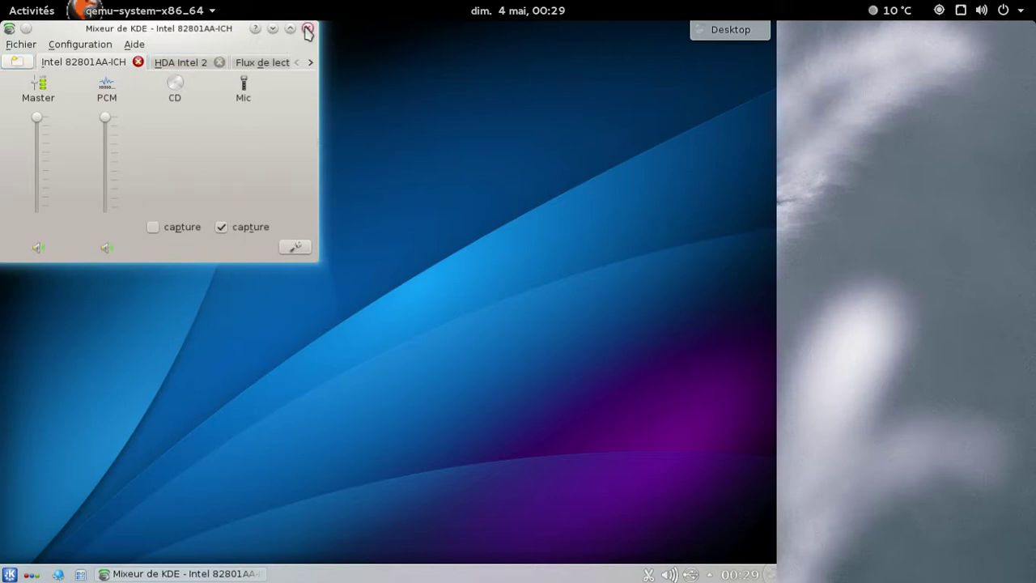
pyautogui.click(307, 28)
# In audio configuration, select Notifications with the Intel 82801AA-ICH device and confirm with Ok.
pyautogui.rightClick(668, 575)
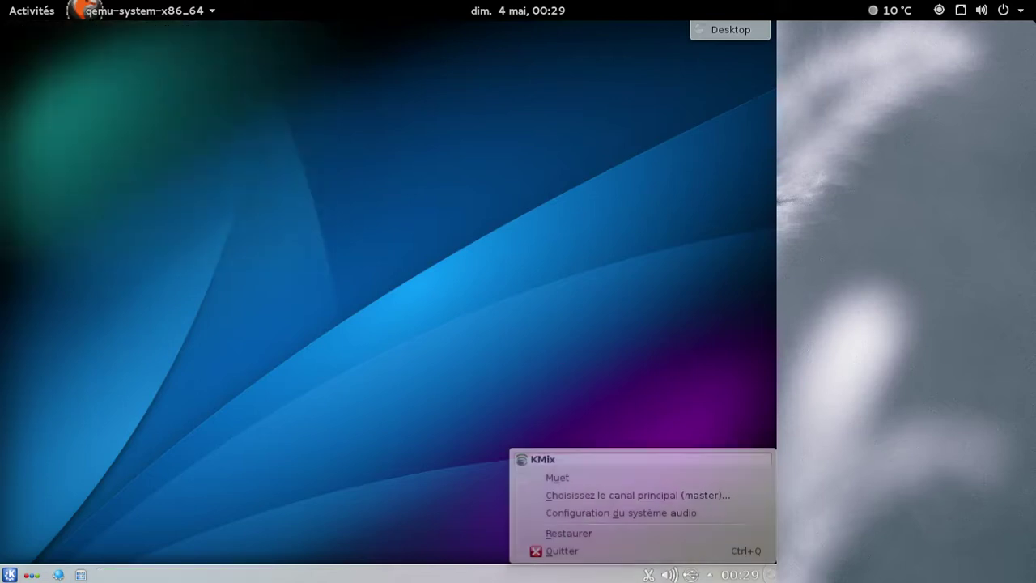
pyautogui.click(645, 513)
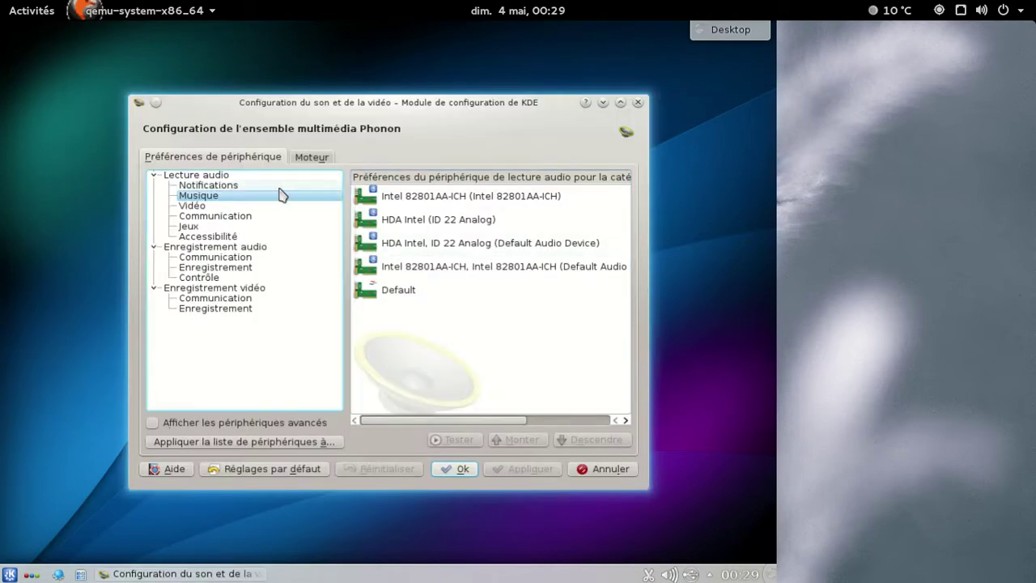
pyautogui.click(283, 186)
pyautogui.click(418, 196)
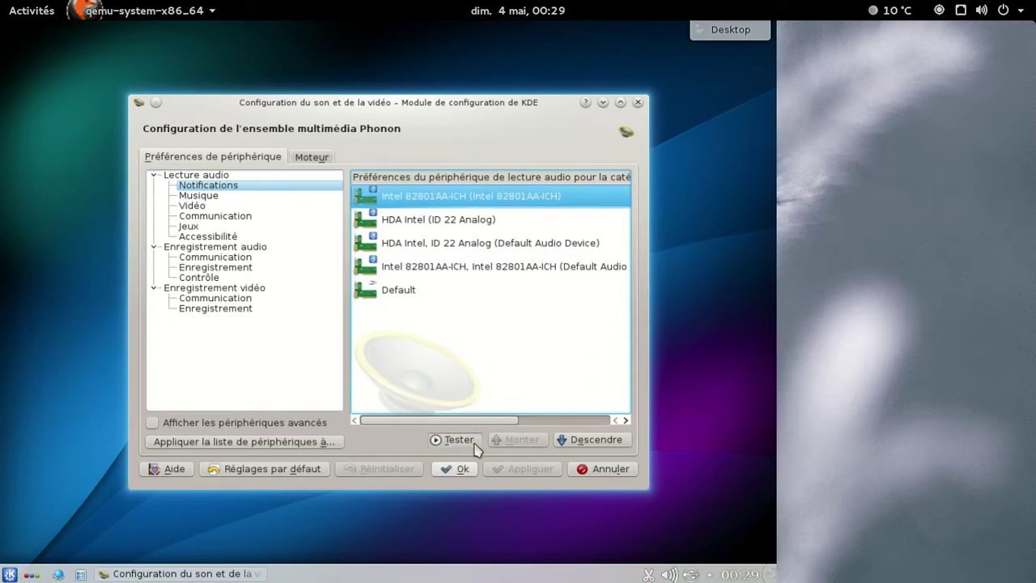
pyautogui.click(458, 469)
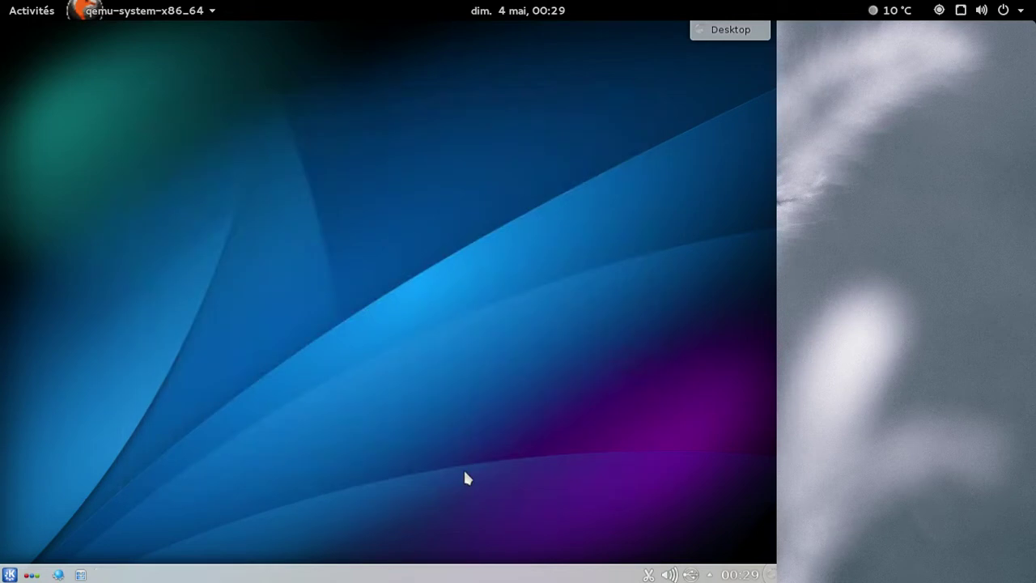
# Browse the Internet and Jeux application categories in the Kickoff launcher.
pyautogui.click(9, 575)
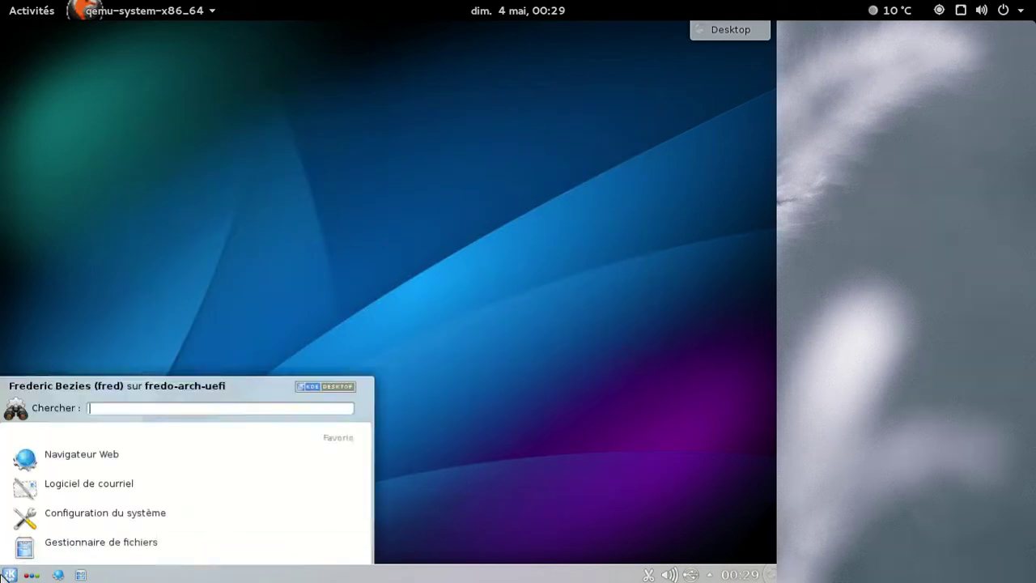
pyautogui.click(95, 518)
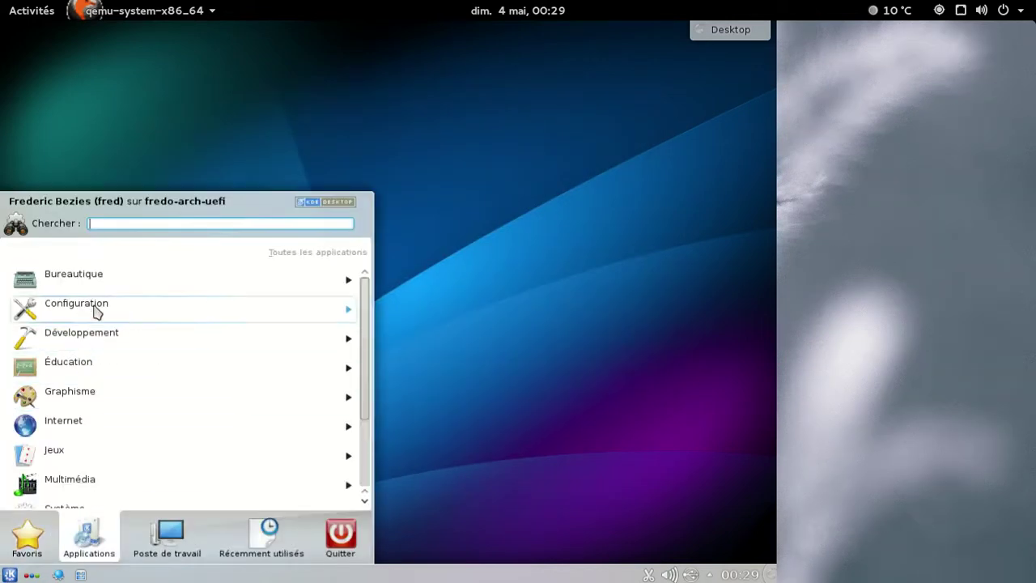
pyautogui.click(92, 425)
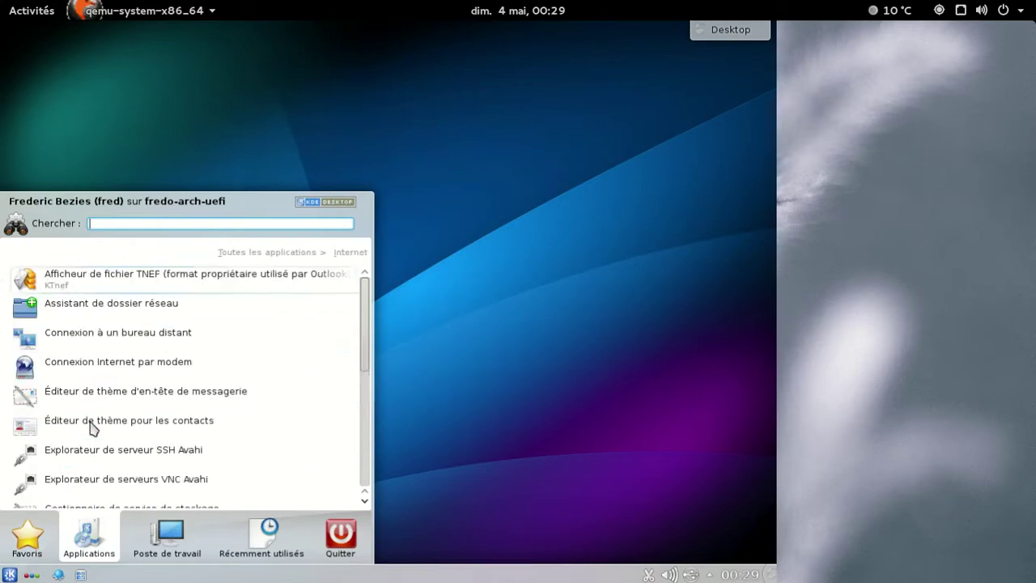
pyautogui.scroll(-5, 130, 338)
pyautogui.scroll(5, 130, 308)
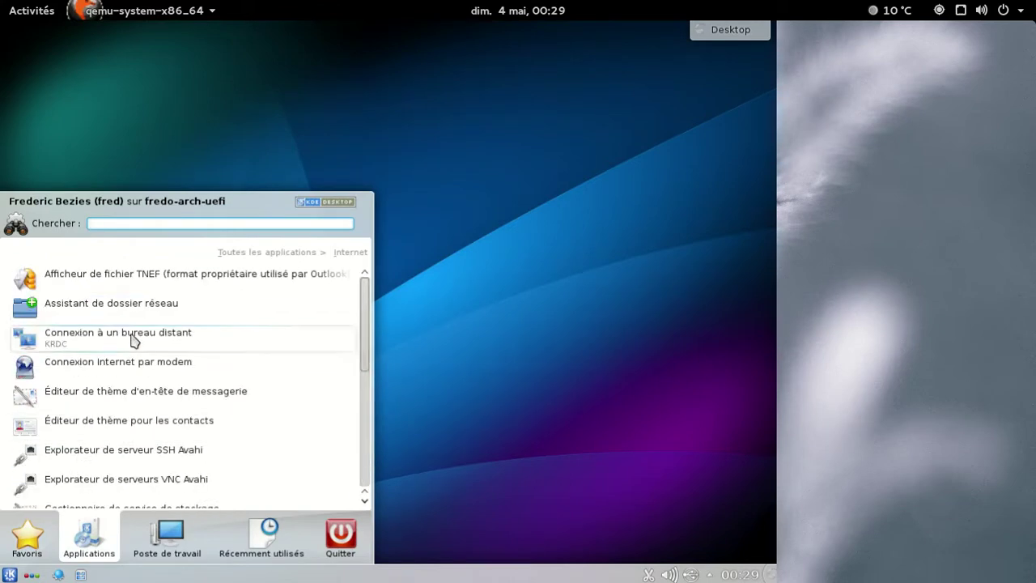
pyautogui.click(277, 252)
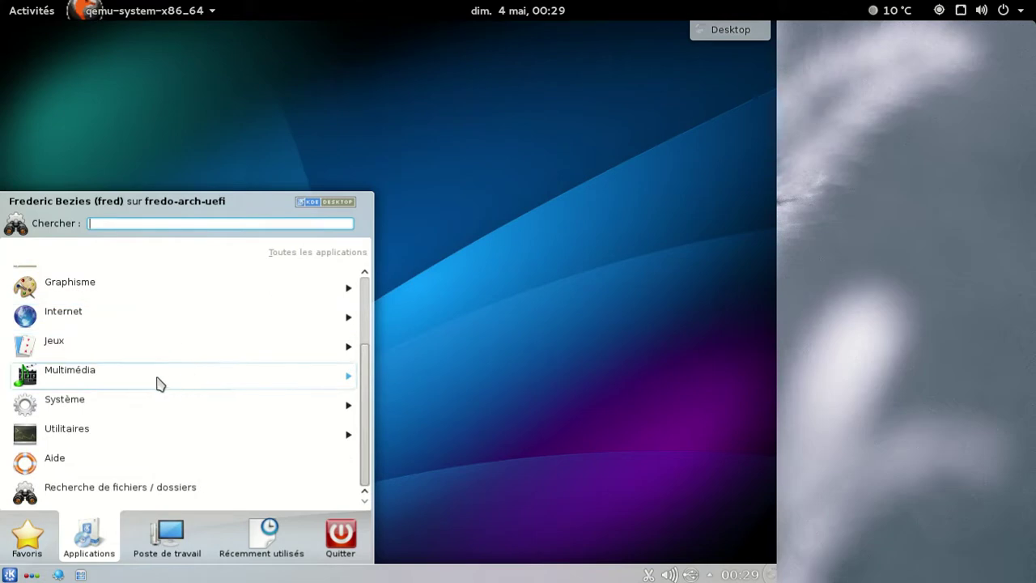
pyautogui.click(122, 348)
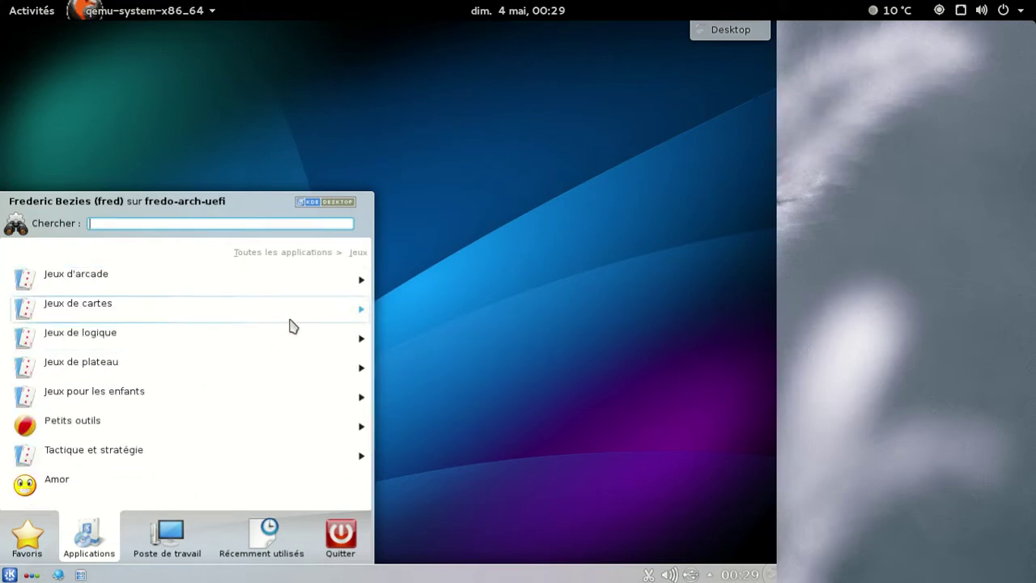
pyautogui.click(277, 254)
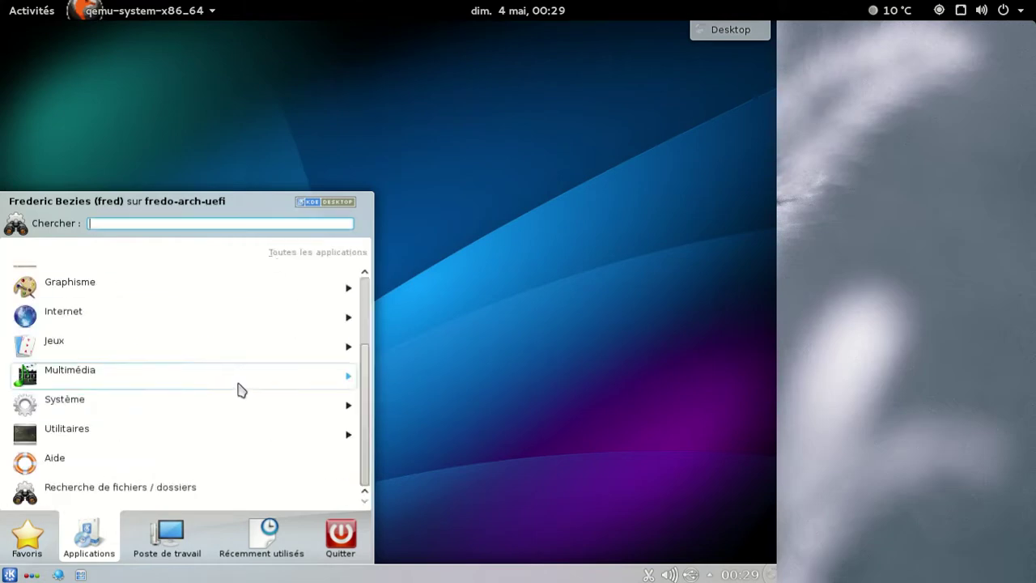
# Open Centre d'informations from the Système category, review it, and close KInfoCenter.
pyautogui.click(229, 411)
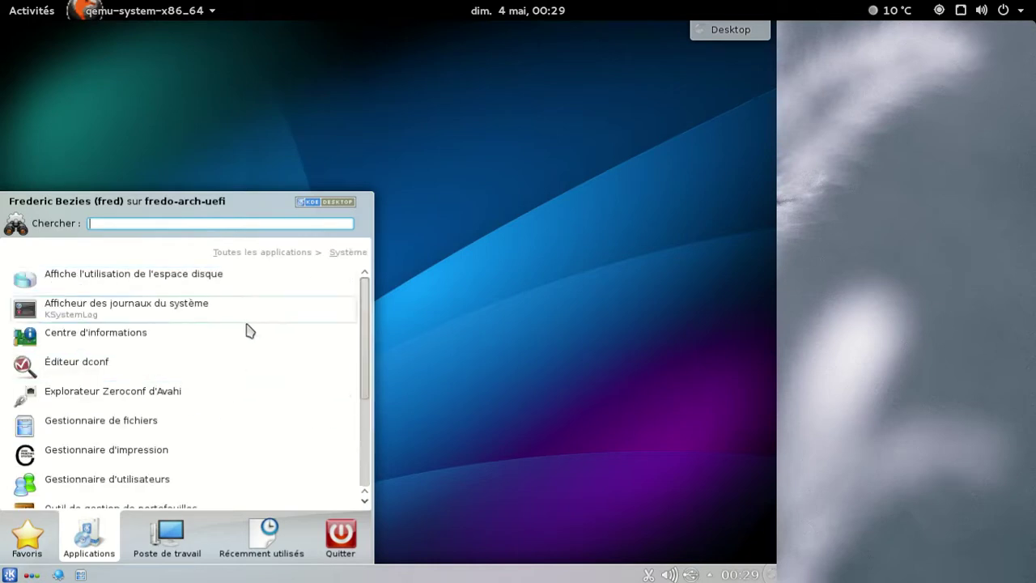
pyautogui.scroll(-1, 246, 334)
pyautogui.scroll(1, 194, 332)
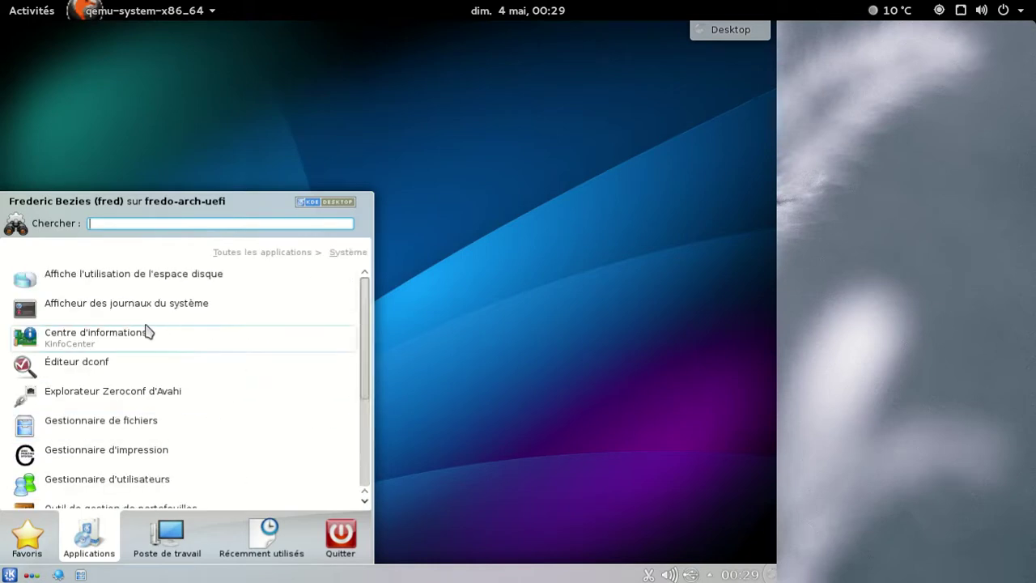
pyautogui.click(146, 332)
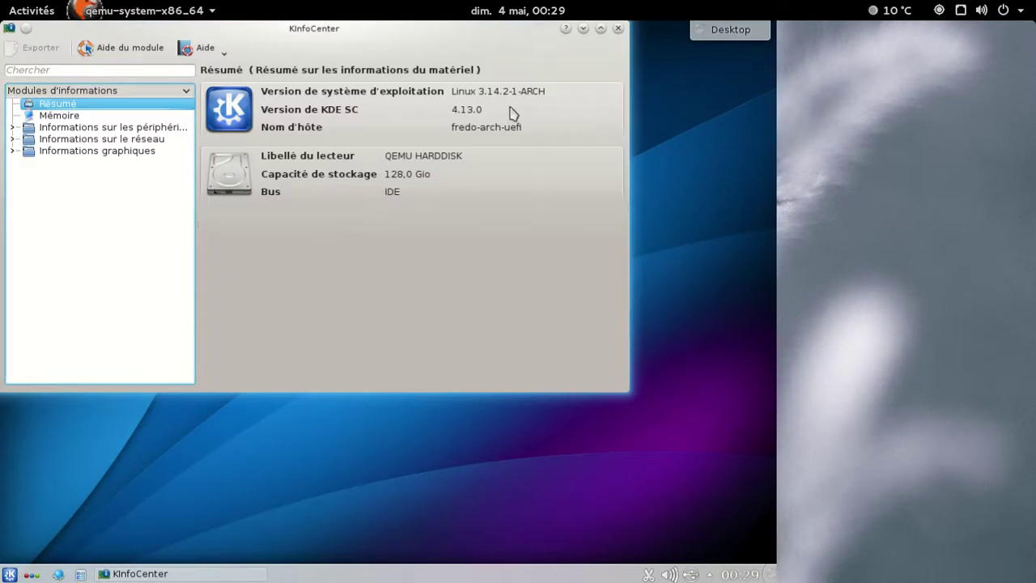
pyautogui.click(619, 28)
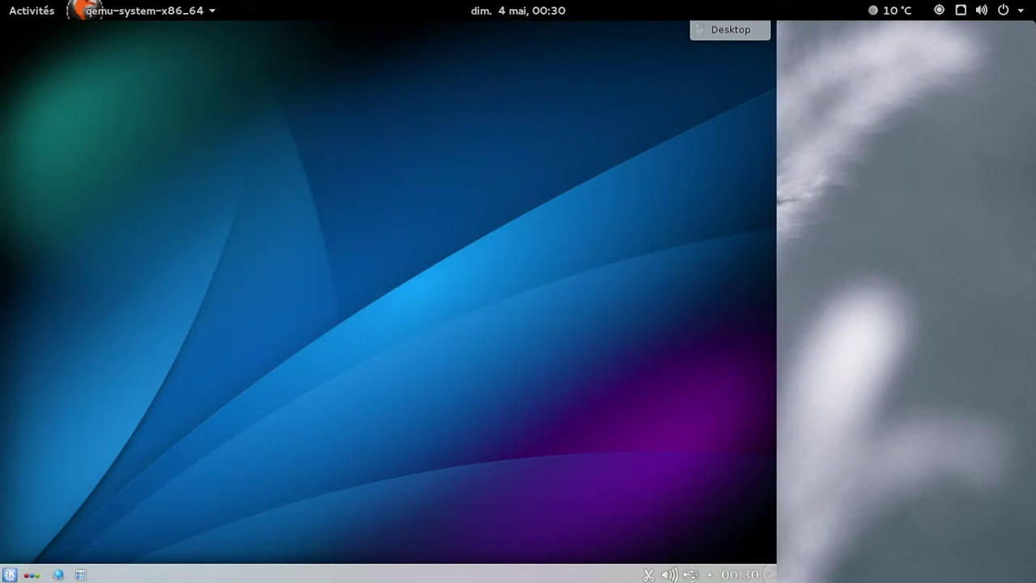
# Shut down the KDE virtual machine via Quitter > Éteindre and confirm.
pyautogui.click(9, 574)
pyautogui.click(341, 537)
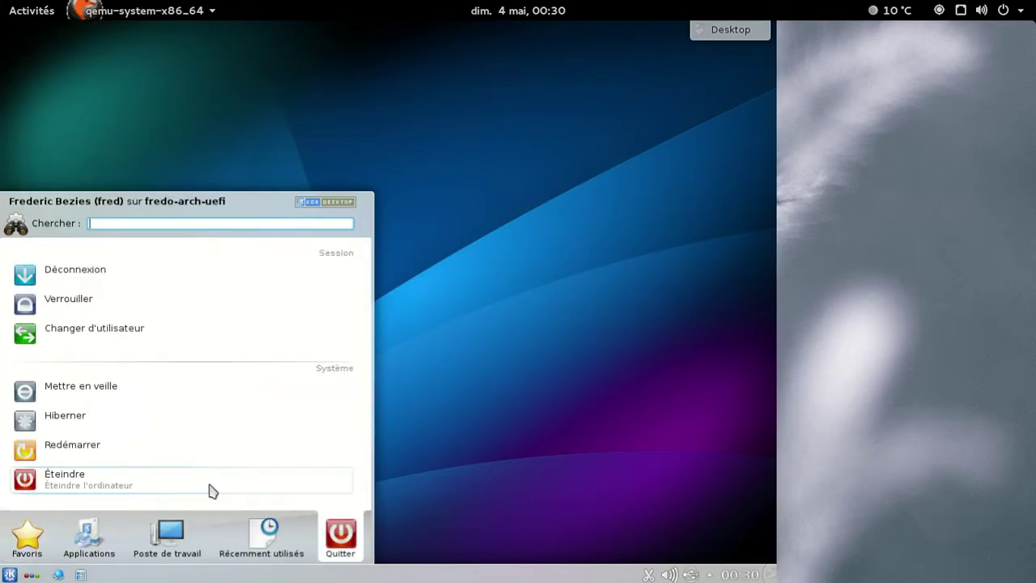
pyautogui.click(208, 489)
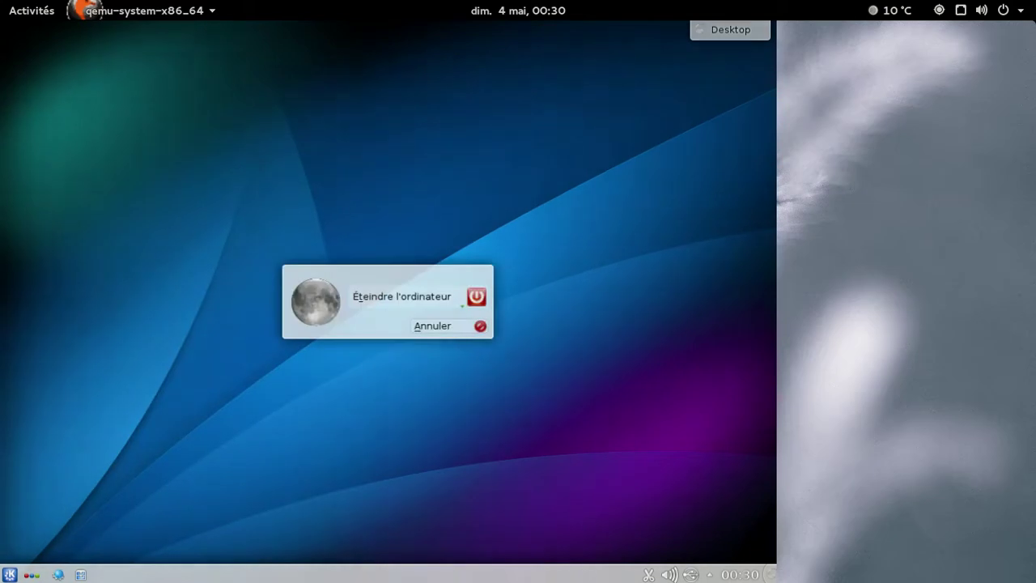
pyautogui.click(451, 298)
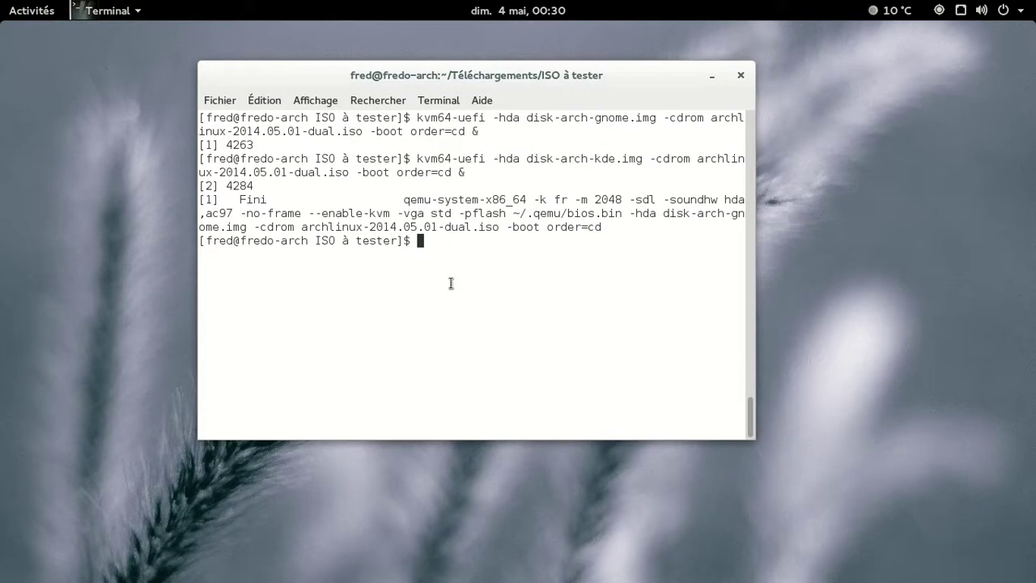
# Edit the recalled kvm64-uefi command to use disk-arch-xfce.img instead of kde and run it.
pyautogui.press('Up')
pyautogui.hotkey('ctrl', 'Left')
pyautogui.hotkey('ctrl', 'Left')
pyautogui.hotkey('ctrl', 'Left')
pyautogui.hotkey('ctrl', 'Left')
pyautogui.hotkey('ctrl', 'Left')
pyautogui.hotkey('ctrl', 'Left')
pyautogui.hotkey('ctrl', 'Left')
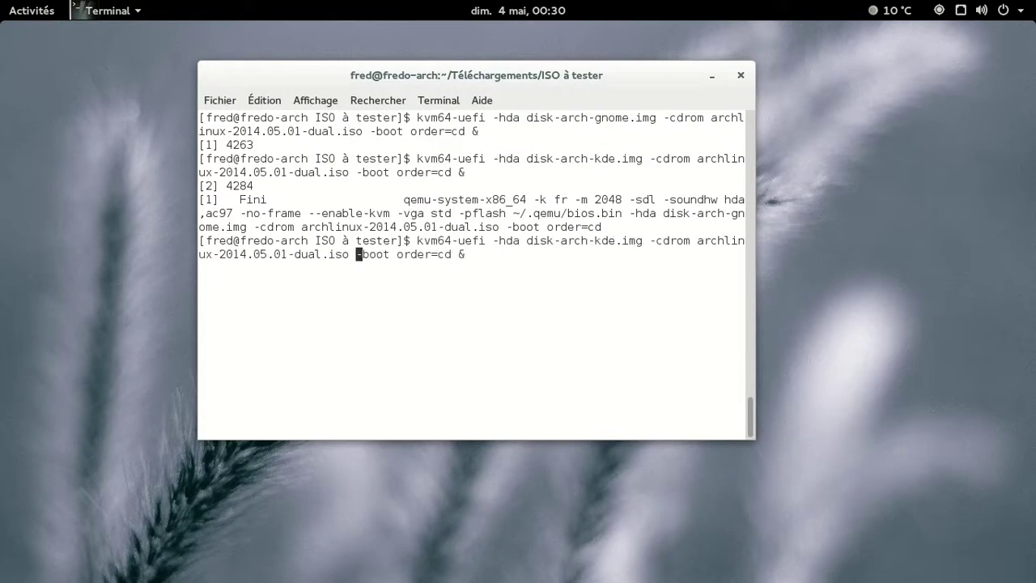
pyautogui.hotkey('ctrl', 'Left')
pyautogui.hotkey('ctrl', 'Left')
pyautogui.hotkey('ctrl', 'Left')
pyautogui.hotkey('ctrl', 'Left')
pyautogui.press('Right')
pyautogui.press('Delete')
pyautogui.press('BackSpace')
pyautogui.write('xfc')
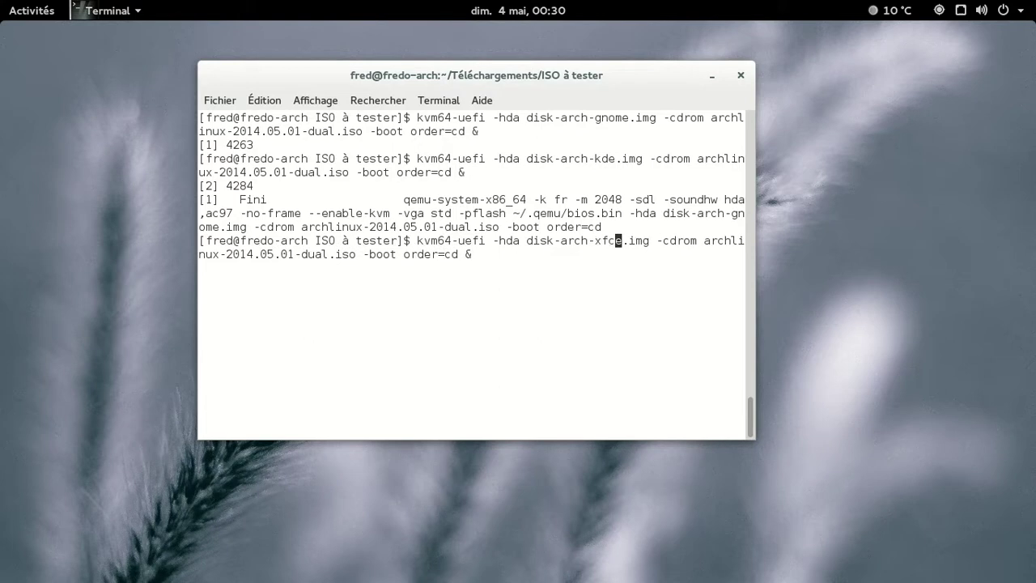
pyautogui.press('Return')
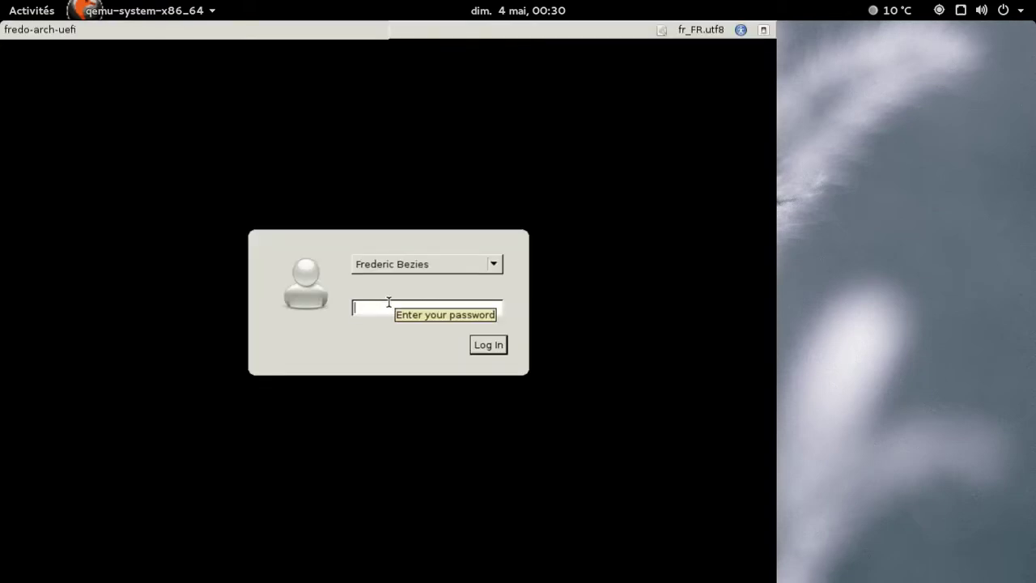
# Log in with the password, then view and close the About Xfce dialog showing Xfce 4.10.
pyautogui.write('********')
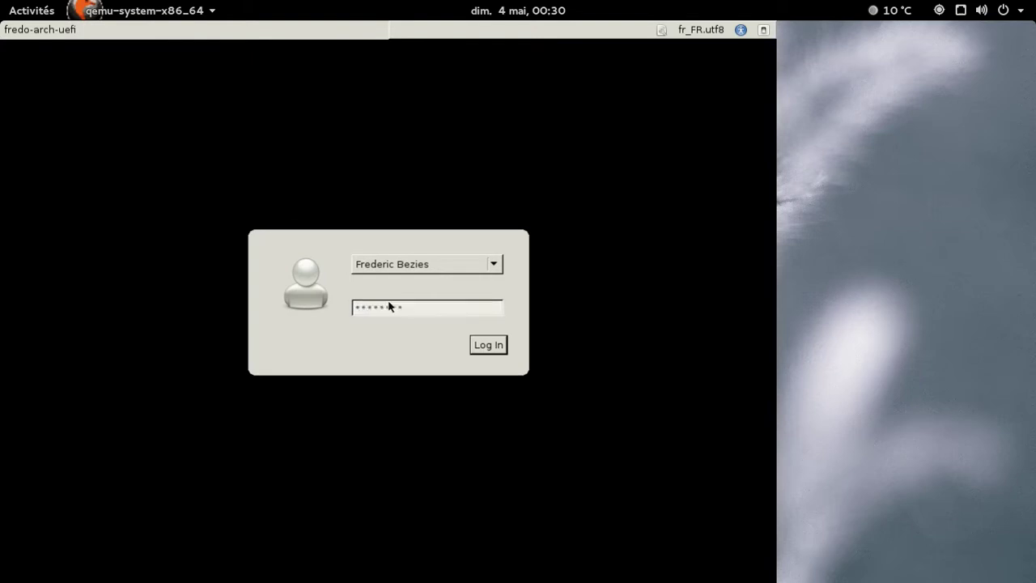
pyautogui.press('Return')
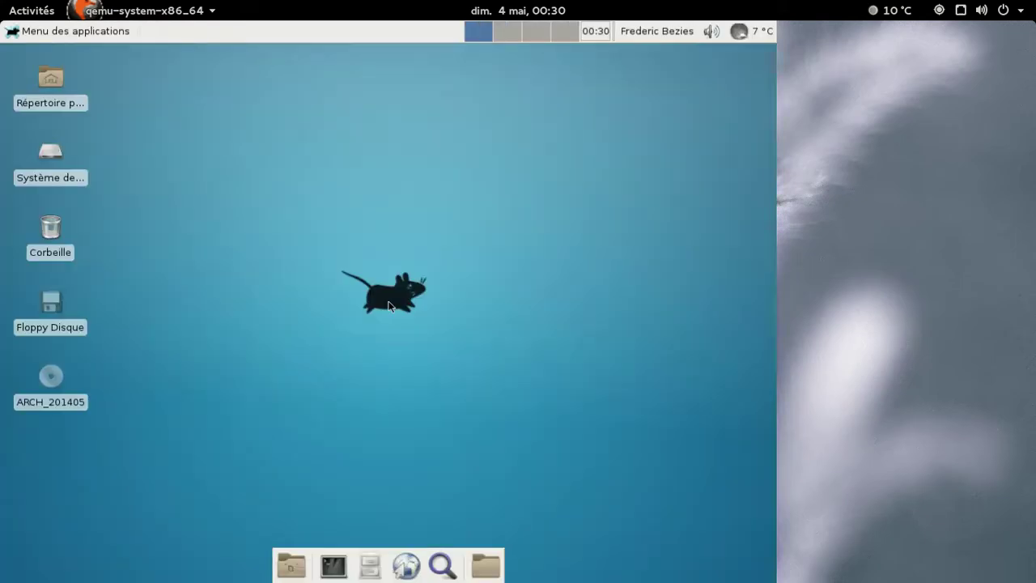
pyautogui.click(61, 29)
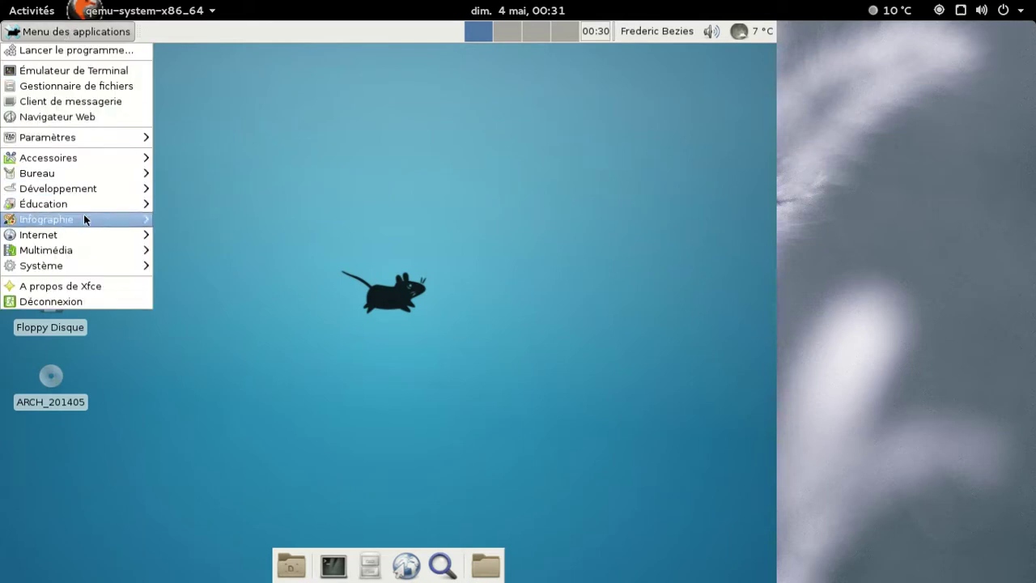
pyautogui.click(87, 286)
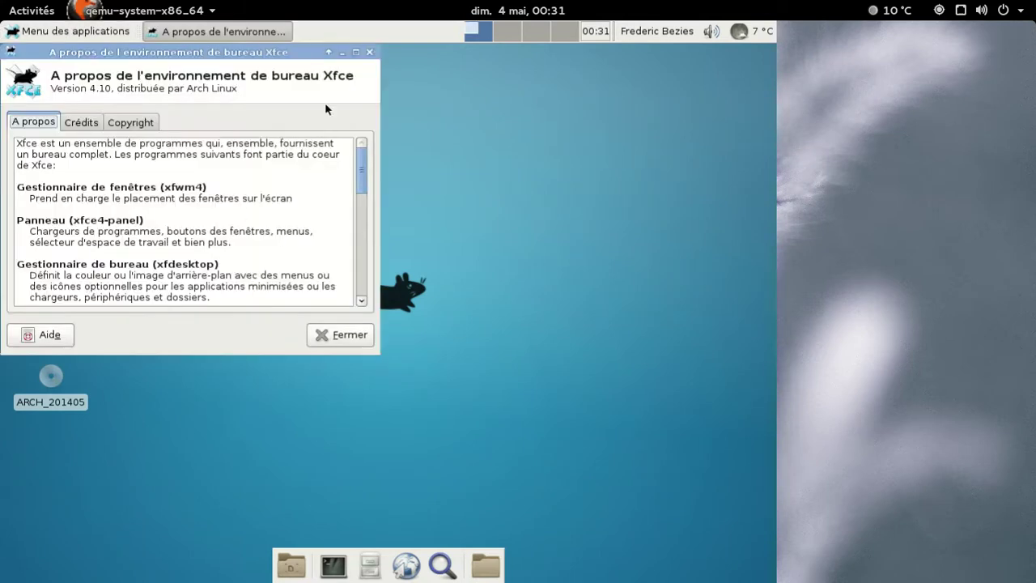
pyautogui.moveTo(238, 62); pyautogui.dragTo(457, 95)
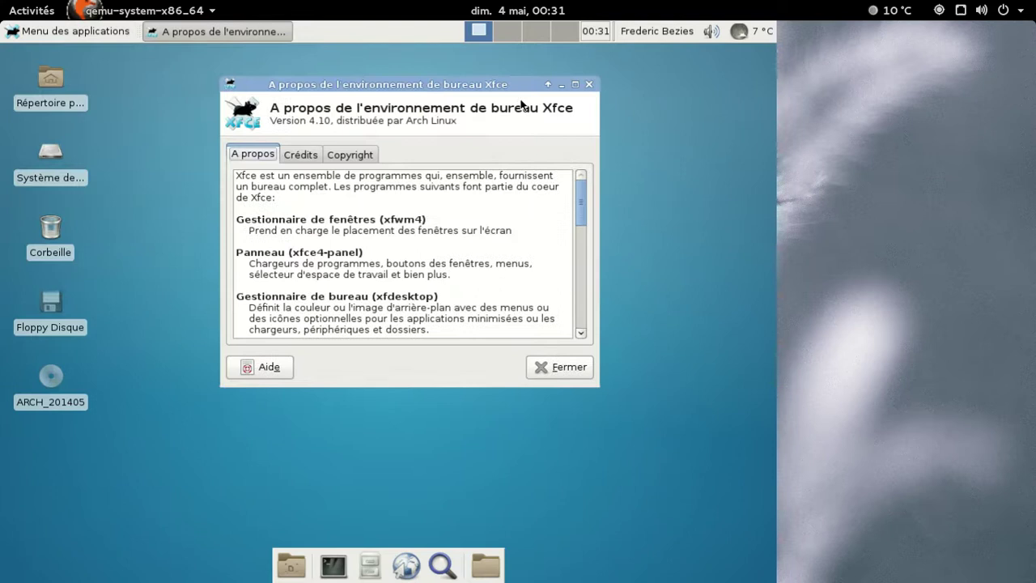
pyautogui.click(589, 84)
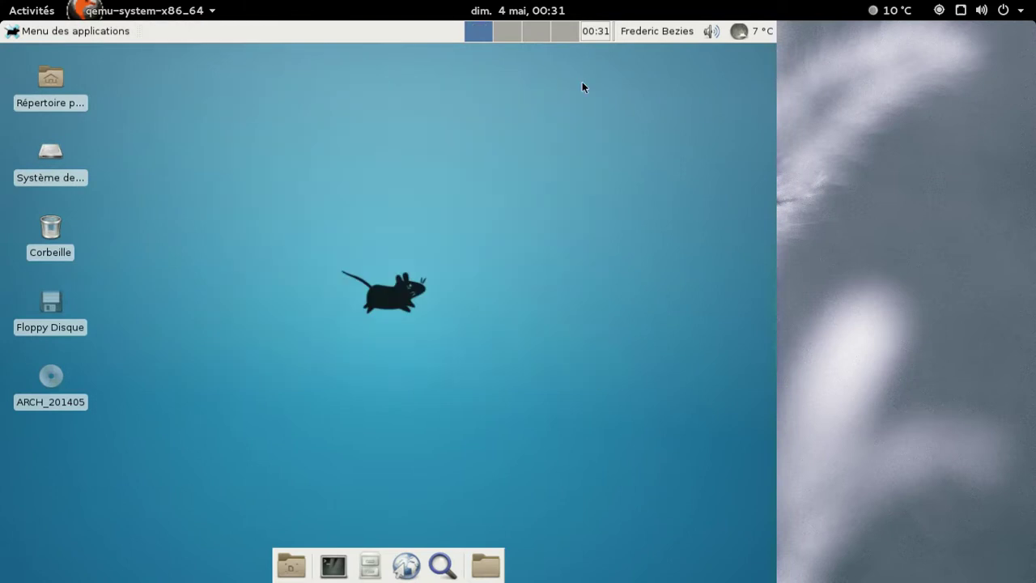
# Launch the Midori web browser from the Internet applications menu.
pyautogui.click(80, 32)
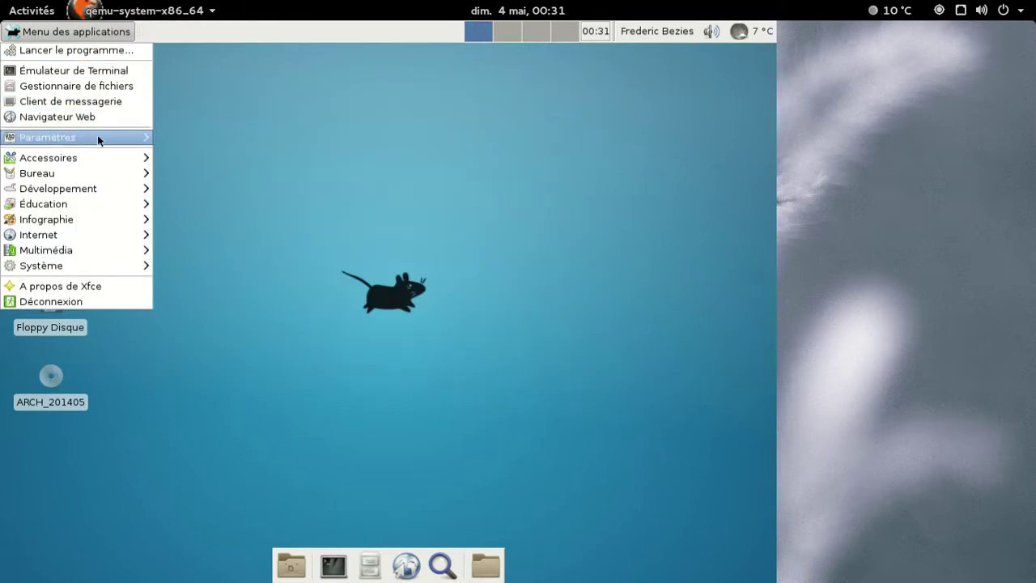
pyautogui.moveTo(77, 203)
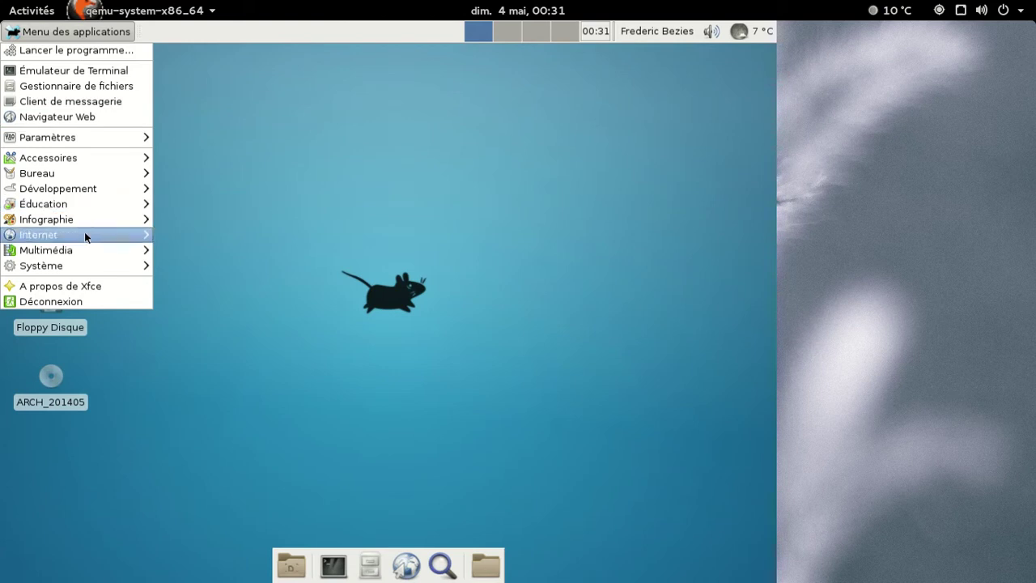
pyautogui.moveTo(85, 234)
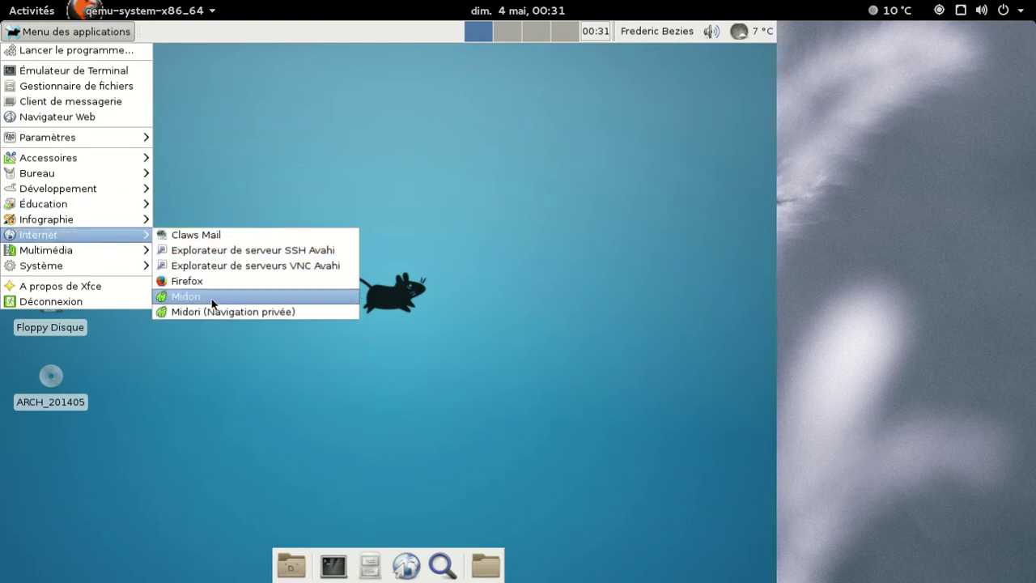
pyautogui.click(212, 297)
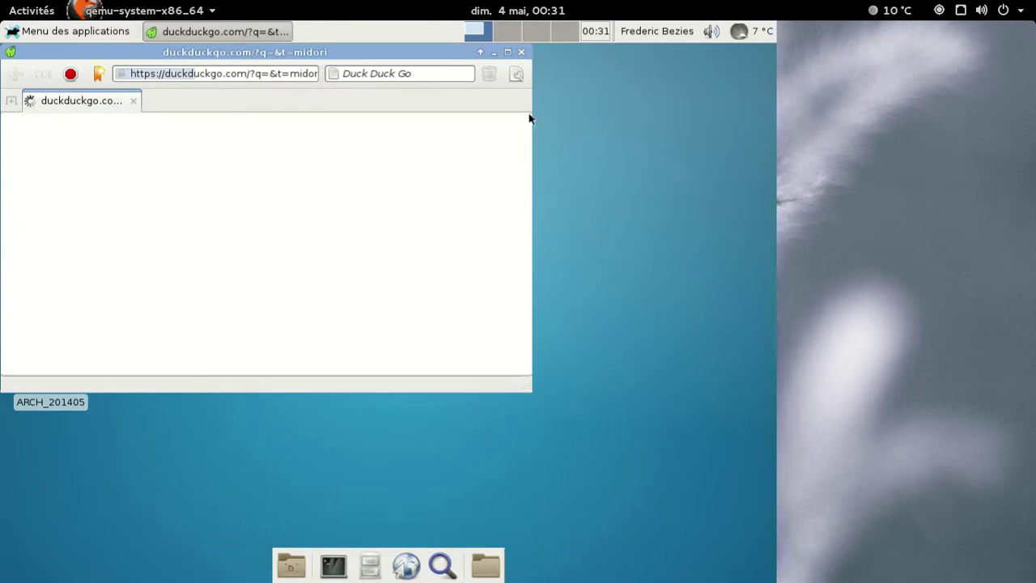
# Check Midori's À propos box showing version 0.5.8, then close the browser.
pyautogui.click(516, 74)
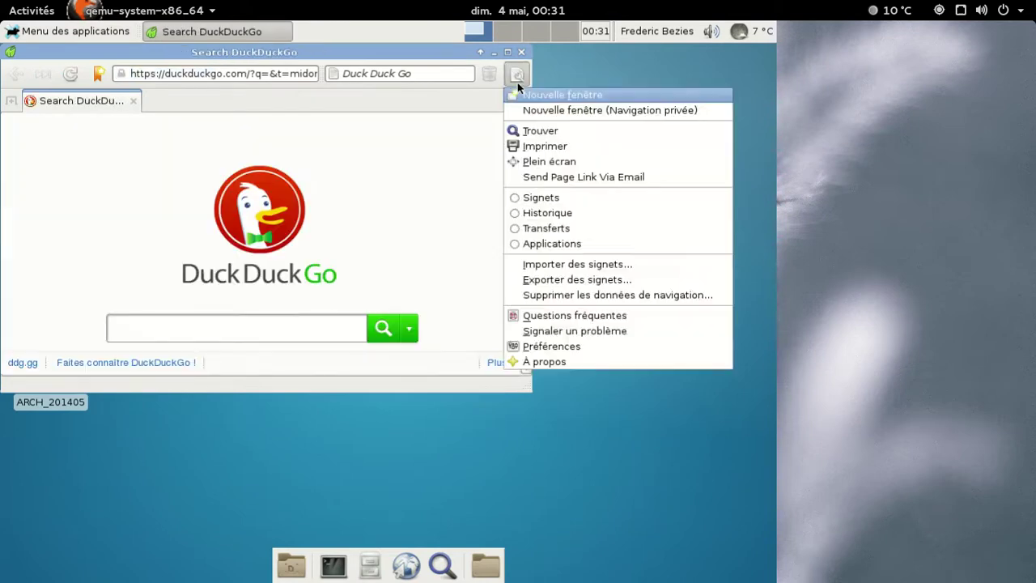
pyautogui.click(584, 363)
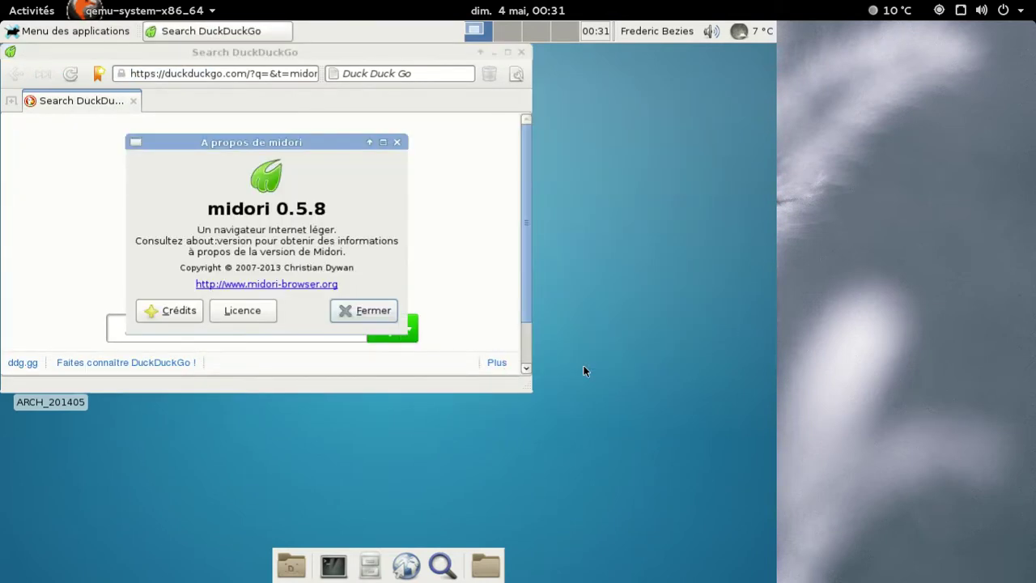
pyautogui.click(380, 309)
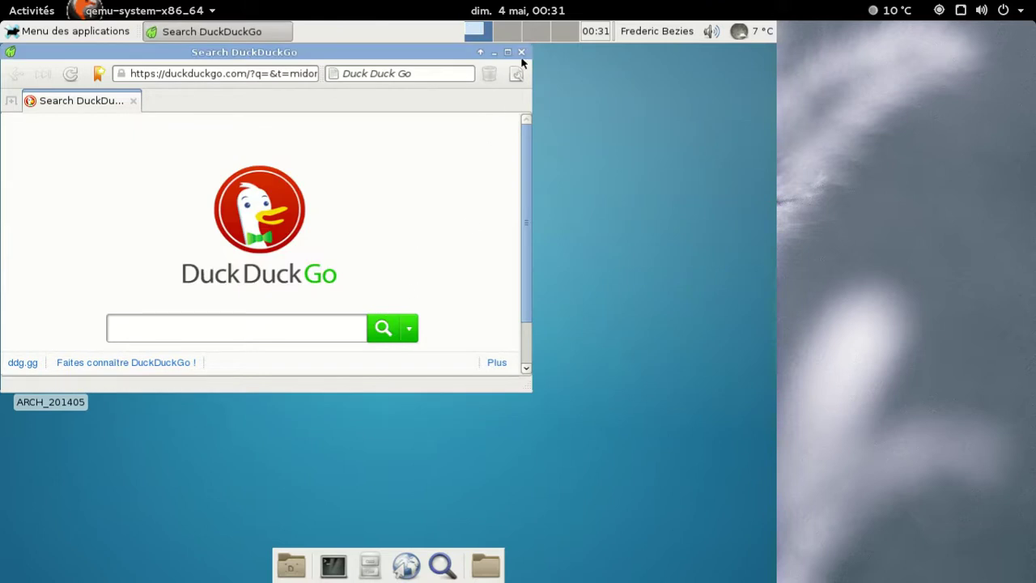
pyautogui.click(521, 53)
# Start Firefox from the Internet applications menu.
pyautogui.click(114, 32)
pyautogui.moveTo(102, 158)
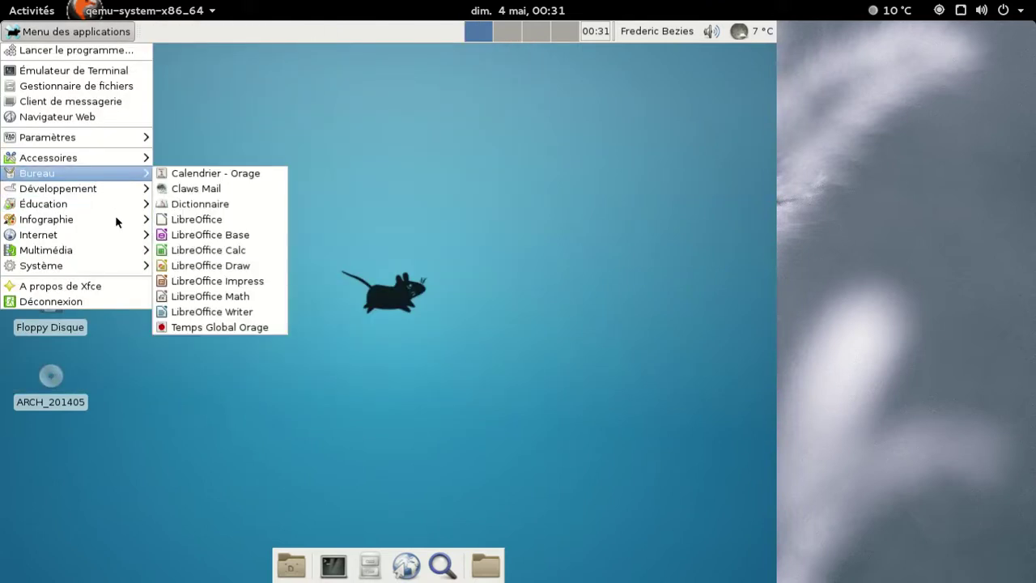
pyautogui.moveTo(98, 233)
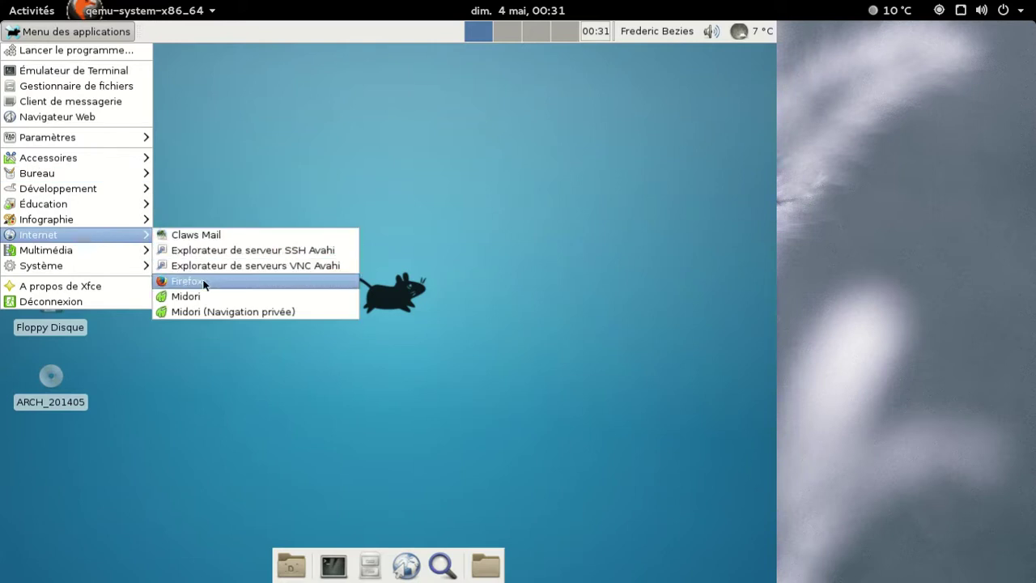
pyautogui.click(204, 282)
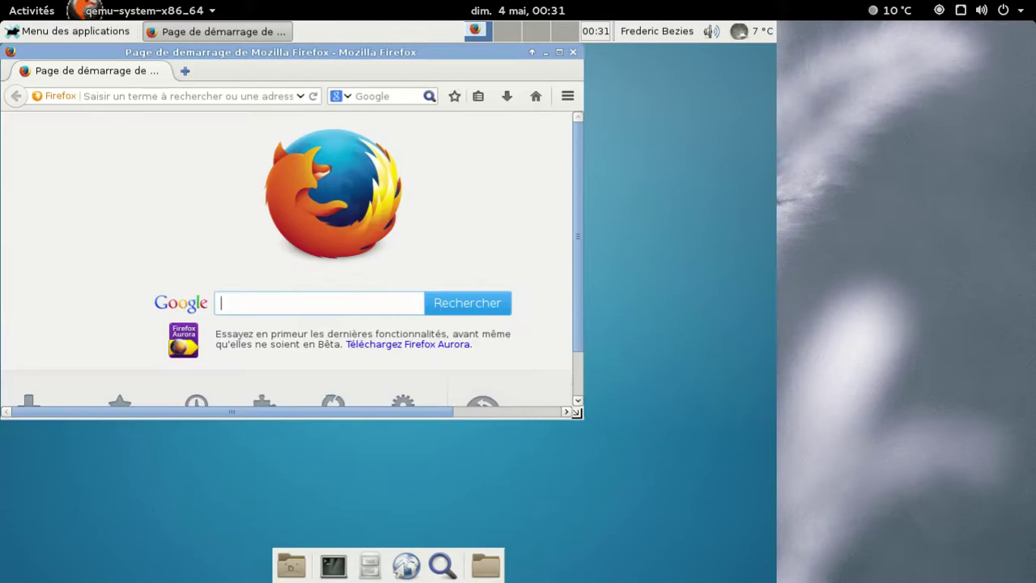
# Enlarge the Firefox window and enter Personnaliser mode, dismissing the tip.
pyautogui.moveTo(574, 412); pyautogui.dragTo(665, 494)
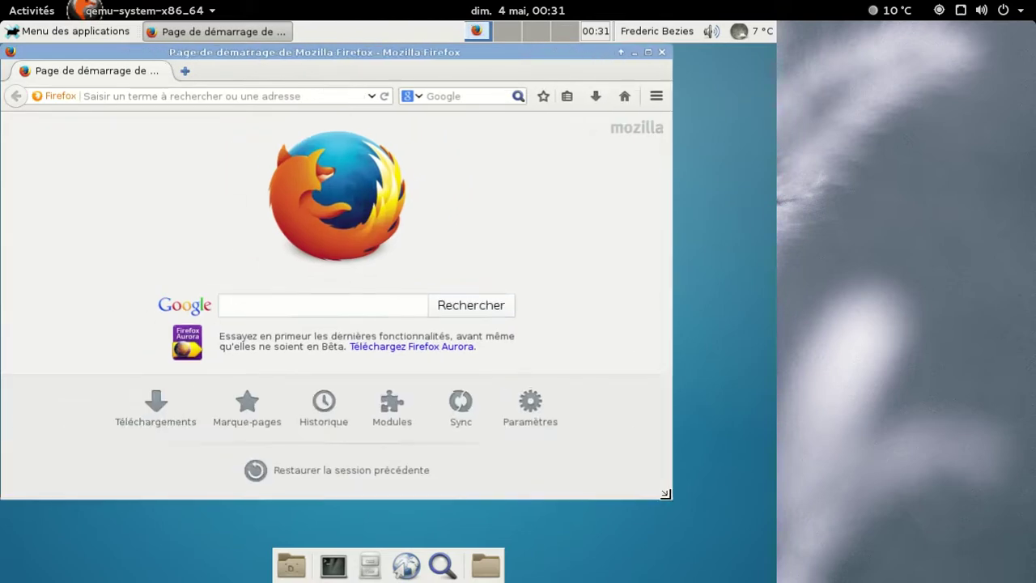
pyautogui.click(656, 97)
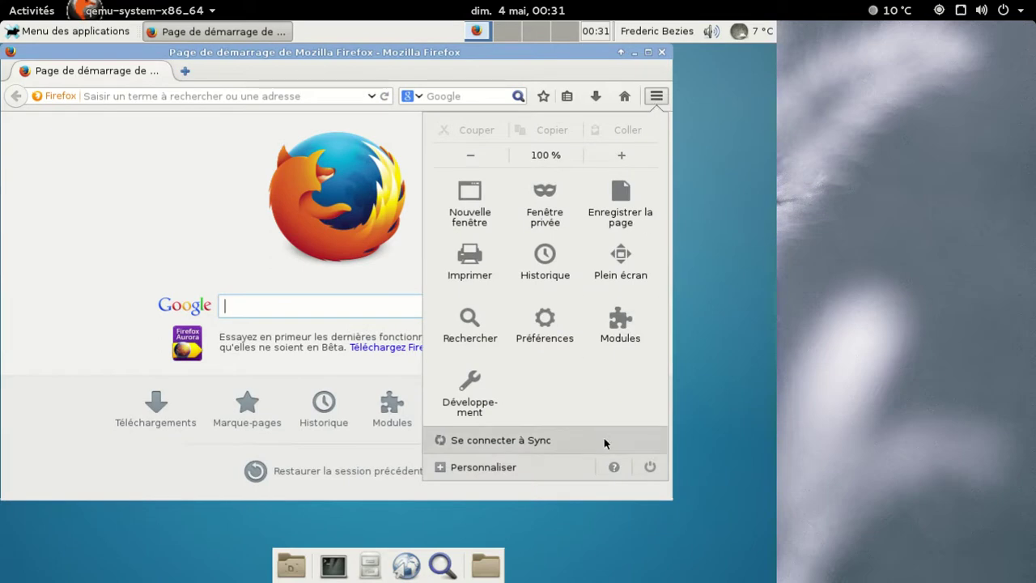
pyautogui.click(558, 470)
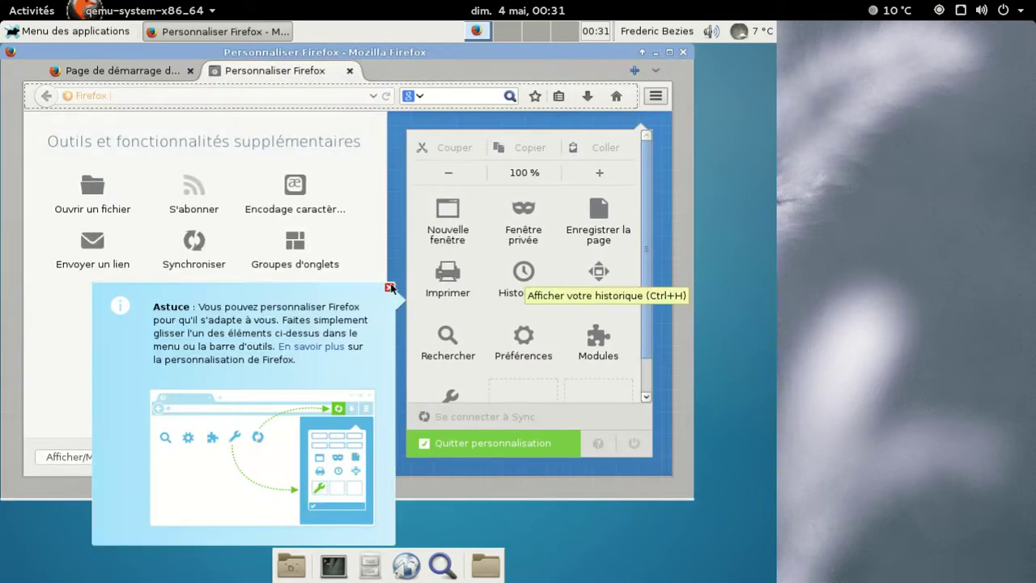
pyautogui.click(389, 287)
# Drag every menu panel item, from Nouvelle fenêtre to Préférences and Modules, into the palette.
pyautogui.moveTo(437, 211); pyautogui.dragTo(247, 335)
pyautogui.moveTo(444, 217); pyautogui.dragTo(243, 324)
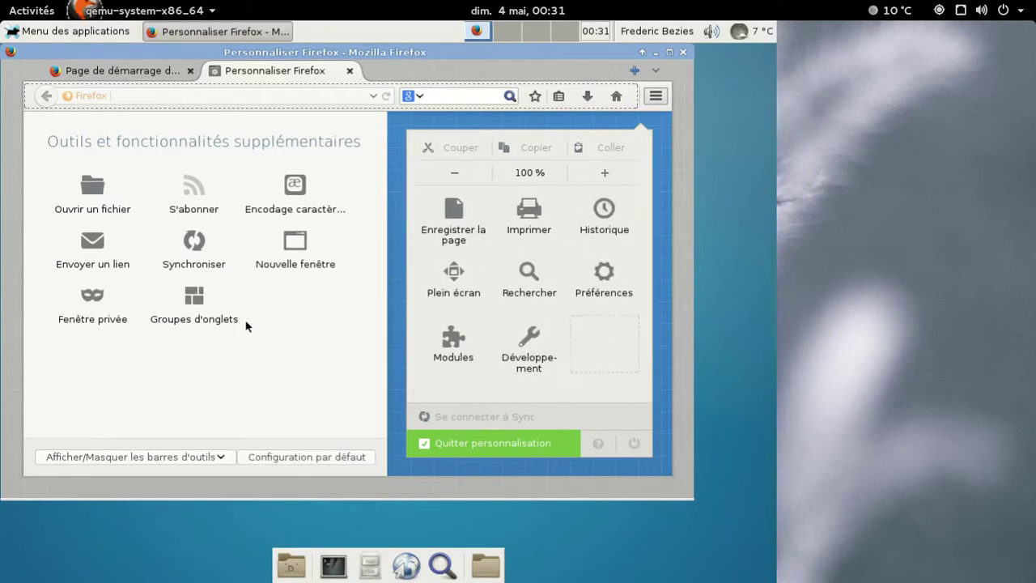
pyautogui.moveTo(460, 188); pyautogui.dragTo(194, 348)
pyautogui.moveTo(455, 209); pyautogui.dragTo(275, 387)
pyautogui.moveTo(461, 149); pyautogui.dragTo(225, 407)
pyautogui.moveTo(461, 160); pyautogui.dragTo(230, 393)
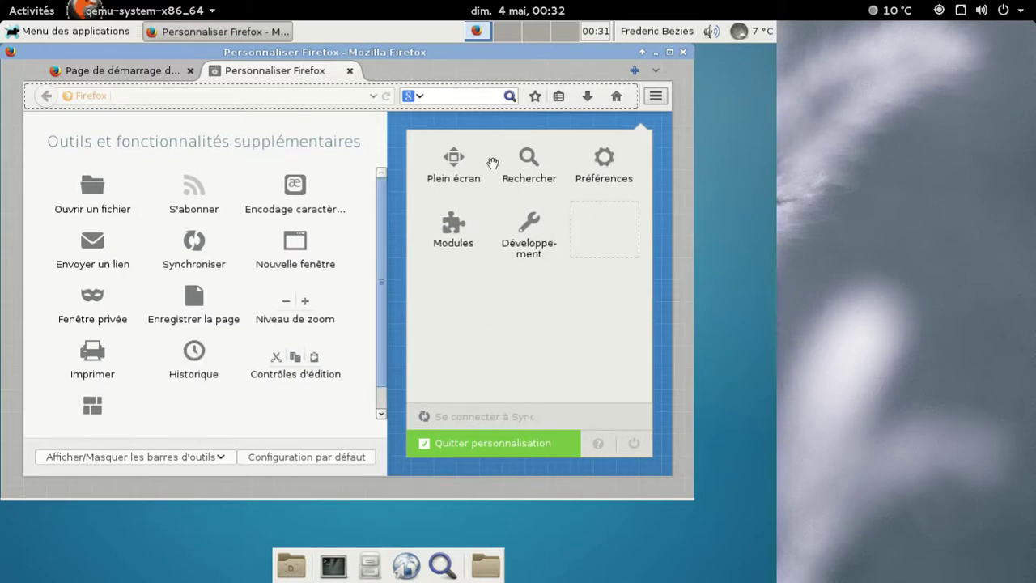
pyautogui.moveTo(454, 161); pyautogui.dragTo(219, 401)
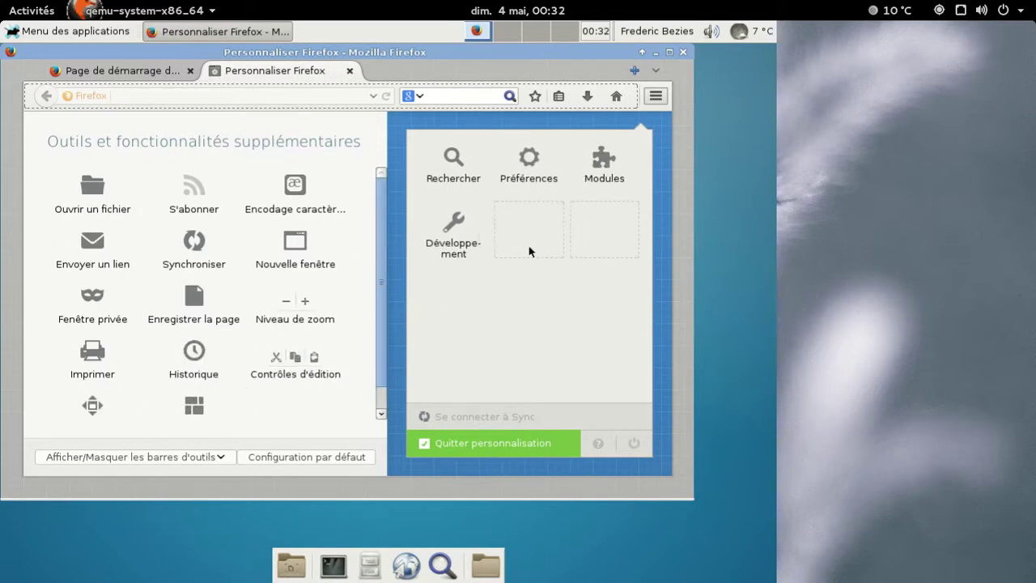
pyautogui.moveTo(453, 158); pyautogui.dragTo(234, 393)
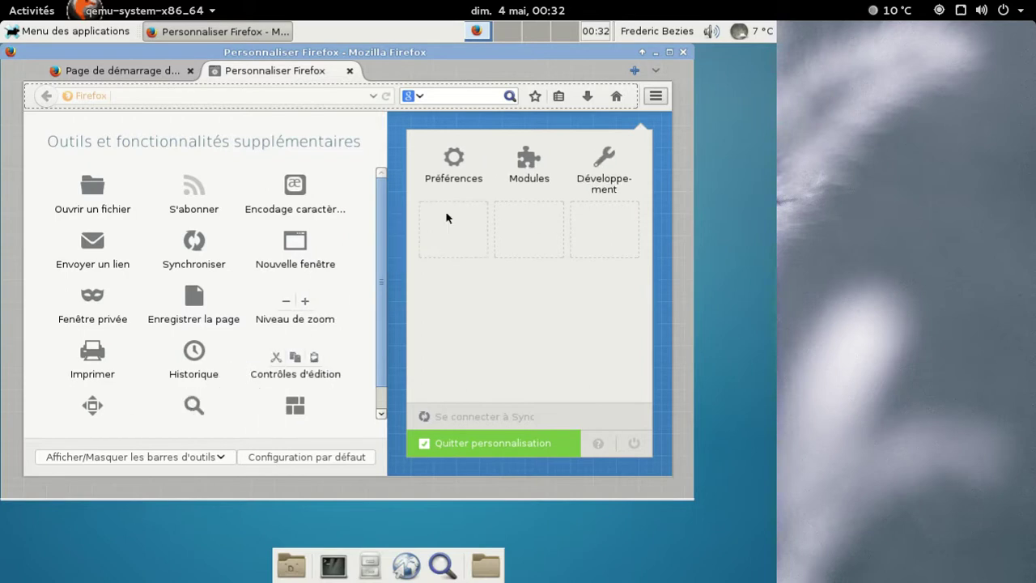
pyautogui.moveTo(455, 162); pyautogui.dragTo(279, 374)
pyautogui.moveTo(453, 162); pyautogui.dragTo(293, 360)
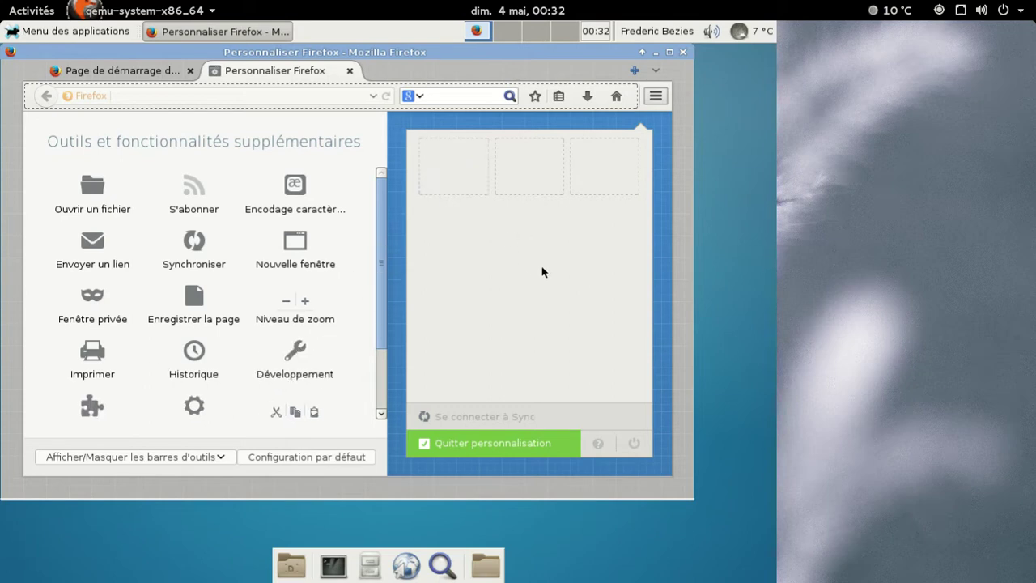
# Leave customization, then return and restore Configuration par défaut before quitting customization.
pyautogui.click(654, 99)
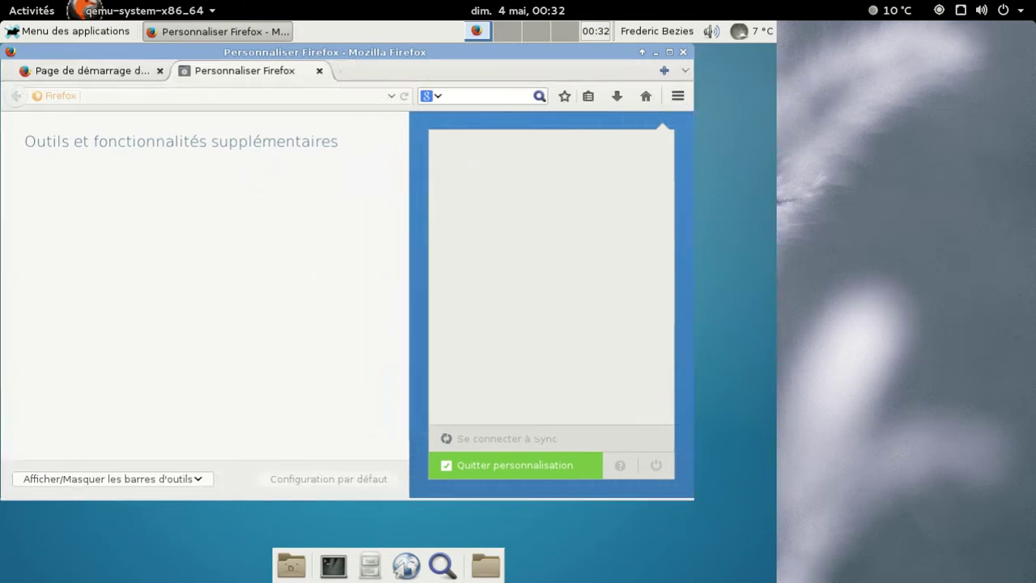
pyautogui.click(667, 95)
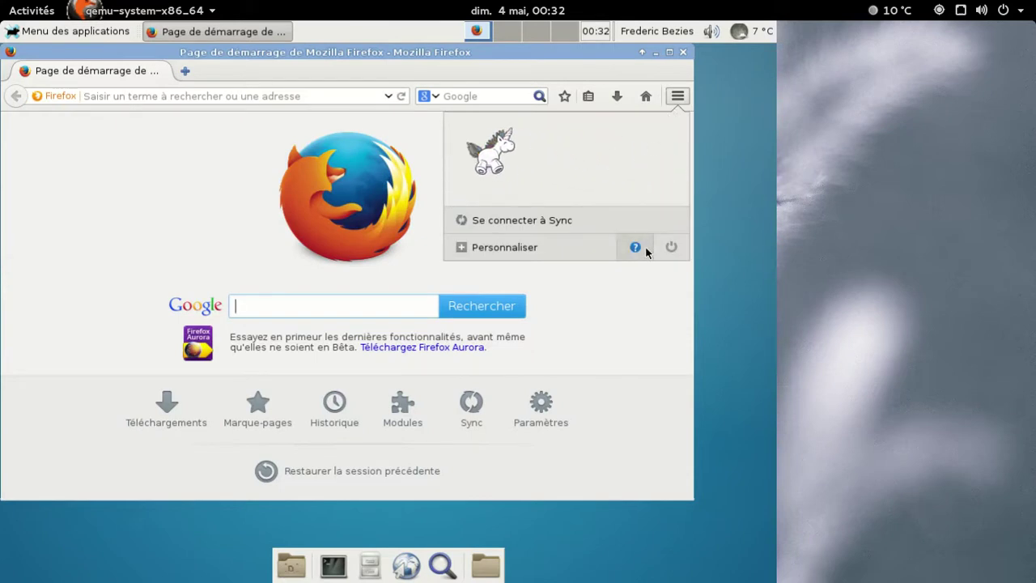
pyautogui.click(564, 253)
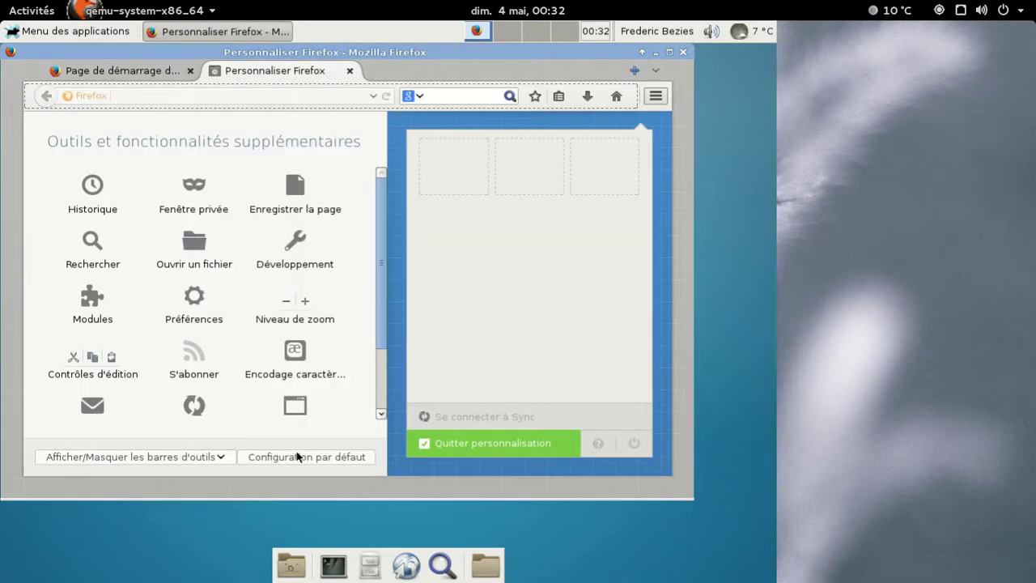
pyautogui.click(300, 457)
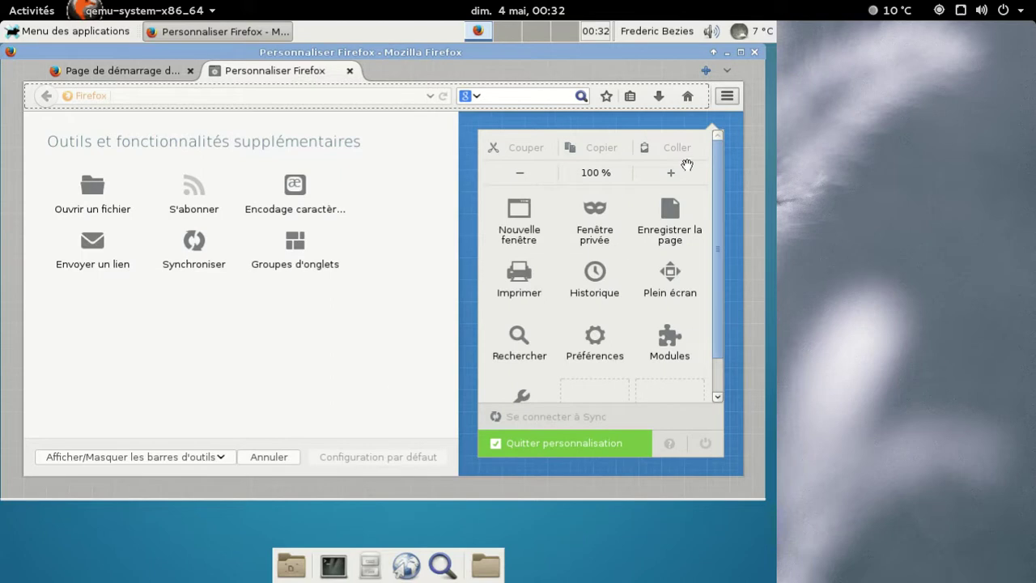
pyautogui.click(727, 96)
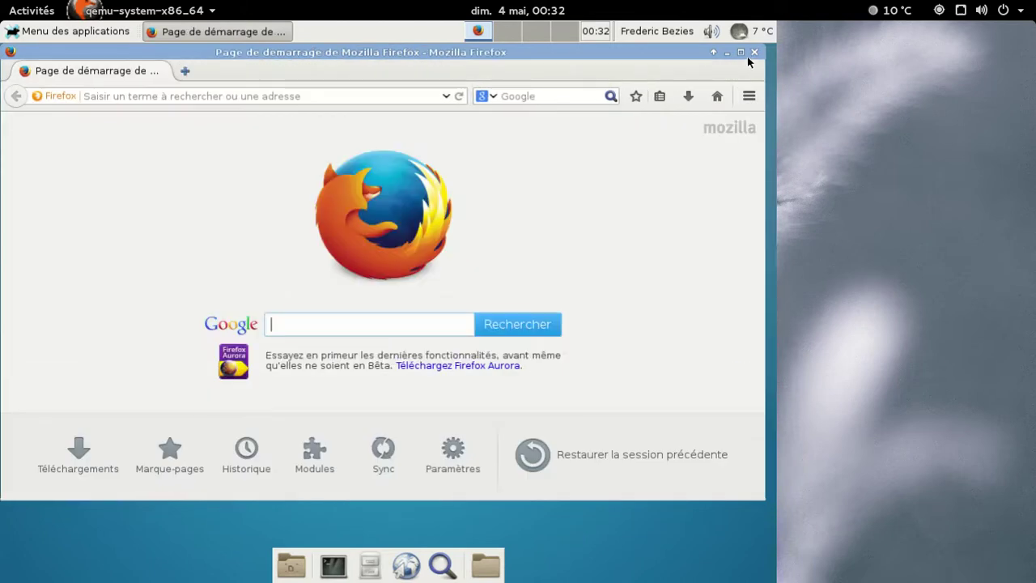
# Close Firefox, then open the Gestionnaire de fichiers on the home folder and close it.
pyautogui.click(754, 52)
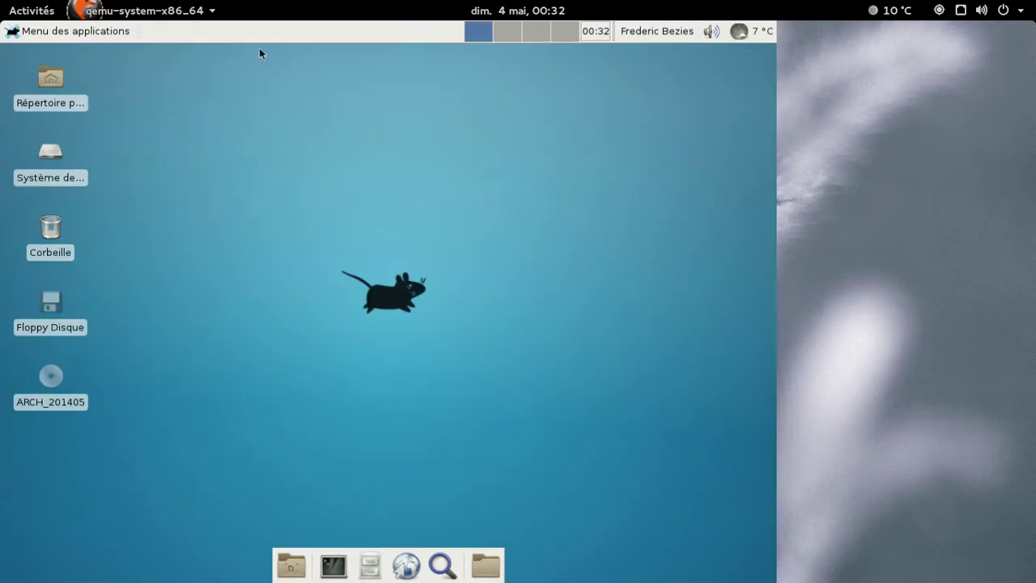
pyautogui.click(58, 31)
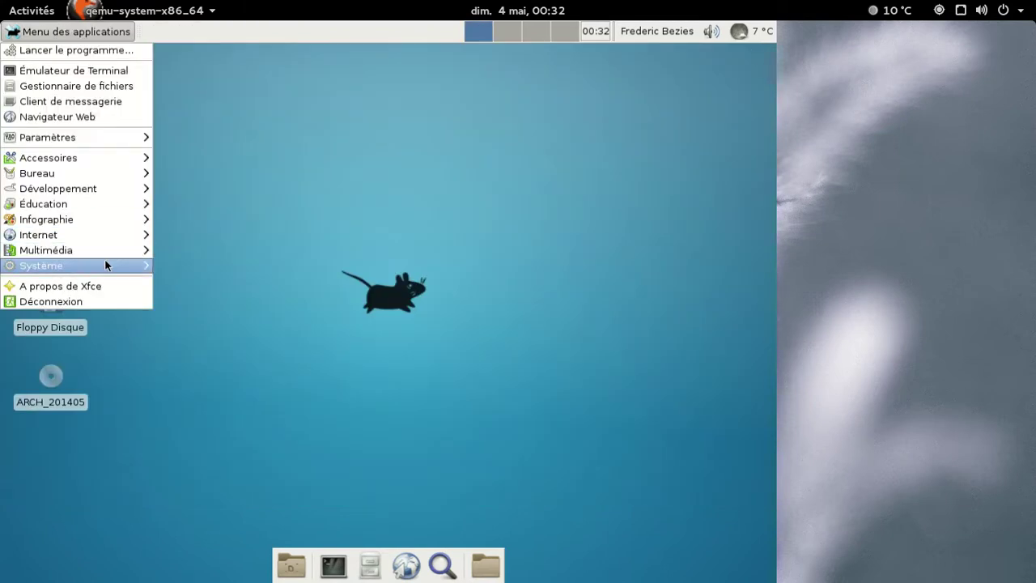
pyautogui.moveTo(105, 265)
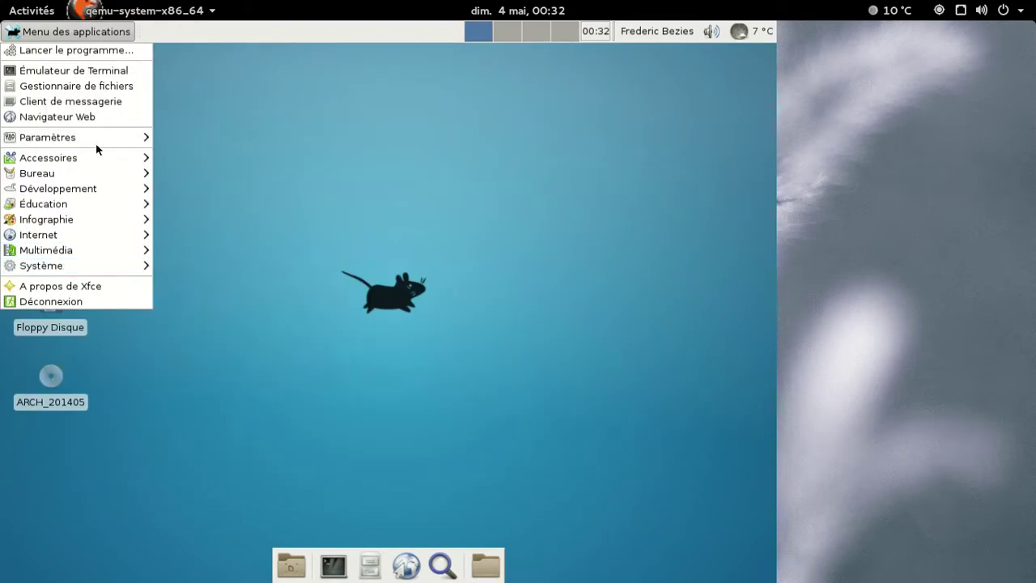
pyautogui.click(82, 91)
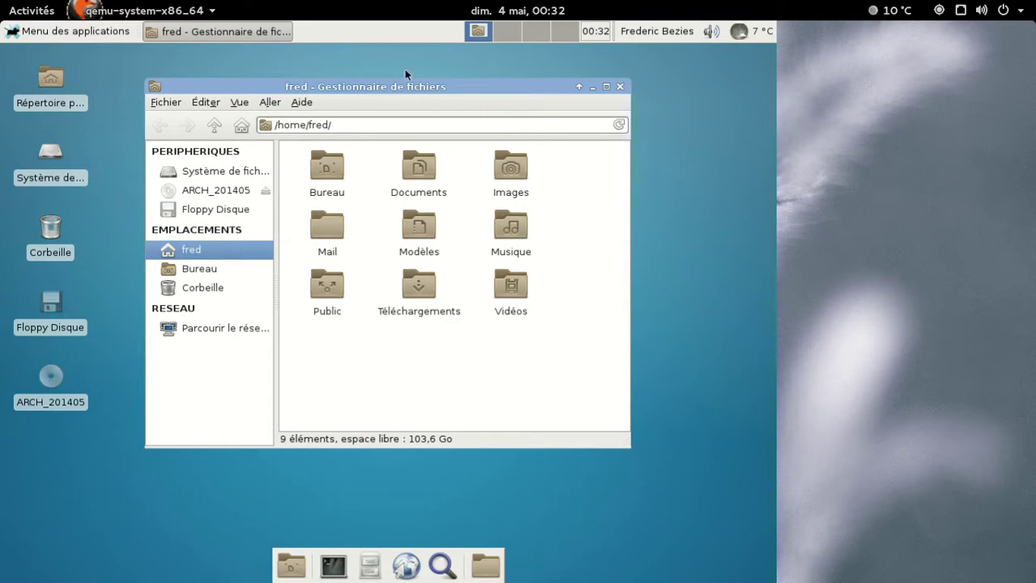
pyautogui.click(620, 87)
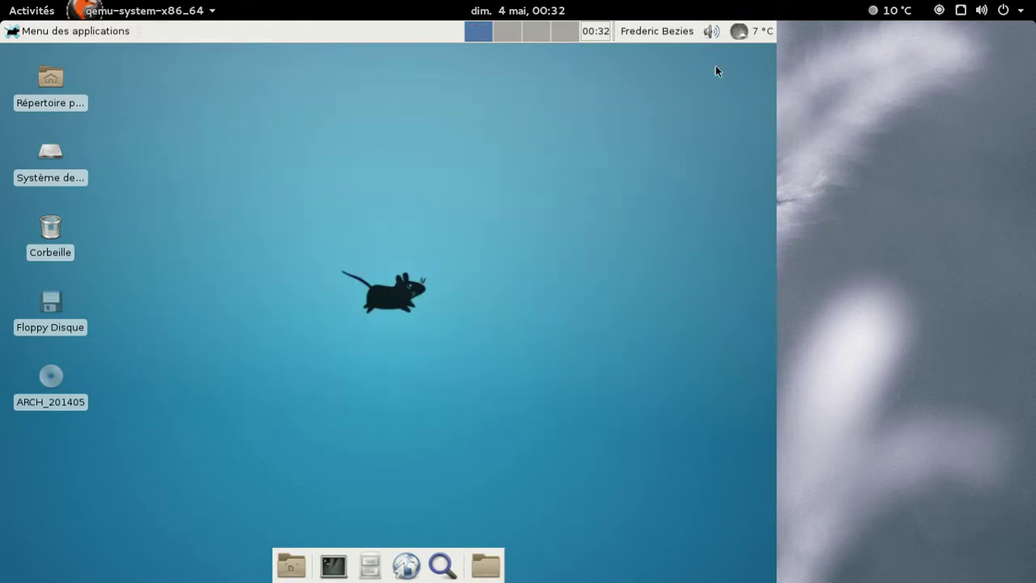
# Shut down the Xfce VM via Déconnexion > Éteindre.
pyautogui.click(111, 31)
pyautogui.moveTo(108, 204)
pyautogui.moveTo(91, 269)
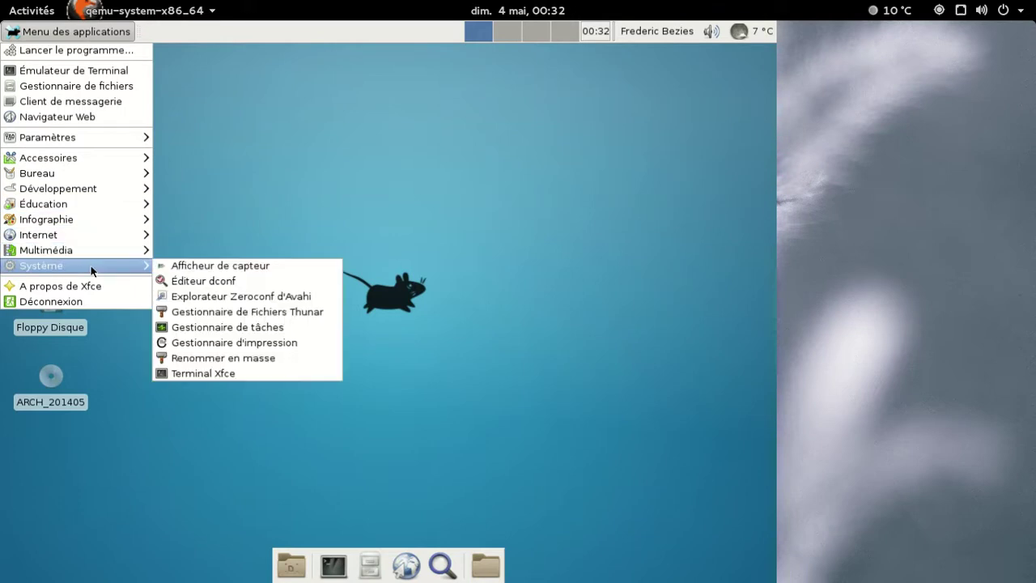
pyautogui.click(89, 301)
pyautogui.click(486, 268)
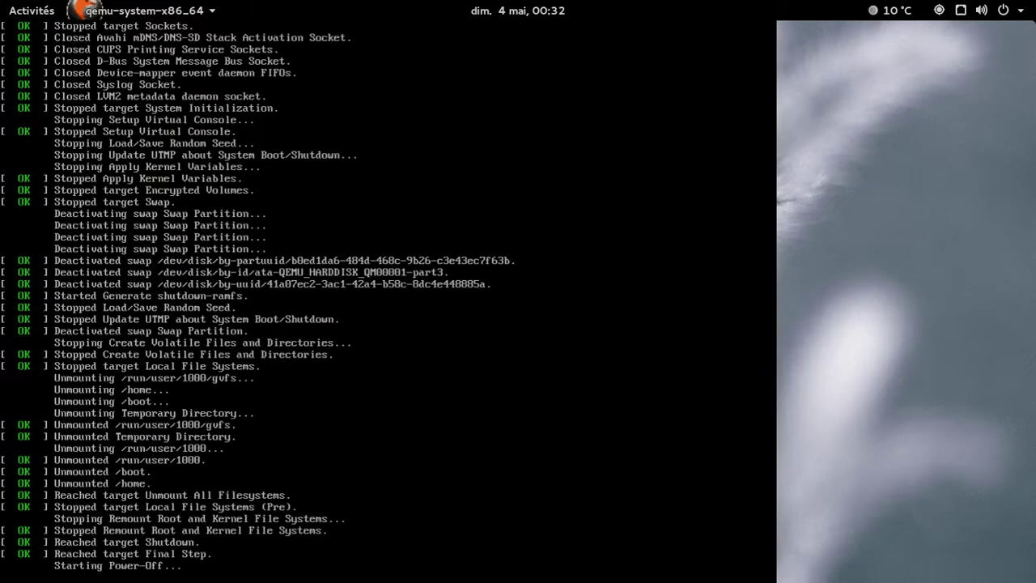
# Rerun the previous QEMU launch command with disk-arch-cinn.img instead of disk-arch-xfce.img.
pyautogui.press('Up')
pyautogui.press('Left')
pyautogui.press('Left')
pyautogui.press('Left')
pyautogui.press('Left')
pyautogui.press('Left')
pyautogui.press('Left')
pyautogui.press('Left')
pyautogui.press('Left')
pyautogui.press('Left')
pyautogui.press('Left')
pyautogui.press('Left')
pyautogui.press('Left')
pyautogui.press('Left')
pyautogui.press('Left')
pyautogui.press('Left')
pyautogui.press('Left')
pyautogui.press('Left')
pyautogui.press('Left')
pyautogui.press('Left')
pyautogui.press('Left')
pyautogui.press('Left')
pyautogui.press('Left')
pyautogui.press('Left')
pyautogui.press('Left')
pyautogui.press('Left')
pyautogui.press('Left')
pyautogui.press('Left')
pyautogui.press('Left')
pyautogui.press('Left')
pyautogui.press('Left')
pyautogui.press('Left')
pyautogui.press('Left')
pyautogui.press('Left')
pyautogui.press('Left')
pyautogui.press('Left')
pyautogui.press('Left')
pyautogui.press('Left')
pyautogui.press('Left')
pyautogui.press('Left')
pyautogui.press('Left')
pyautogui.press('BackSpace')
pyautogui.press('BackSpace')
pyautogui.press('BackSpace')
pyautogui.press('BackSpace')
pyautogui.write('cinn')
pyautogui.press('Return')
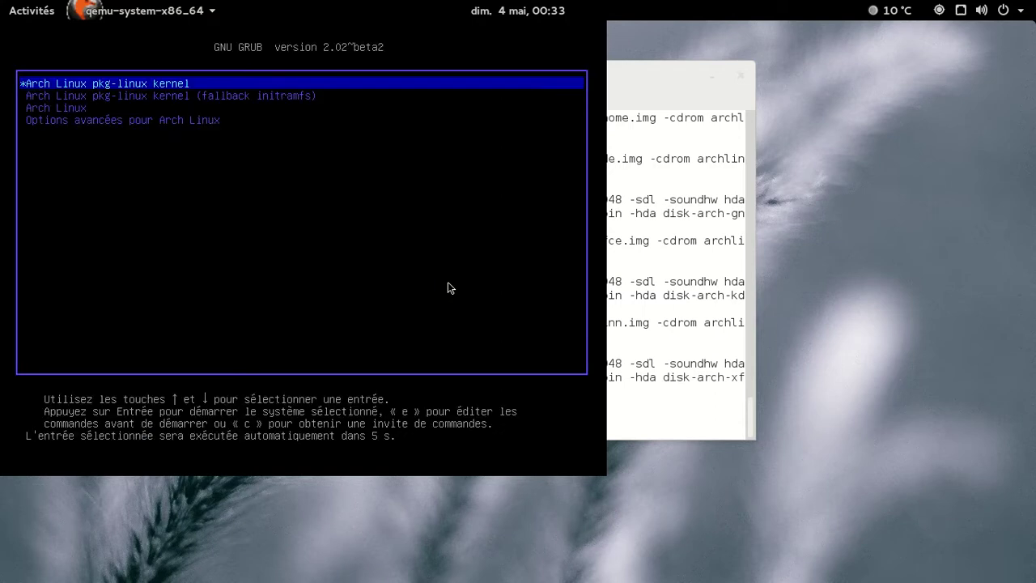
# Boot the default GRUB entry and log in to Cinnamon with the password.
pyautogui.press('Return')
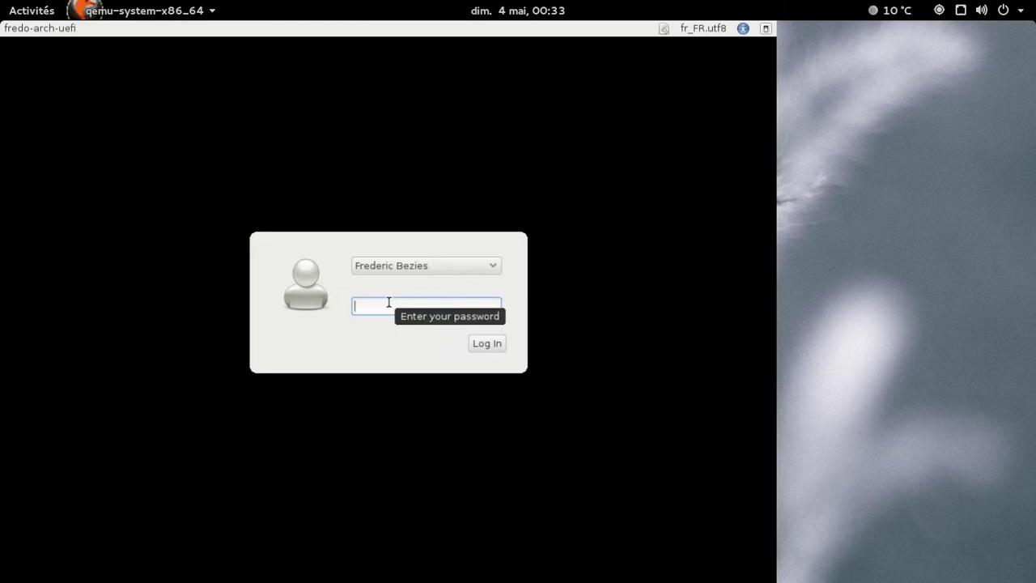
pyautogui.write('••••••••')
pyautogui.press('Return')
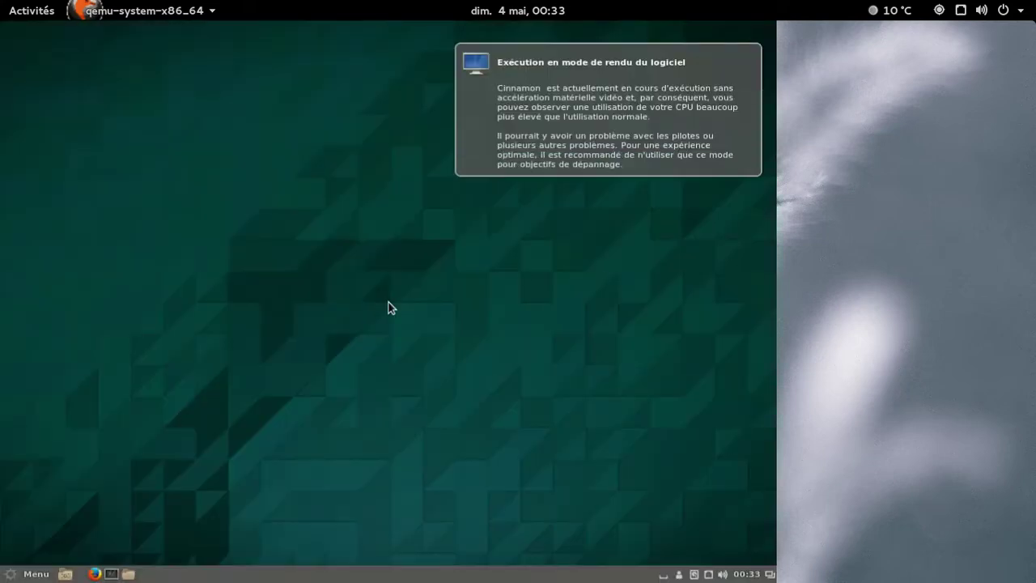
# Dismiss the software rendering notice and view System Settings' Information système page.
pyautogui.click(741, 53)
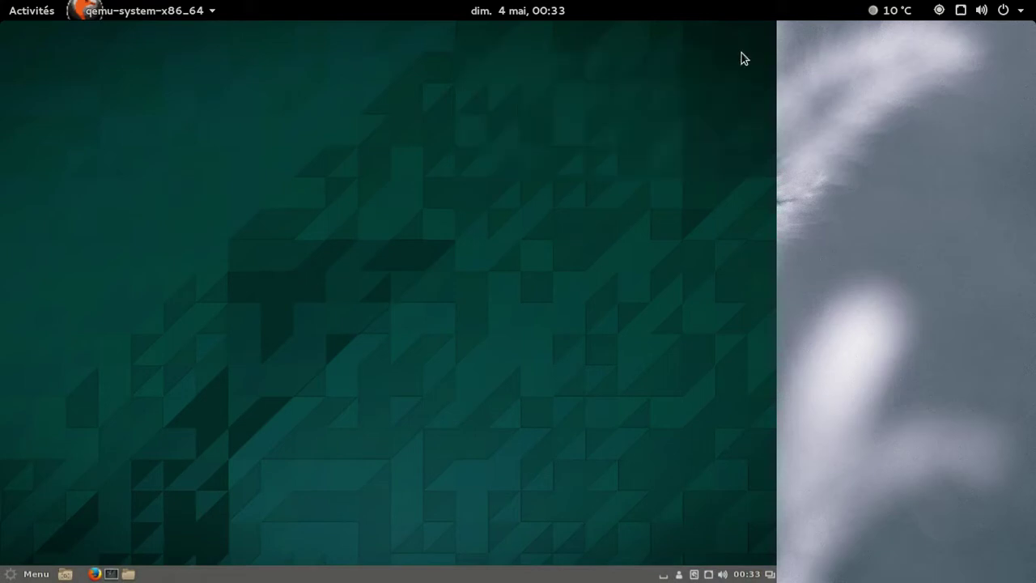
pyautogui.click(37, 574)
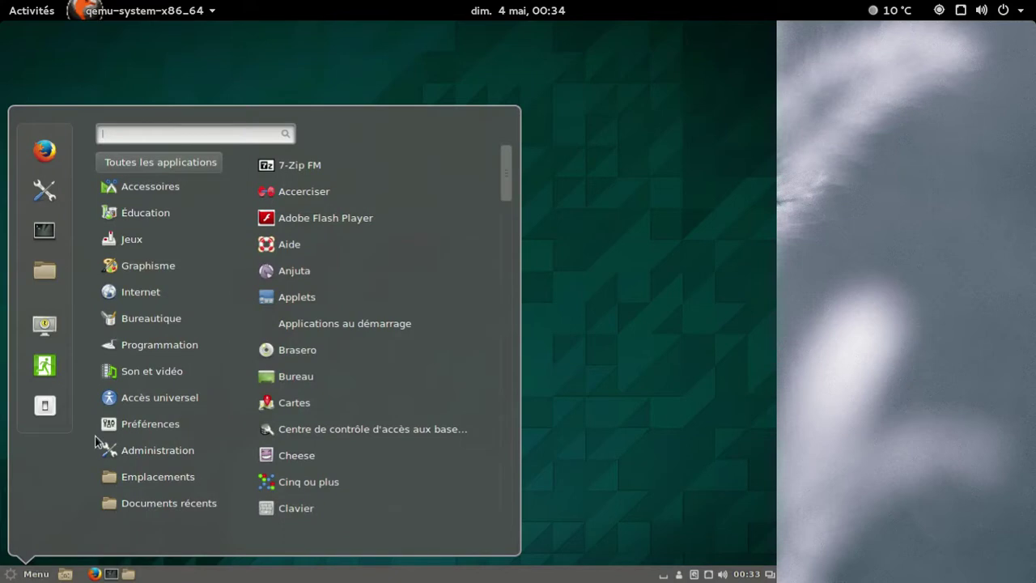
pyautogui.click(44, 192)
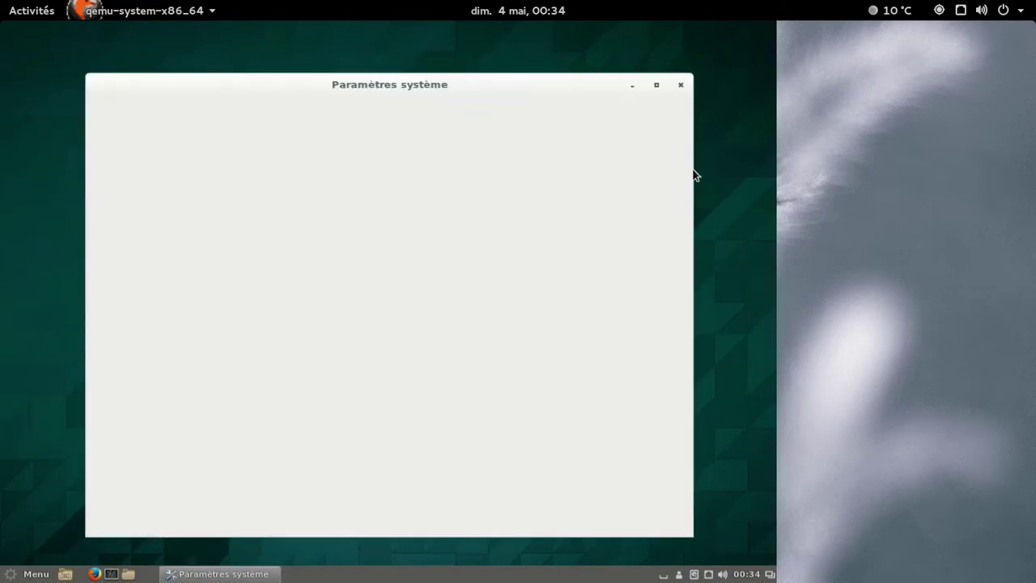
pyautogui.moveTo(681, 319); pyautogui.dragTo(682, 468)
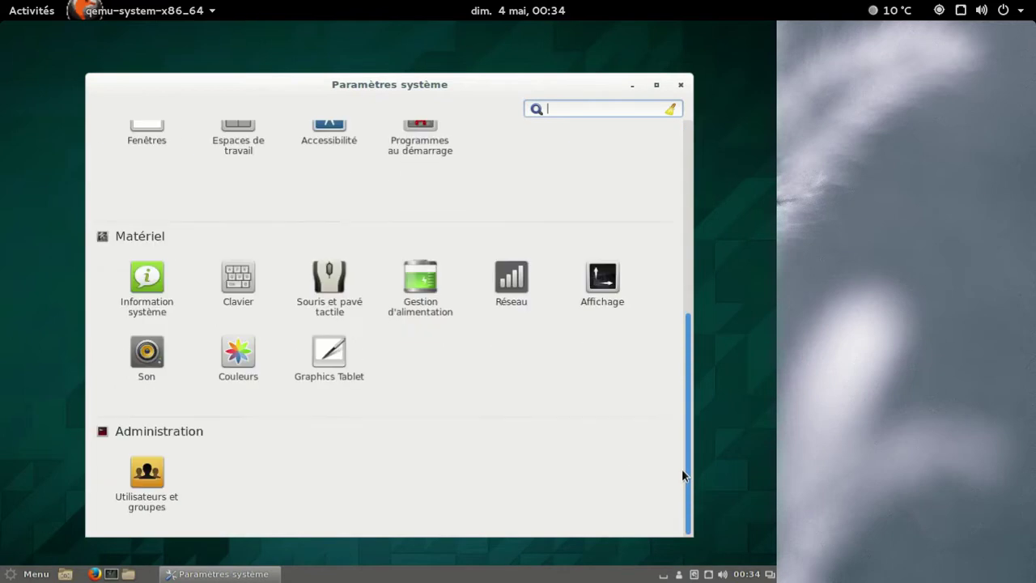
pyautogui.click(155, 276)
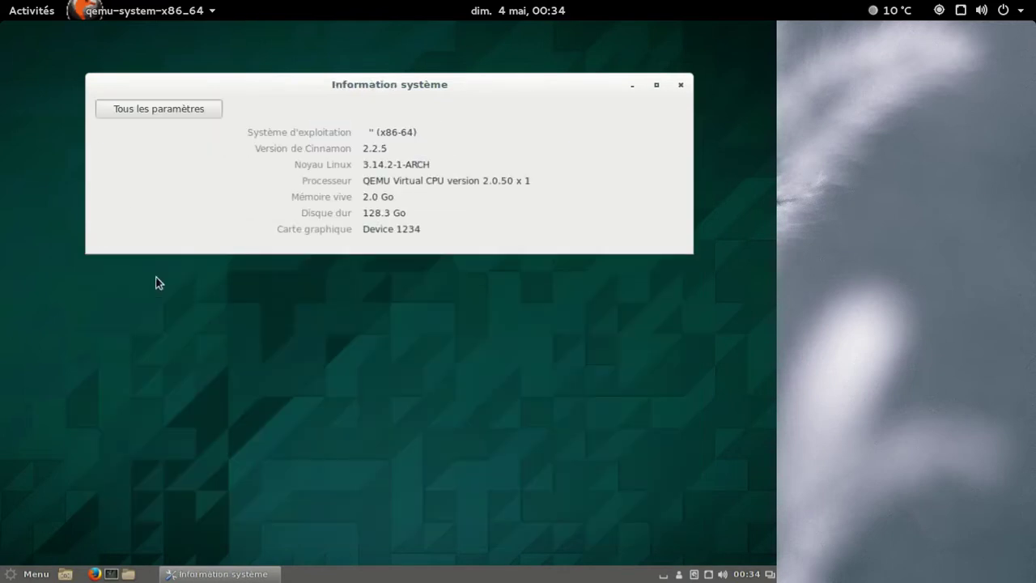
# View the Effets settings page, then close System Settings.
pyautogui.click(177, 108)
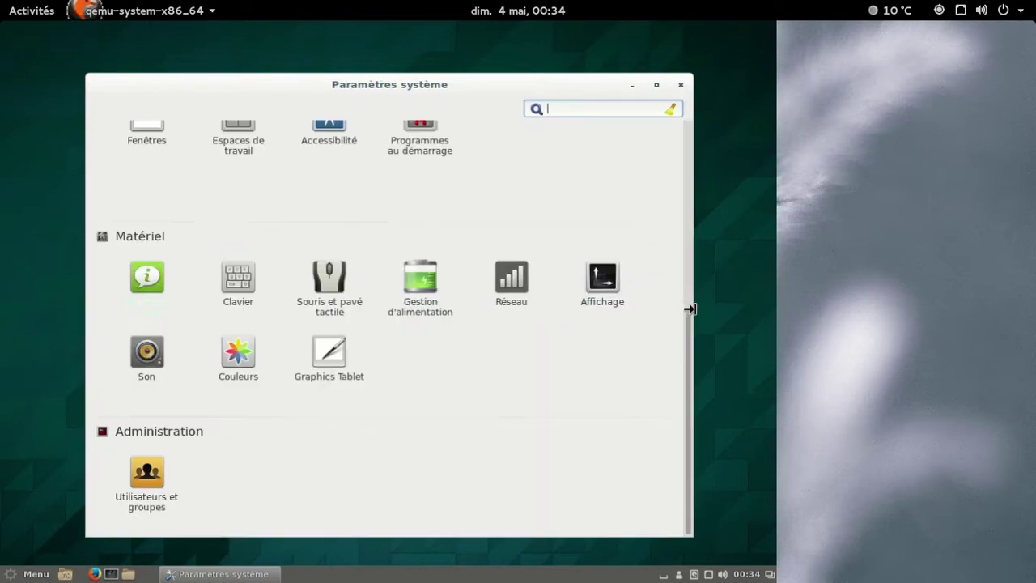
pyautogui.moveTo(686, 324); pyautogui.dragTo(671, 107)
pyautogui.click(244, 182)
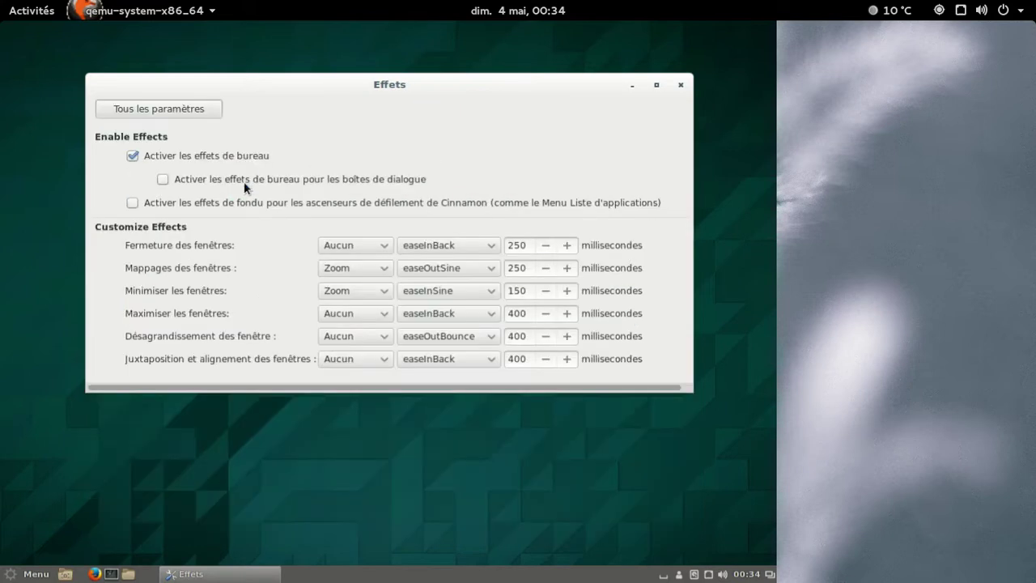
pyautogui.click(177, 106)
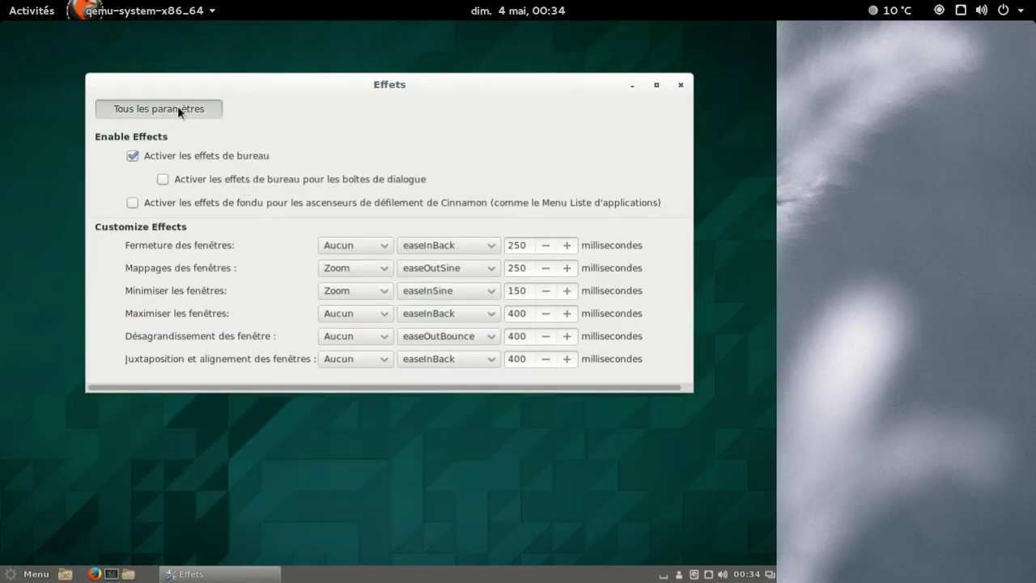
pyautogui.click(680, 86)
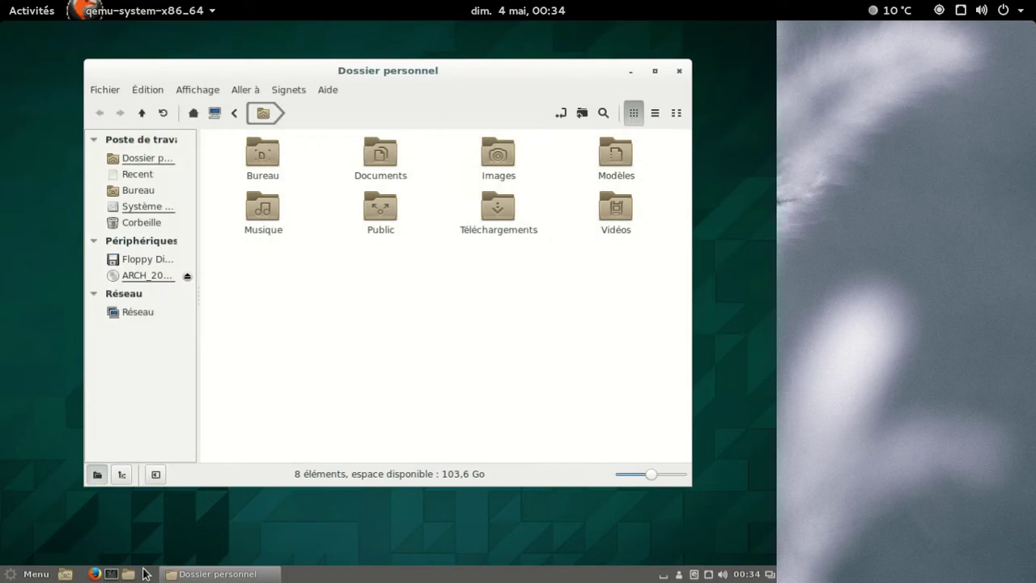
# In Coins intelligents, enable the top-left Show all workspaces corner with Icône visible and Hover enabled.
pyautogui.moveTo(390, 62); pyautogui.dragTo(408, 44)
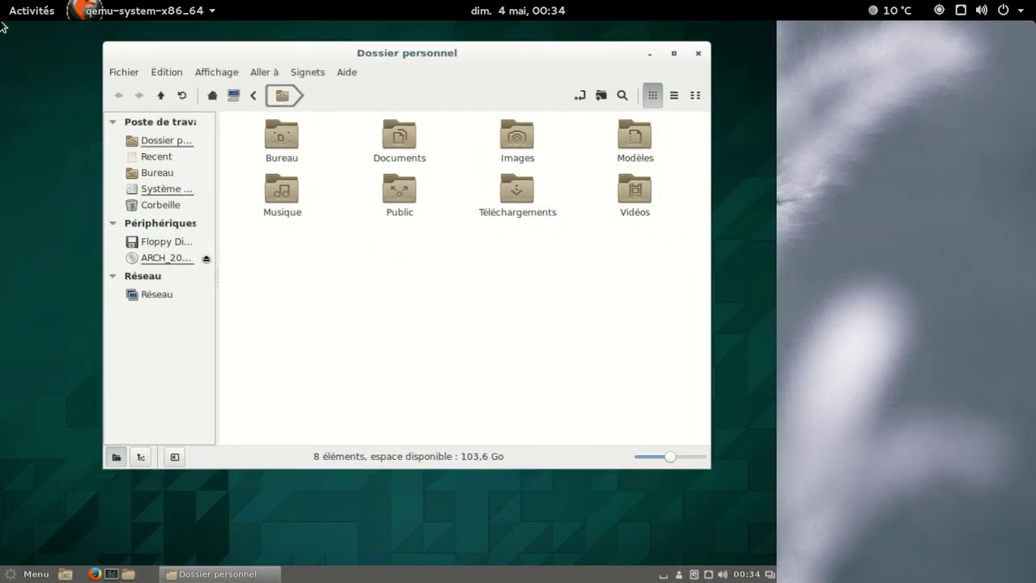
pyautogui.click(36, 574)
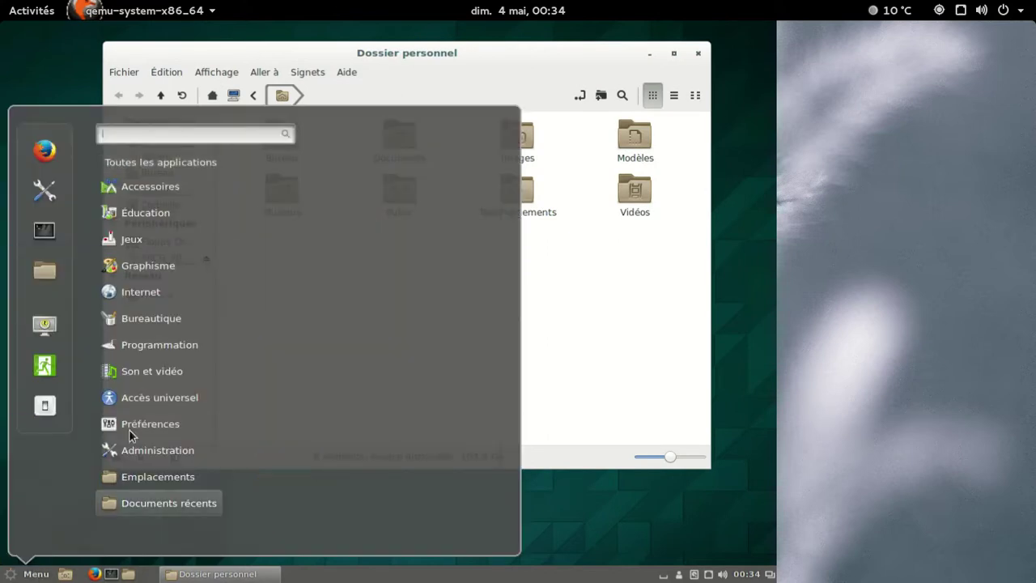
pyautogui.moveTo(138, 427)
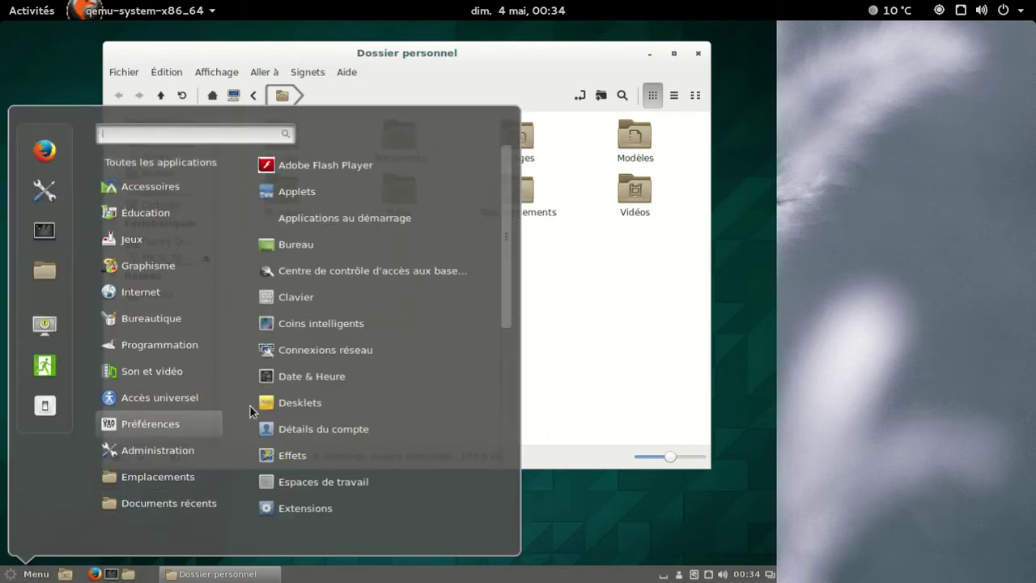
pyautogui.click(50, 189)
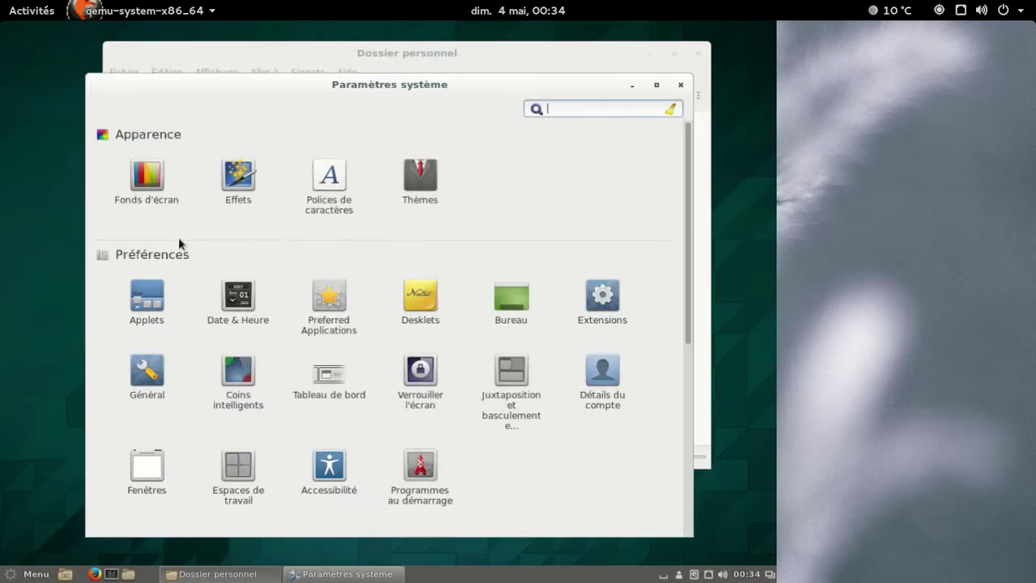
pyautogui.click(240, 374)
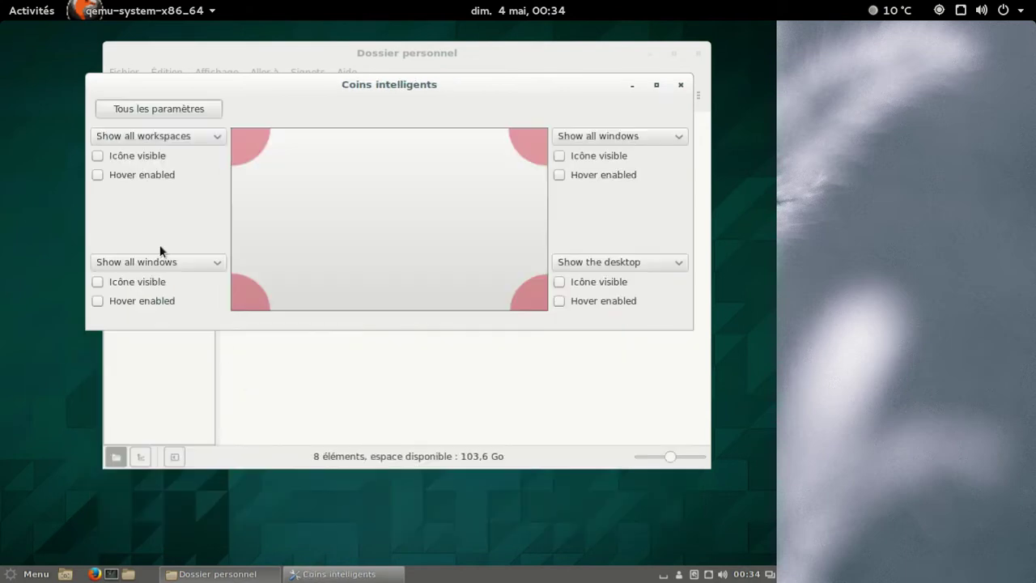
pyautogui.click(101, 175)
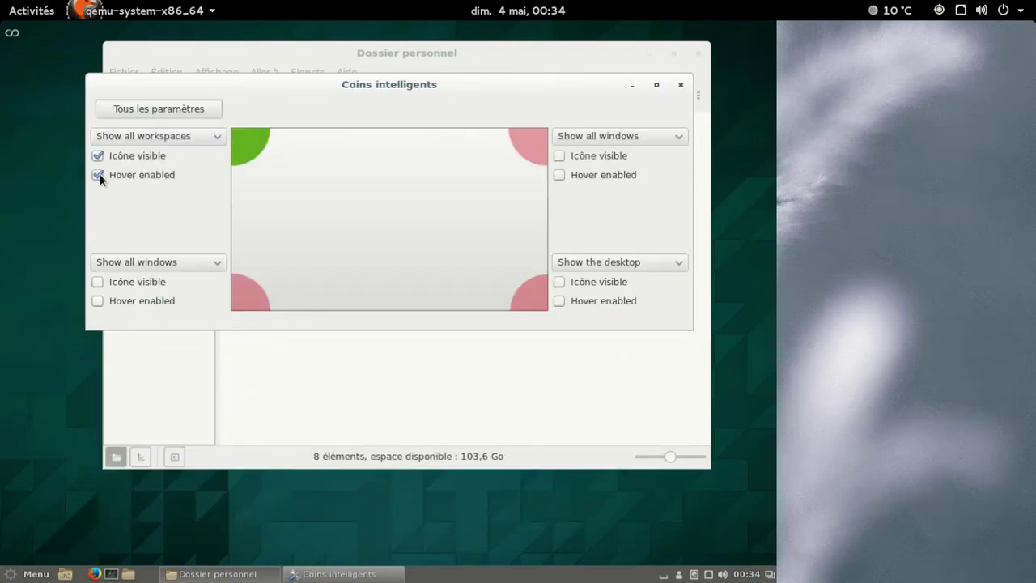
pyautogui.click(177, 114)
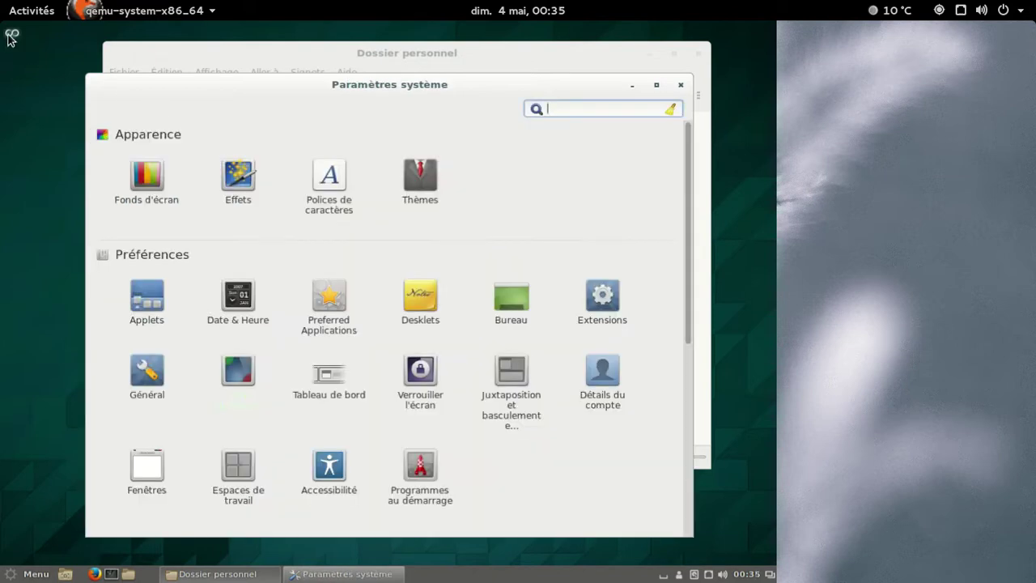
# Move the file manager window to Bureau 2 via the workspace overview, then return to Bureau 1.
pyautogui.moveTo(11, 38)
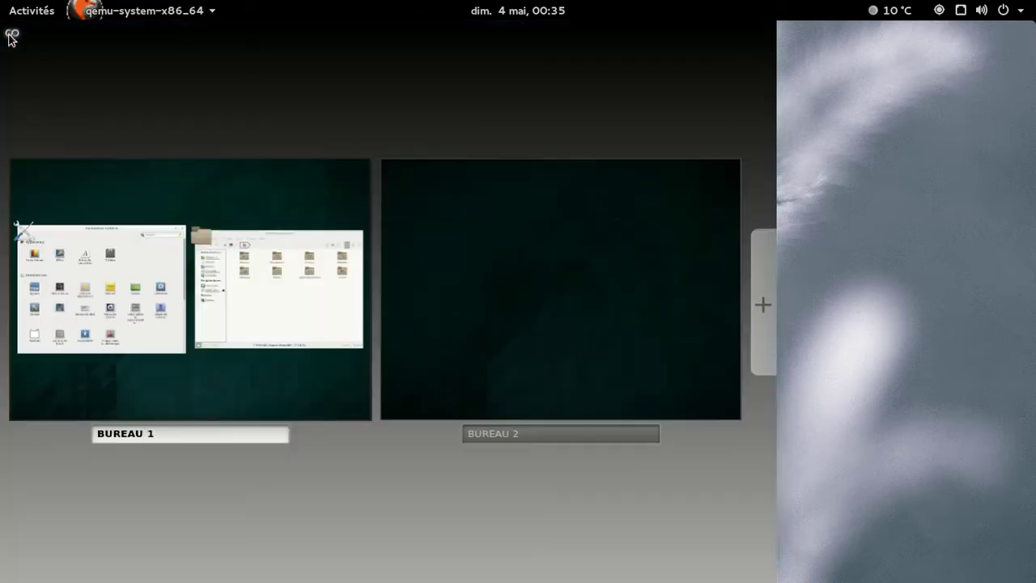
pyautogui.moveTo(246, 248); pyautogui.dragTo(518, 236)
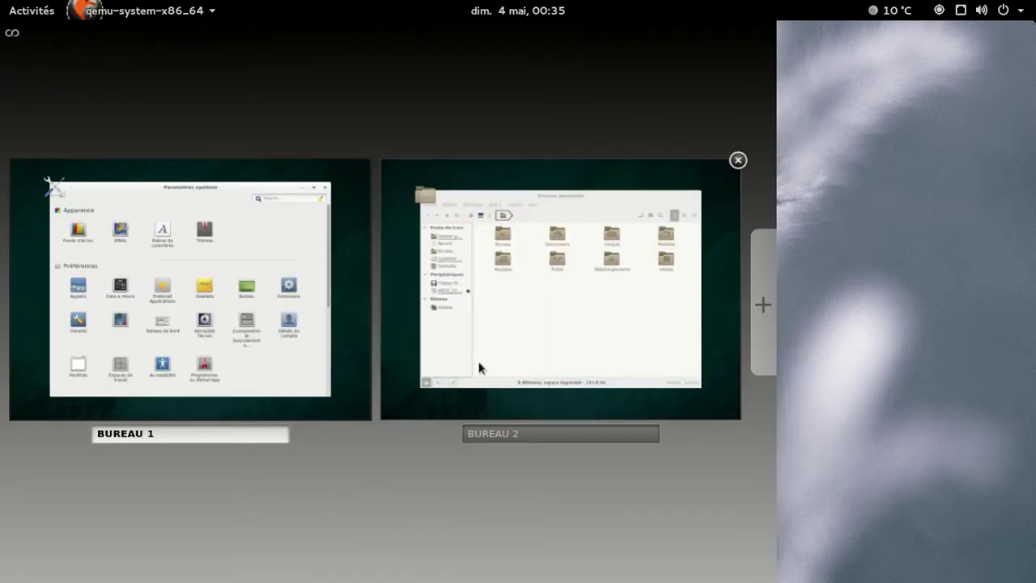
pyautogui.click(479, 368)
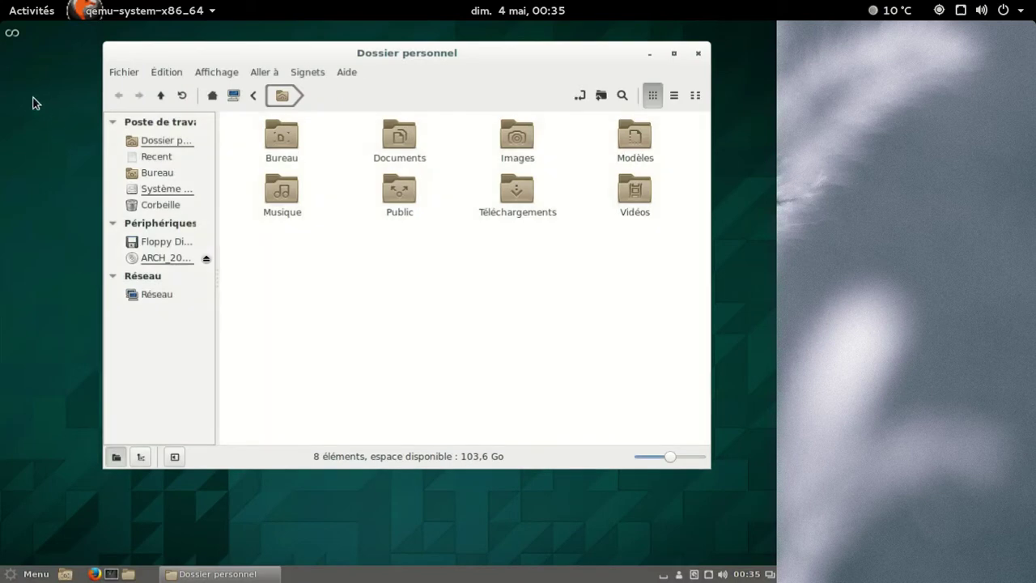
pyautogui.click(10, 36)
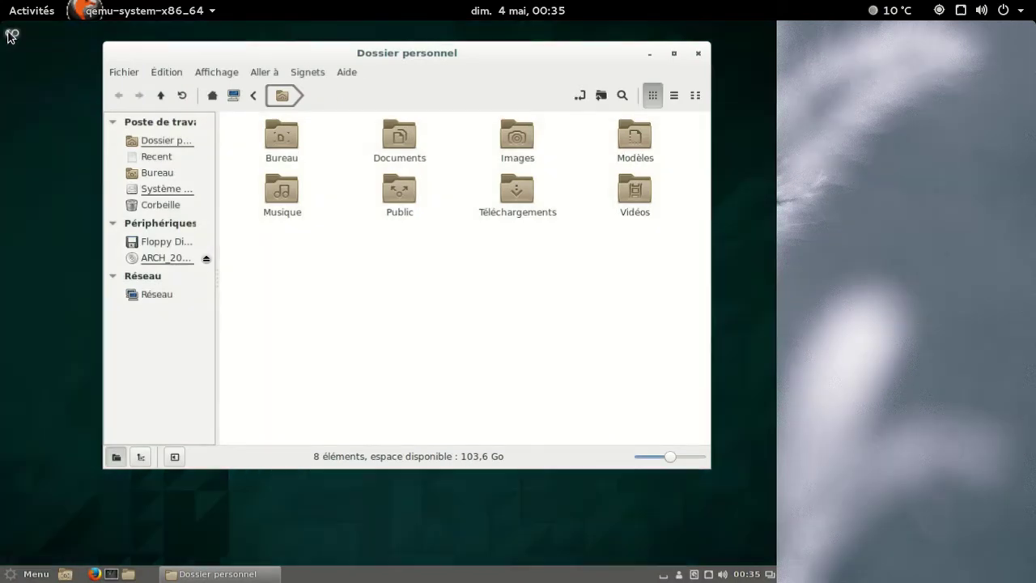
pyautogui.click(177, 188)
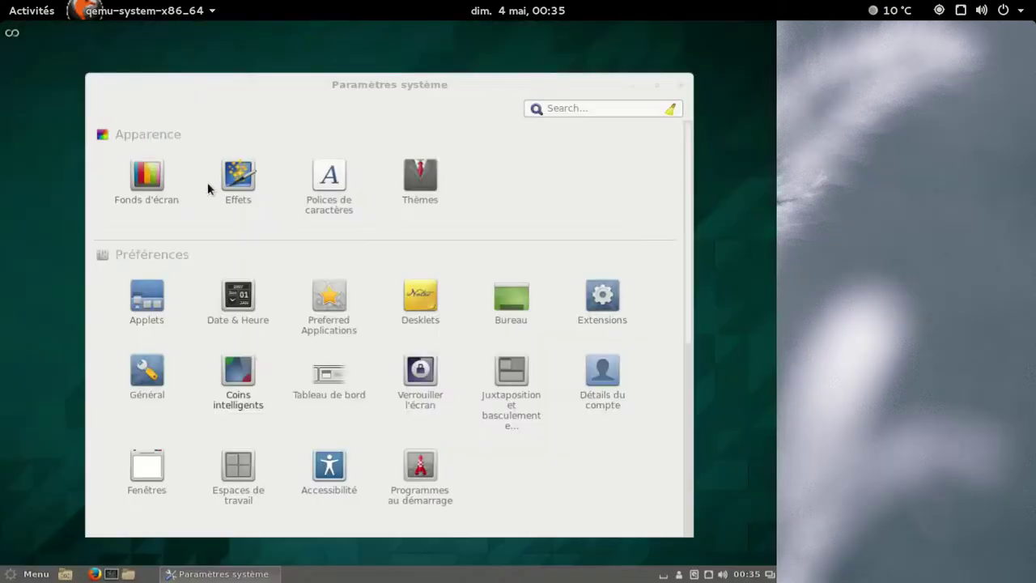
# Close System Settings and drag the file manager window back to Bureau 1.
pyautogui.click(679, 85)
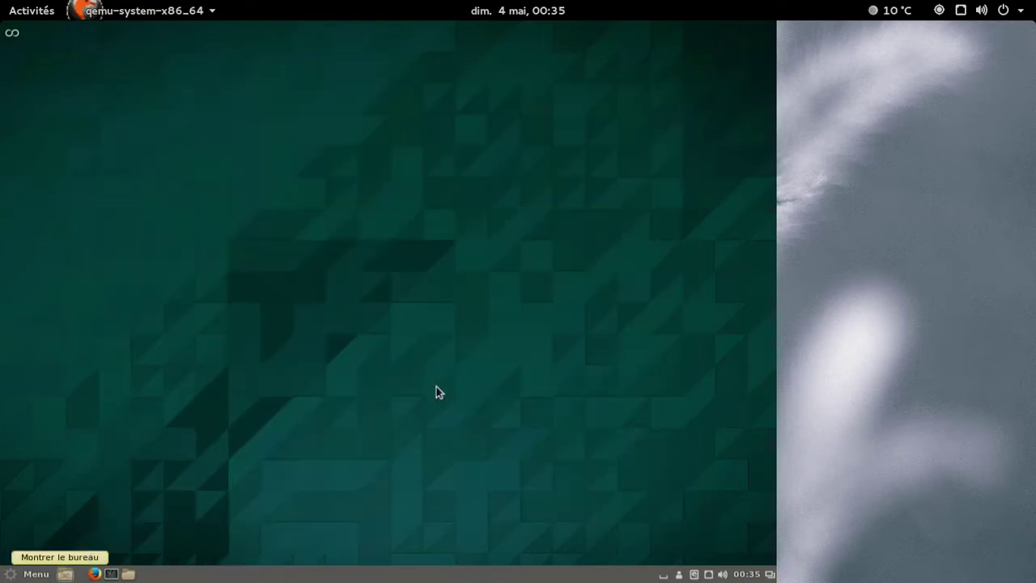
pyautogui.click(12, 33)
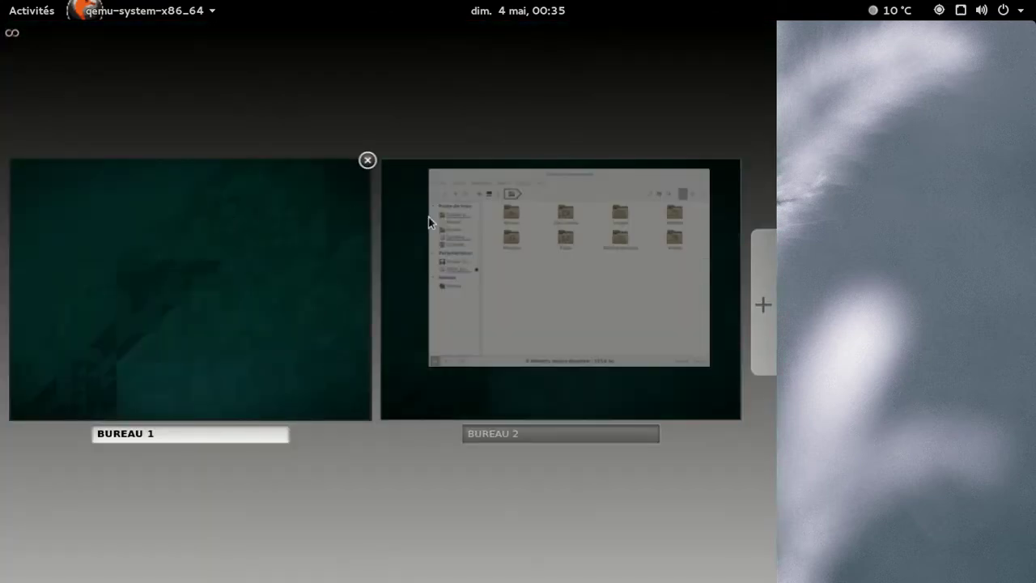
pyautogui.moveTo(517, 184); pyautogui.dragTo(173, 232)
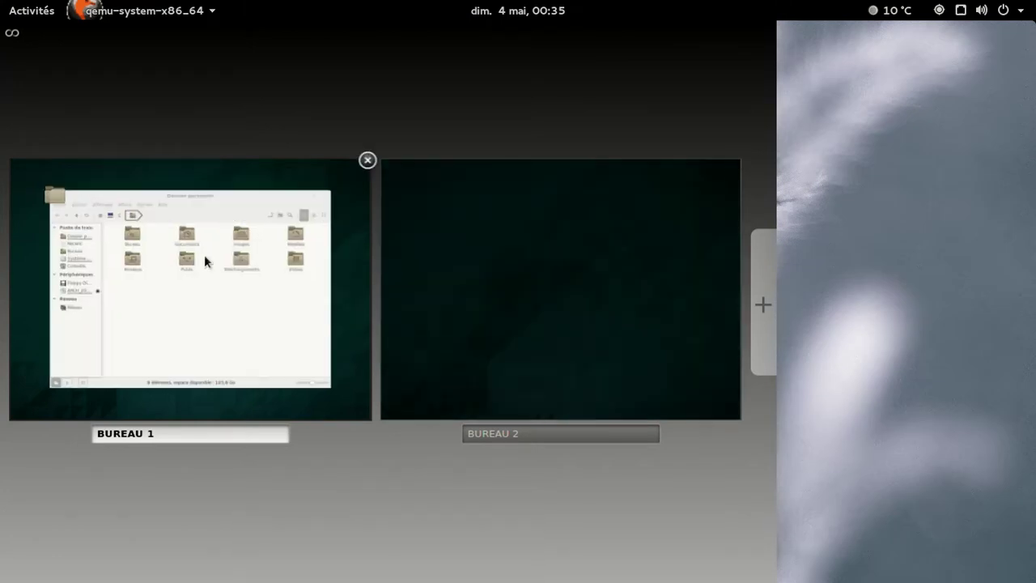
pyautogui.click(204, 261)
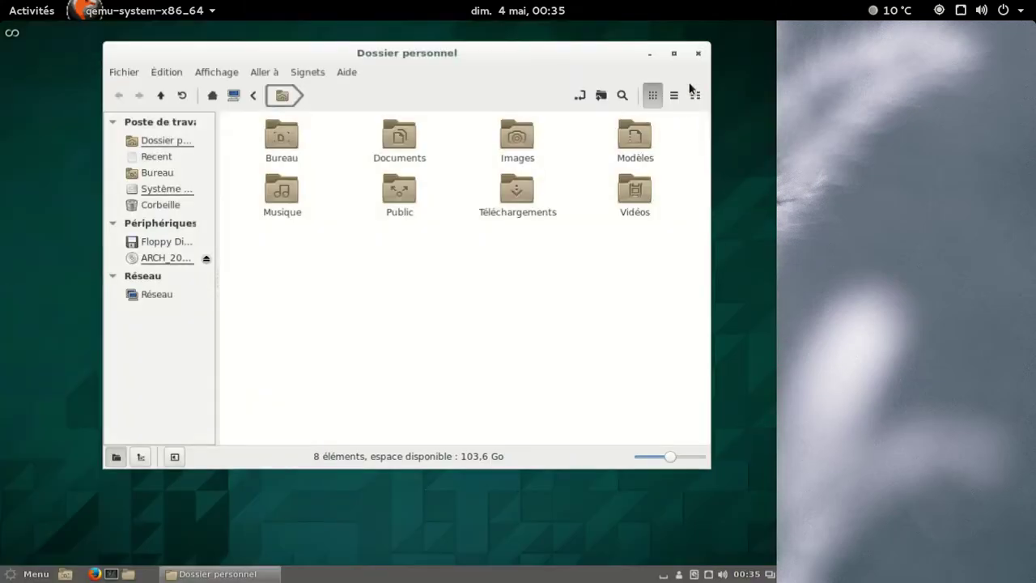
# Open Nemo's Aide > À propos showing version 2.2.1, view the Licence tab, then close it.
pyautogui.click(346, 72)
pyautogui.click(343, 72)
pyautogui.click(343, 75)
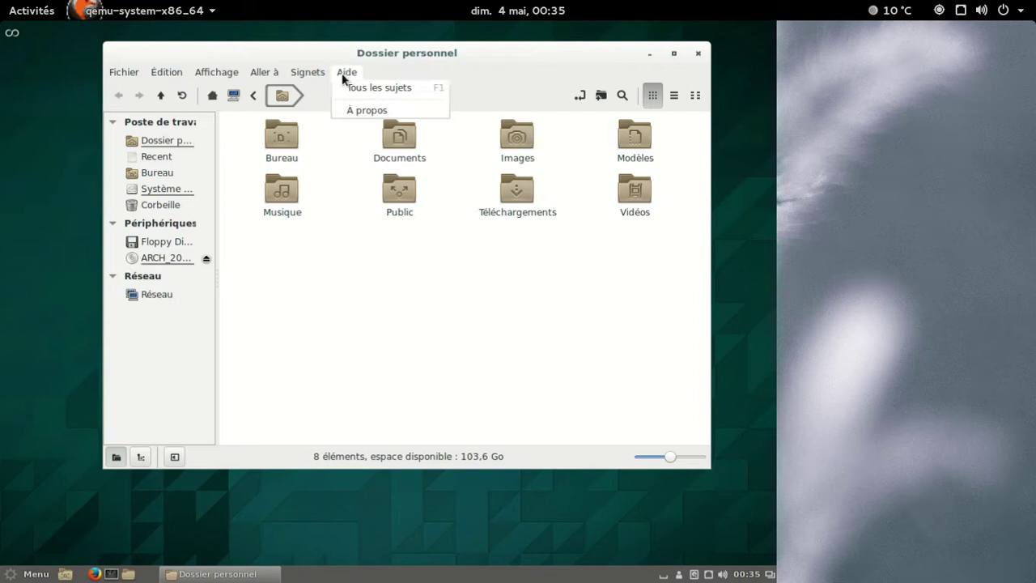
pyautogui.click(361, 117)
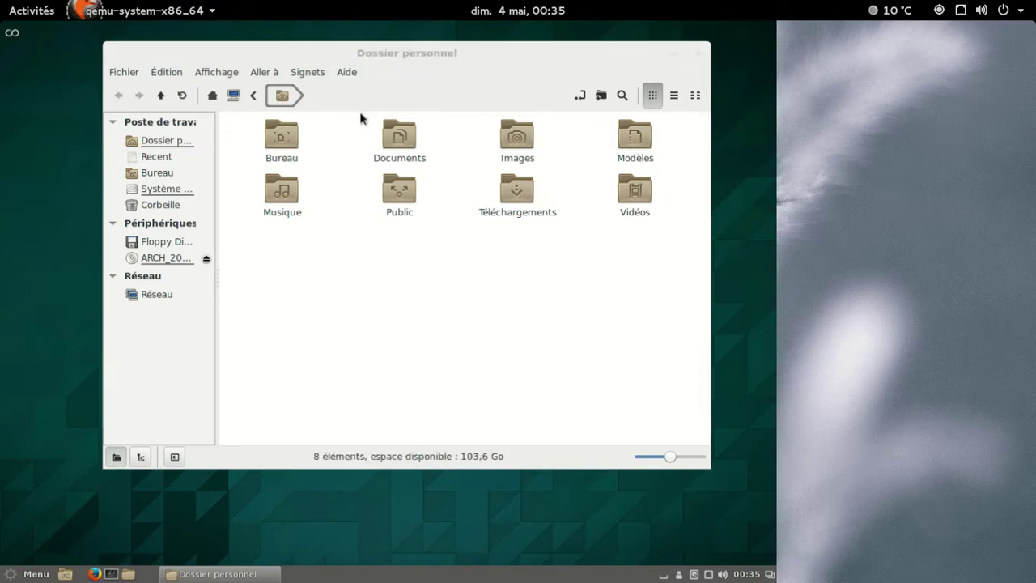
pyautogui.click(441, 164)
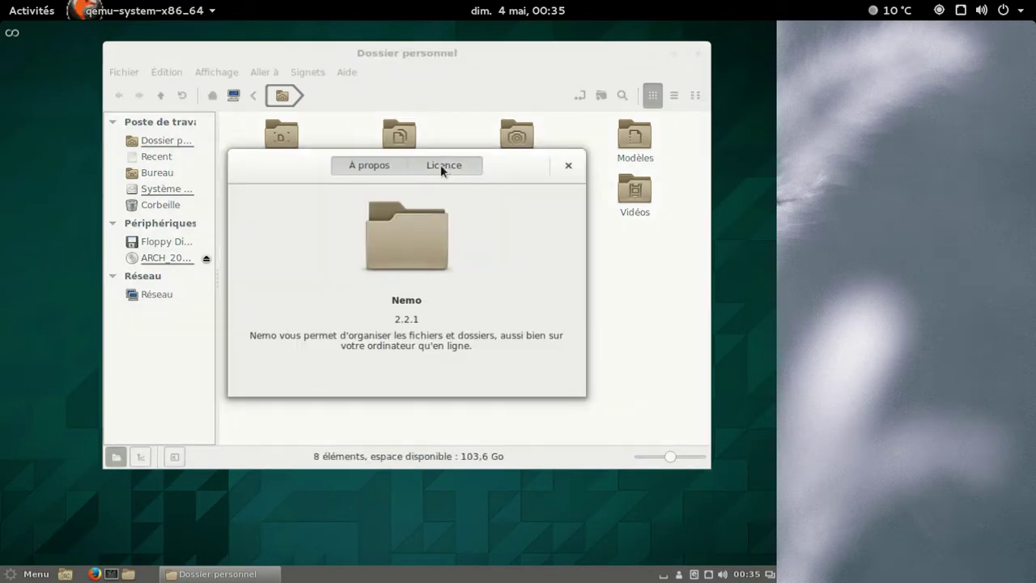
pyautogui.click(391, 166)
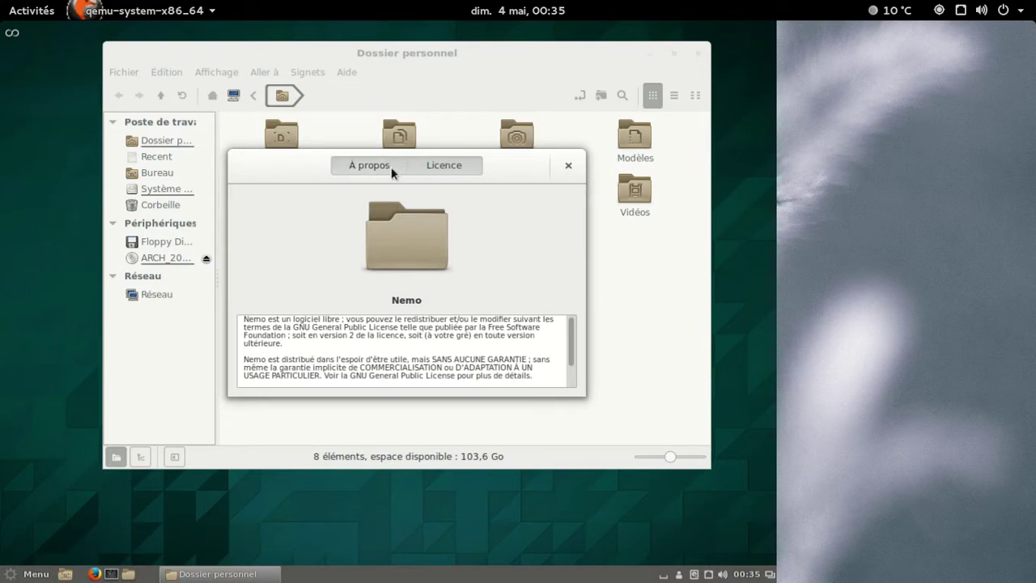
pyautogui.click(568, 167)
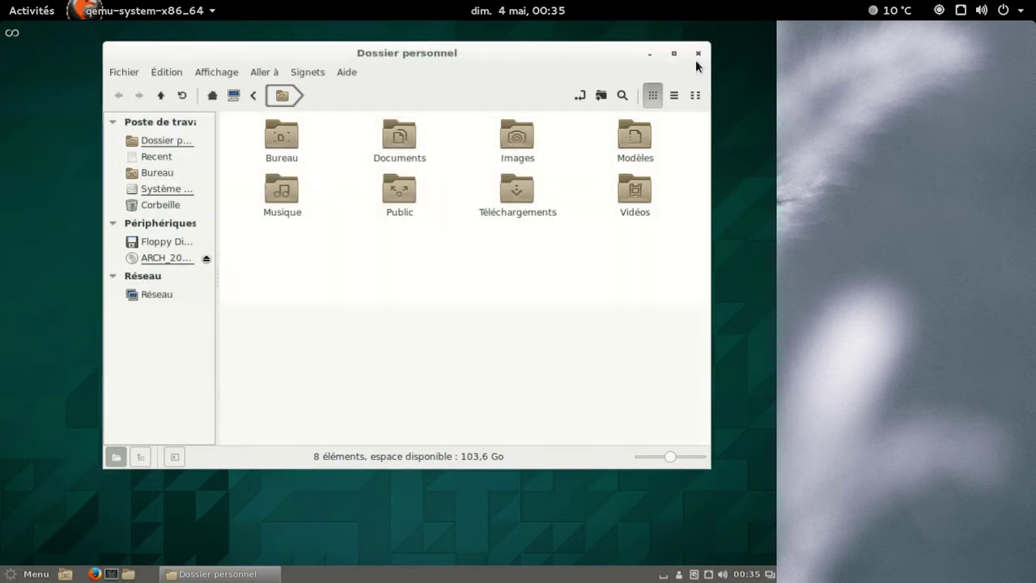
# Close Nemo and choose the shutdown icon from the Cinnamon menu.
pyautogui.click(695, 55)
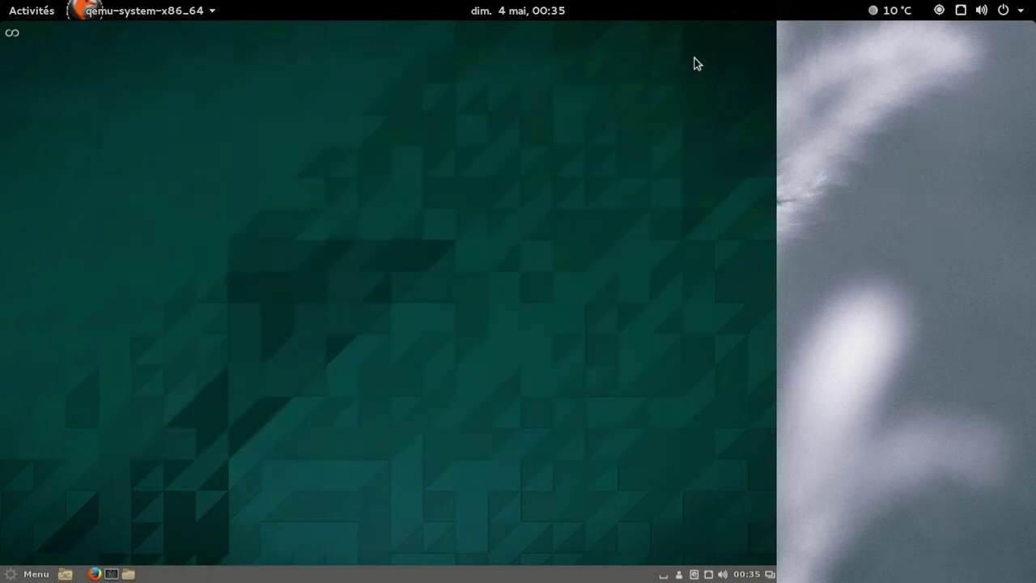
pyautogui.click(38, 573)
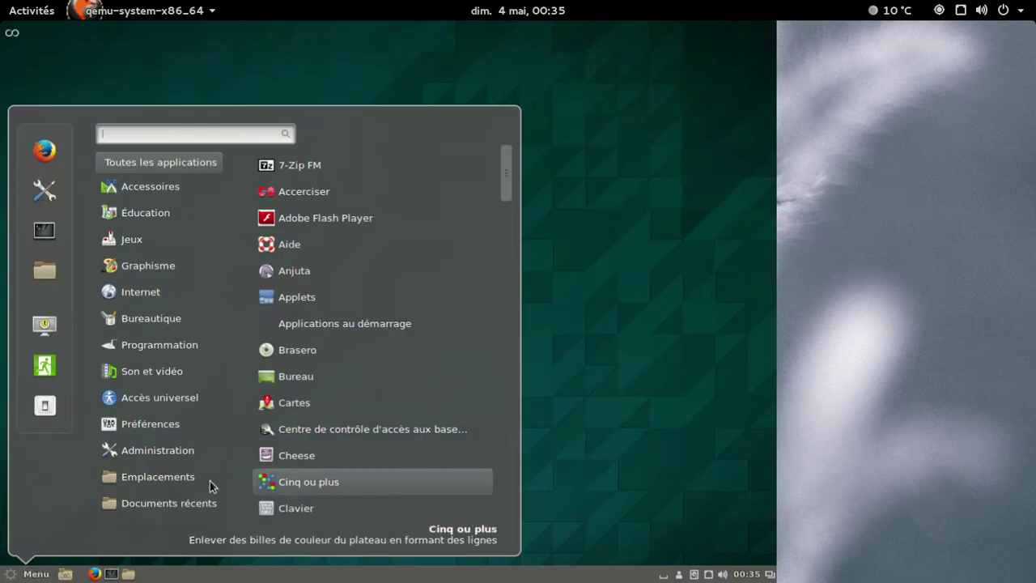
pyautogui.click(45, 407)
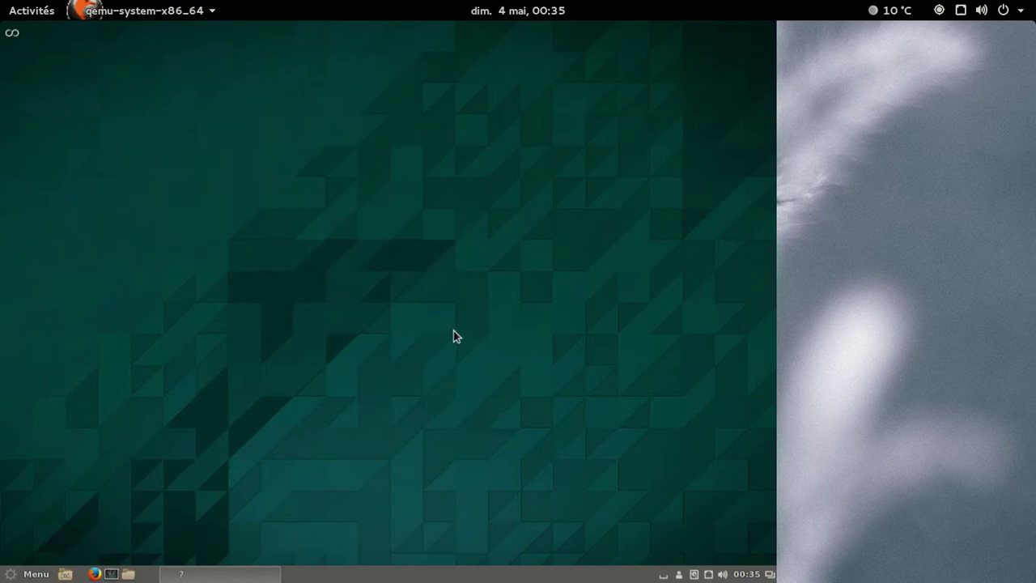
# Confirm the Cinnamon shutdown, then relaunch the kvm64-uefi command with disk-arch-mate.img.
pyautogui.click(547, 338)
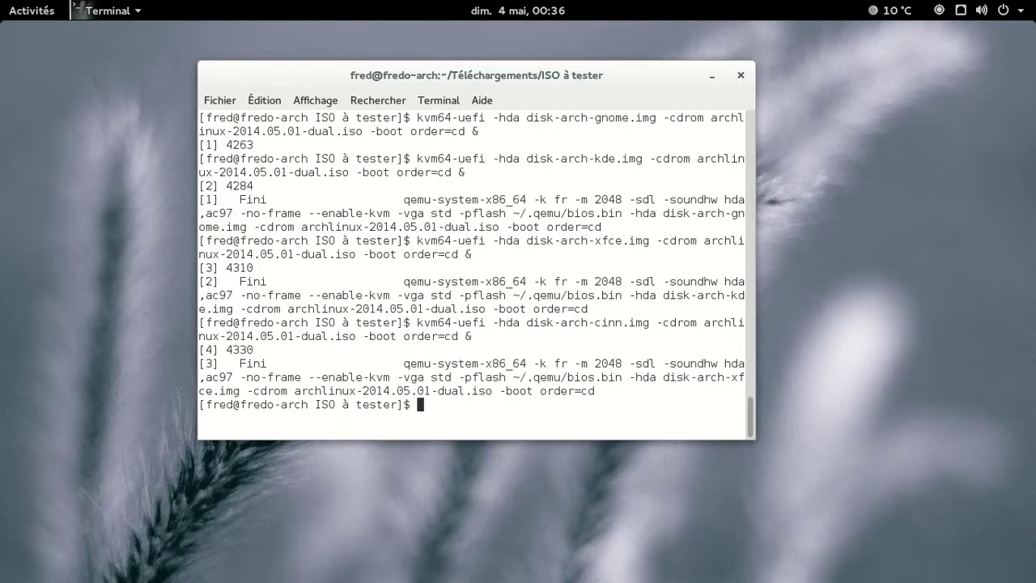
pyautogui.press('Up')
pyautogui.press('Left')
pyautogui.press('Left')
pyautogui.press('Left')
pyautogui.press('Left')
pyautogui.press('Left')
pyautogui.press('Left')
pyautogui.press('Left')
pyautogui.press('Left')
pyautogui.press('Left')
pyautogui.press('Left')
pyautogui.press('Left')
pyautogui.press('Left')
pyautogui.press('Left')
pyautogui.press('Left')
pyautogui.press('Left')
pyautogui.press('Left')
pyautogui.press('Left')
pyautogui.press('Left')
pyautogui.press('Left')
pyautogui.press('Left')
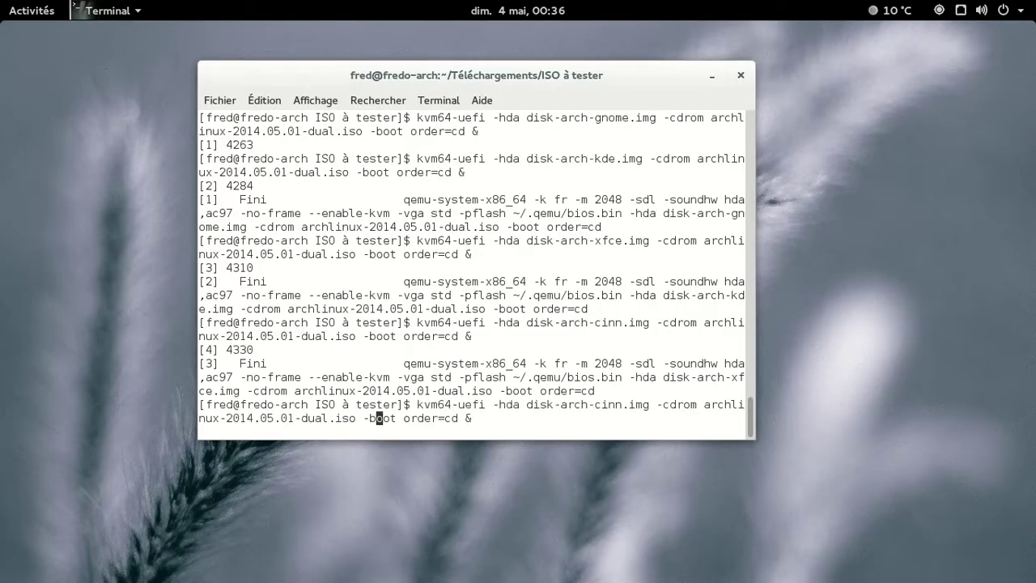
pyautogui.press('Left')
pyautogui.press('Left')
pyautogui.press('Left')
pyautogui.press('Left')
pyautogui.press('Left')
pyautogui.press('Left')
pyautogui.press('Left')
pyautogui.press('Left')
pyautogui.press('Left')
pyautogui.press('Left')
pyautogui.press('Left')
pyautogui.press('Left')
pyautogui.press('Left')
pyautogui.press('Left')
pyautogui.press('Left')
pyautogui.press('Left')
pyautogui.press('Left')
pyautogui.press('Left')
pyautogui.press('Left')
pyautogui.press('Left')
pyautogui.press('Right')
pyautogui.press('BackSpace')
pyautogui.press('BackSpace')
pyautogui.press('BackSpace')
pyautogui.press('BackSpace')
pyautogui.write('mate')
pyautogui.press('Return')
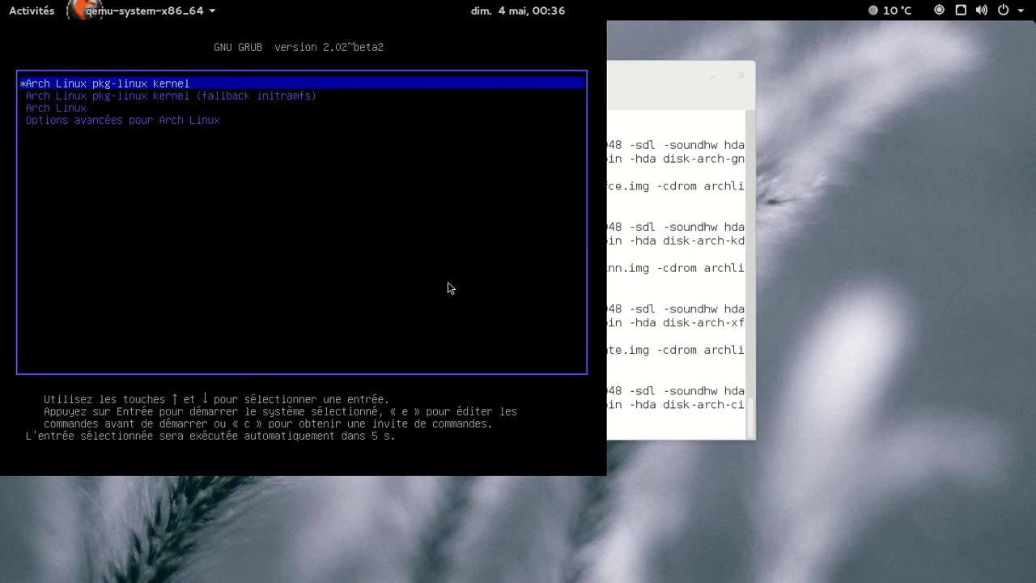
# Boot the default Arch Linux GRUB entry and log in to MATE with the user's password.
pyautogui.press('Return')
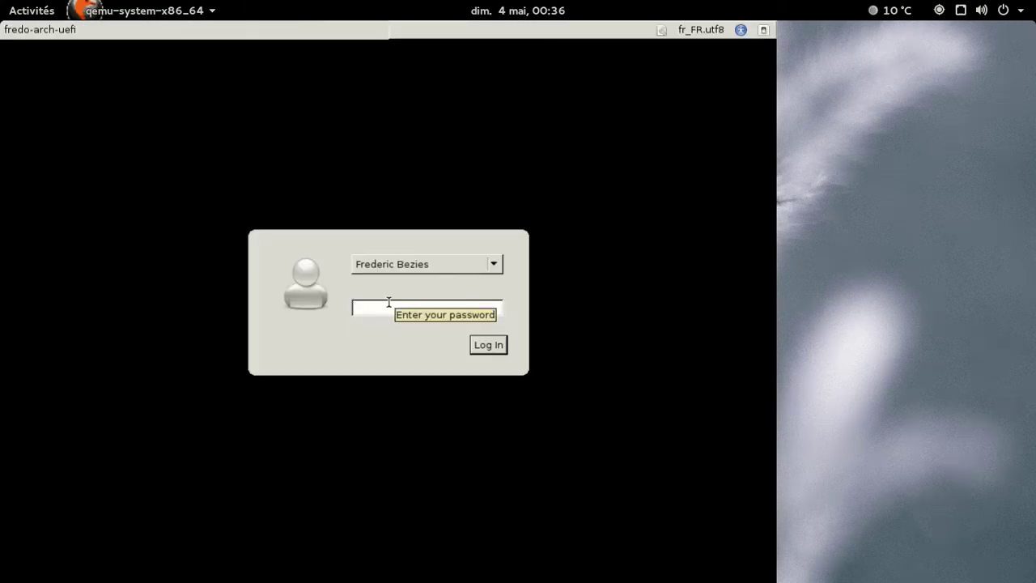
pyautogui.write('••••••')
pyautogui.press('Return')
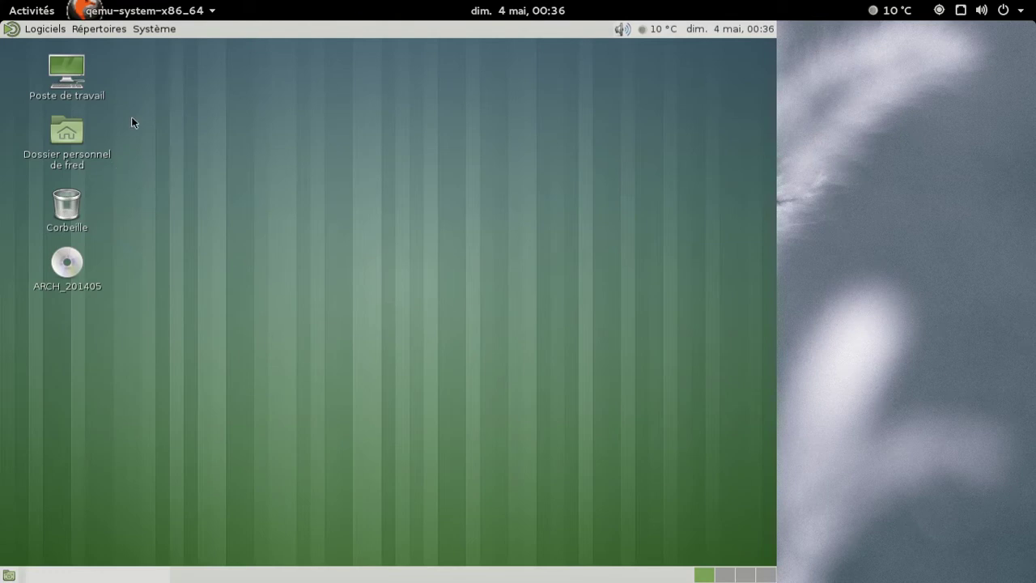
# Show the About MATE window (version 1.8.0), move it toward the top, and glance at the calendar.
pyautogui.click(59, 35)
pyautogui.moveTo(93, 32)
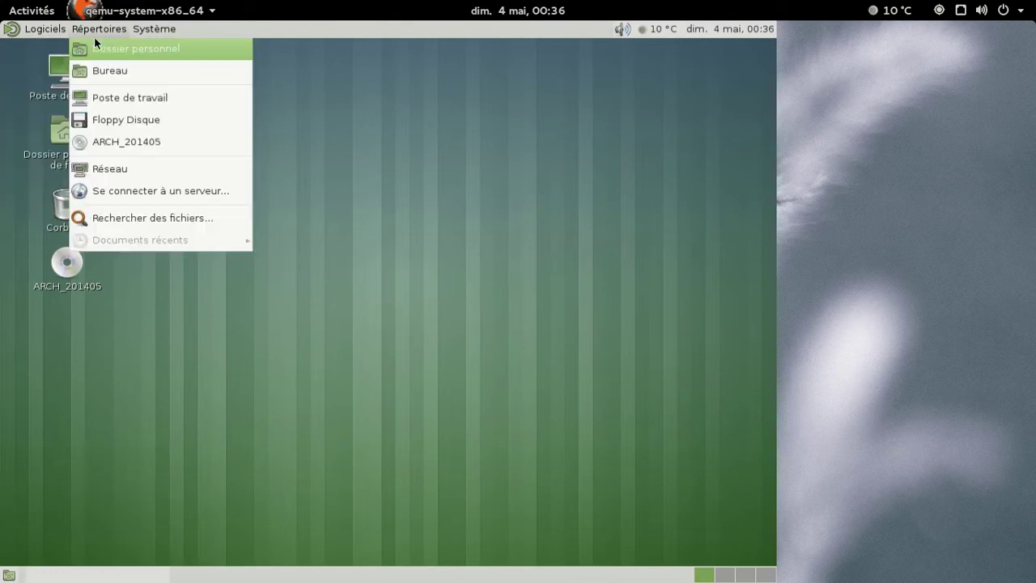
pyautogui.moveTo(154, 29)
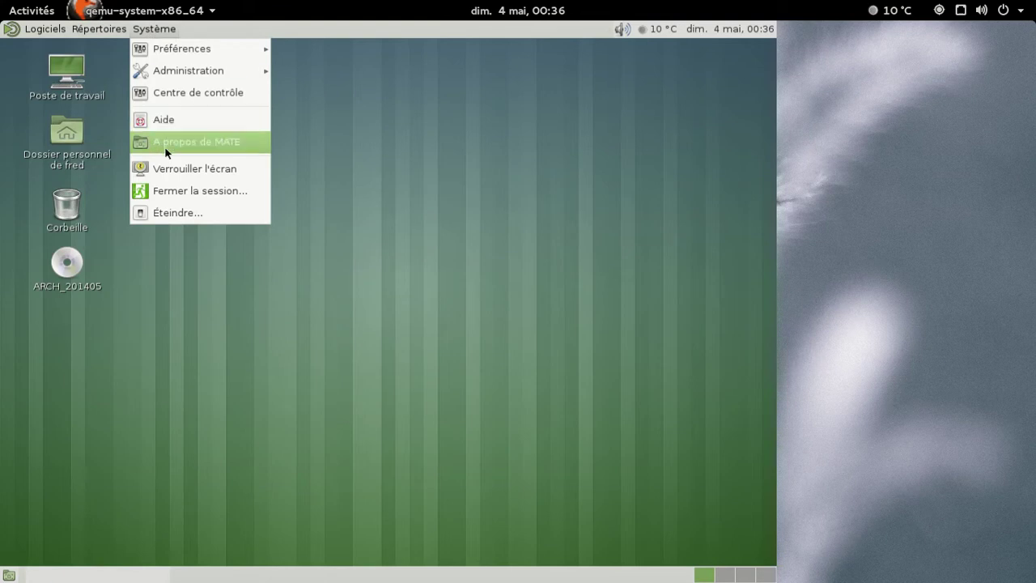
pyautogui.click(165, 150)
pyautogui.moveTo(366, 187); pyautogui.dragTo(524, 100)
pyautogui.click(733, 34)
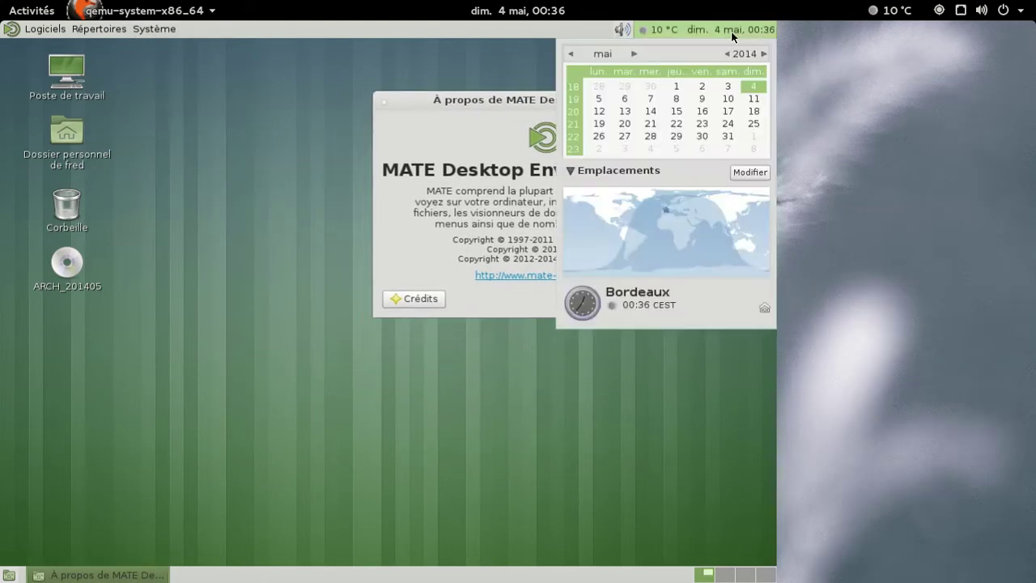
pyautogui.click(733, 34)
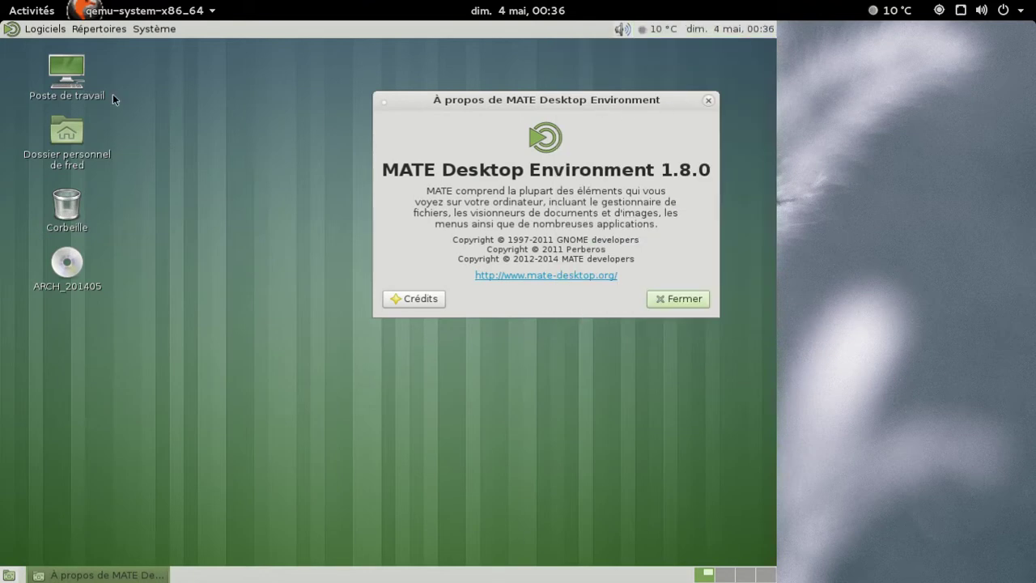
# Open the home folder in Caja and view its 1.8.1 About box, then close it.
pyautogui.click(58, 143)
pyautogui.doubleClick(63, 140)
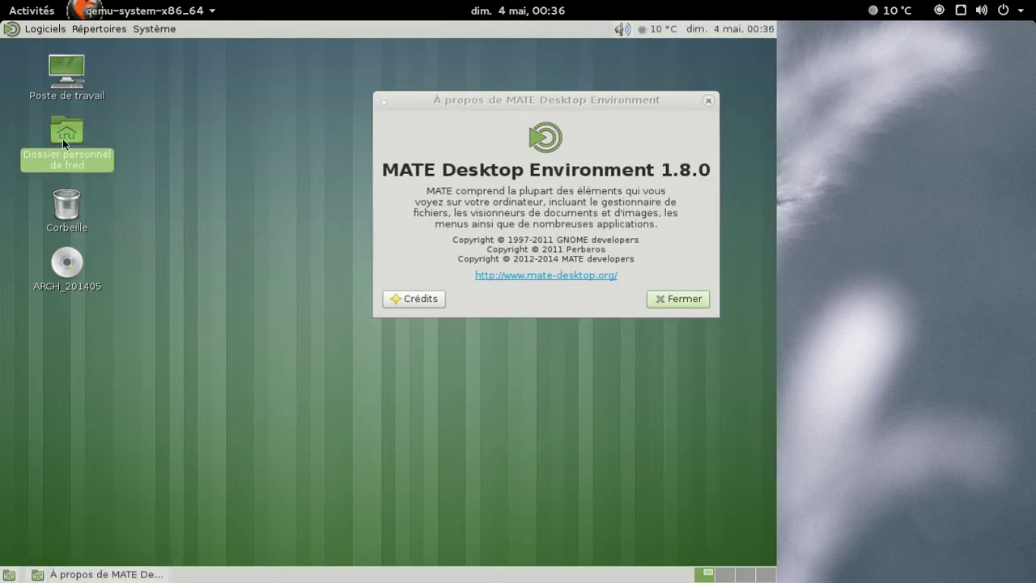
pyautogui.click(360, 96)
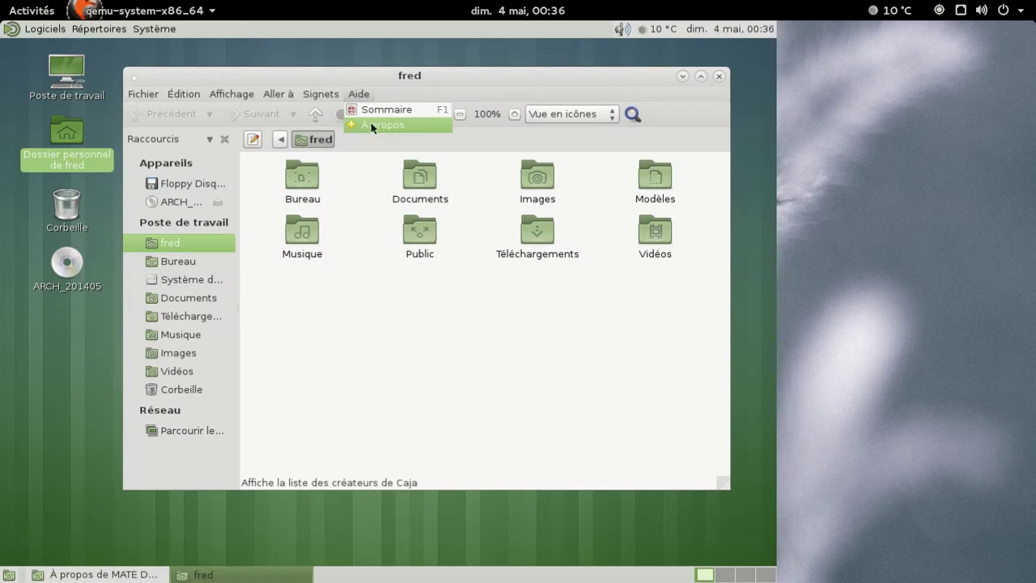
pyautogui.click(372, 124)
pyautogui.click(522, 382)
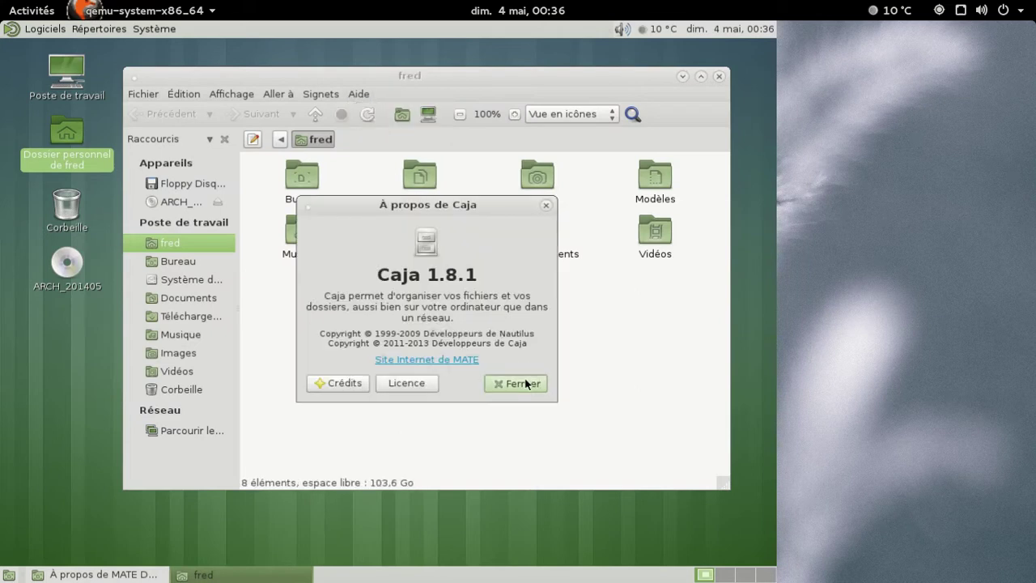
# Close the home folder and About MATE windows, then bring up the Logiciels menu.
pyautogui.click(719, 77)
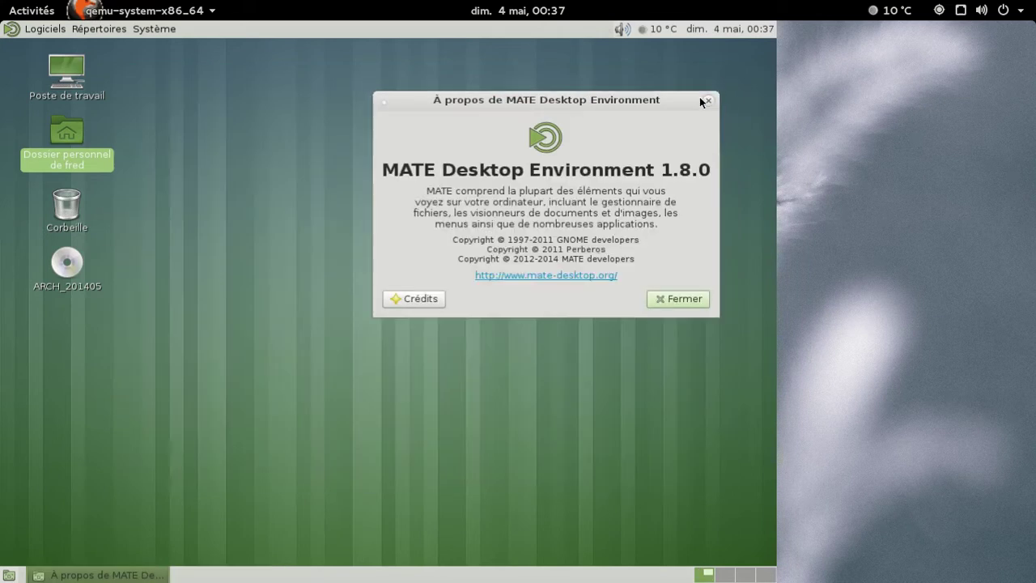
pyautogui.click(707, 102)
pyautogui.click(56, 30)
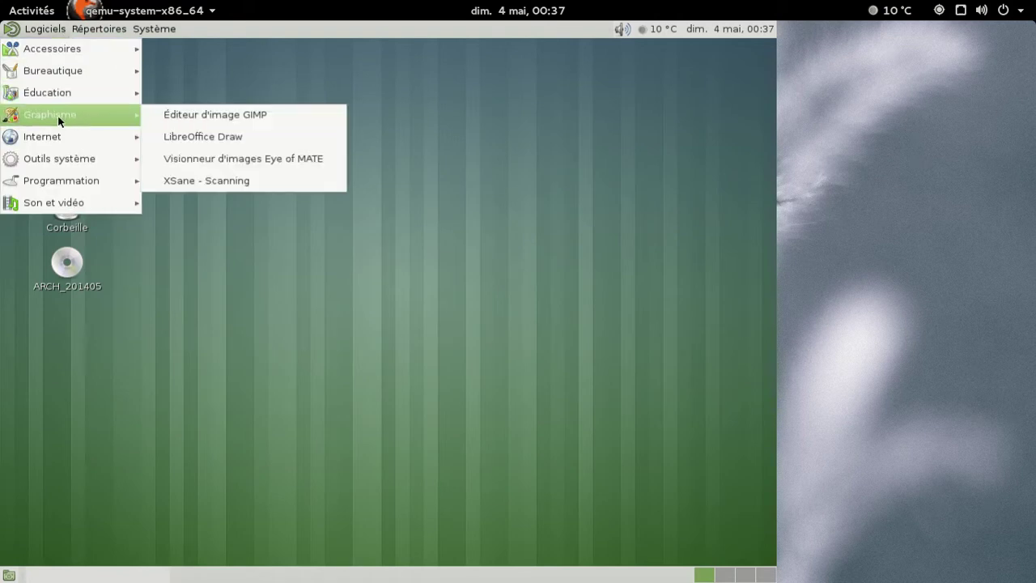
# Browse the Logiciels category submenus, then launch Système > Centre de contrôle.
pyautogui.moveTo(57, 144)
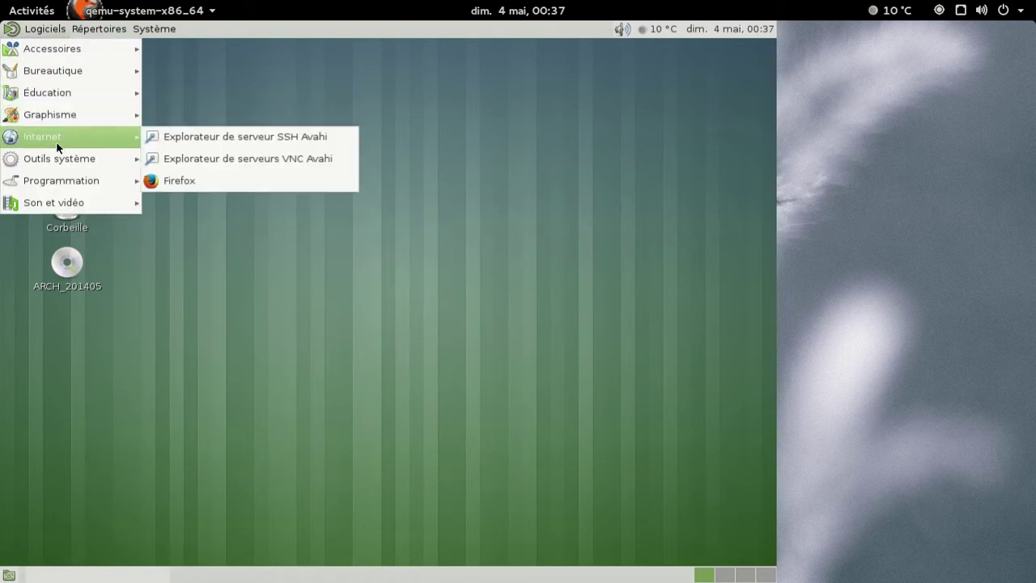
pyautogui.moveTo(109, 168)
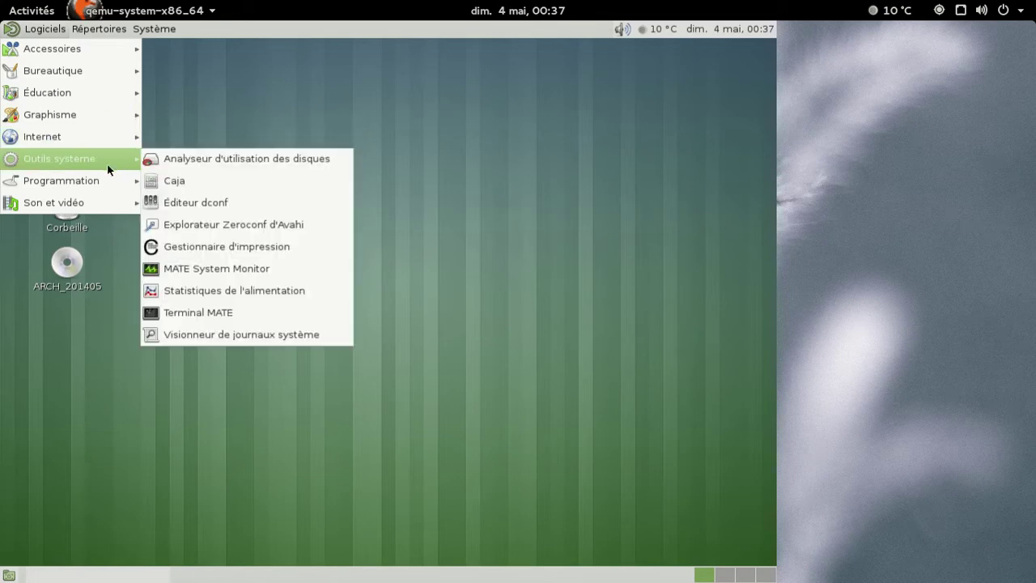
pyautogui.moveTo(98, 197)
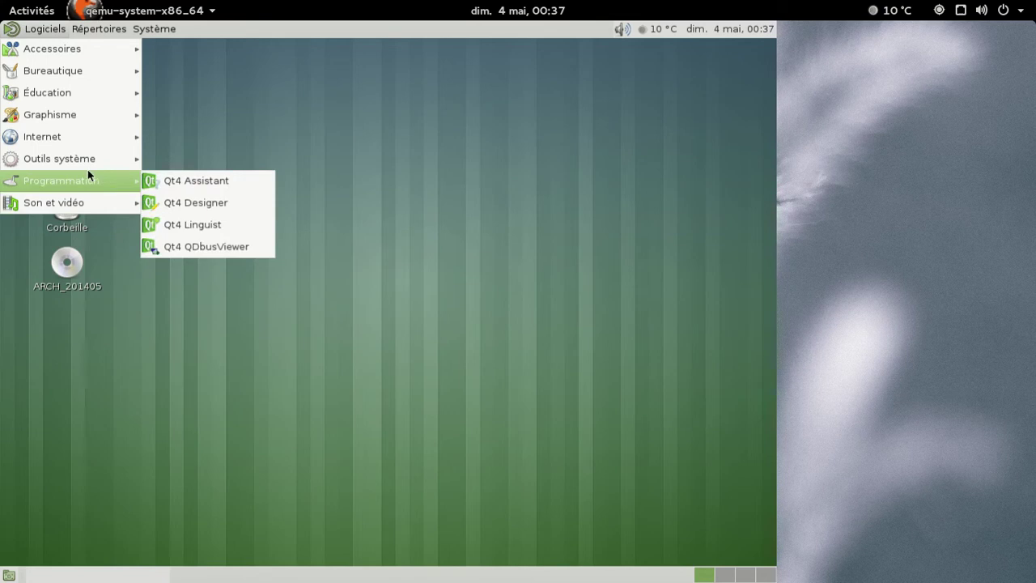
pyautogui.moveTo(53, 51)
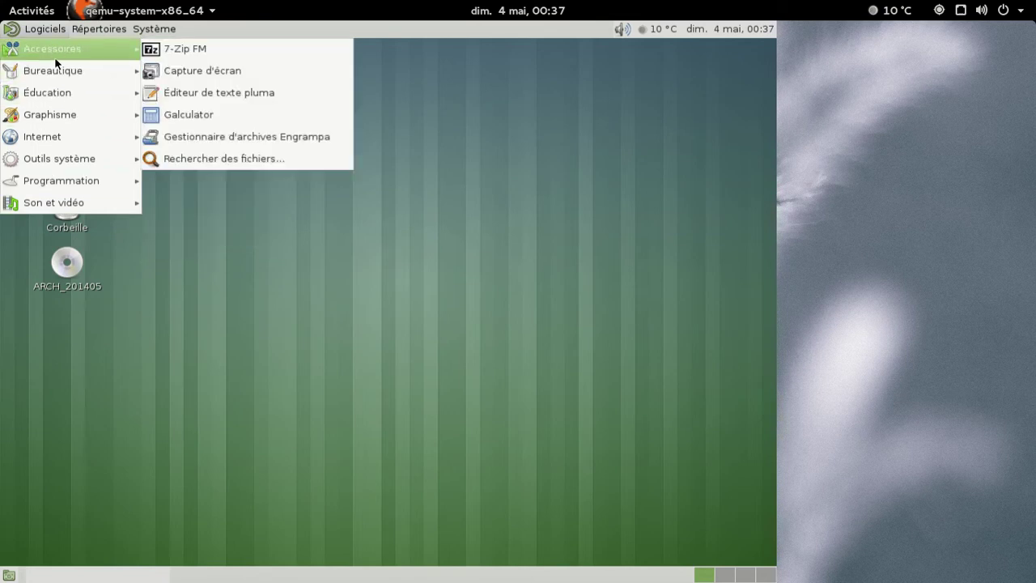
pyautogui.moveTo(153, 32)
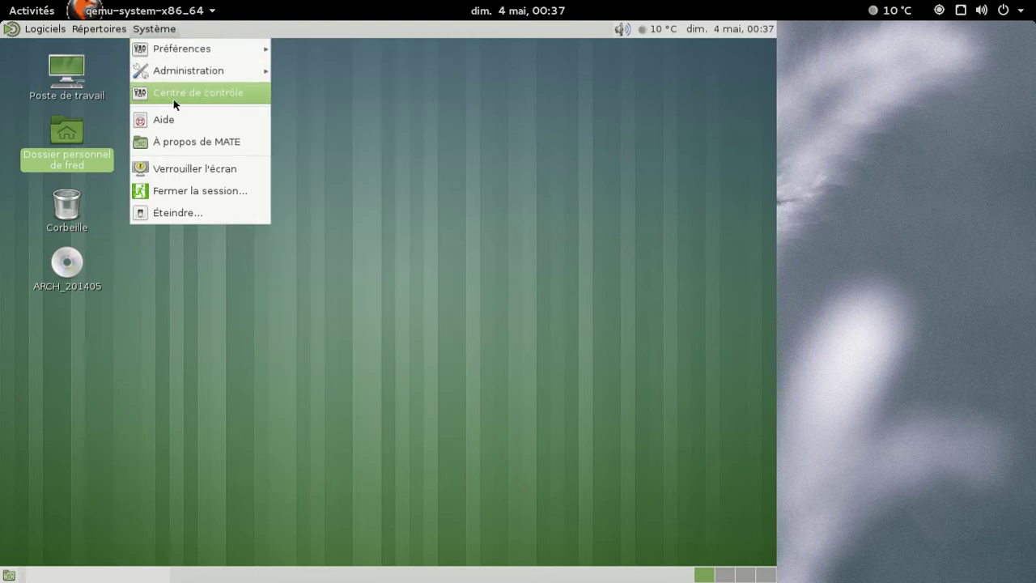
pyautogui.click(168, 96)
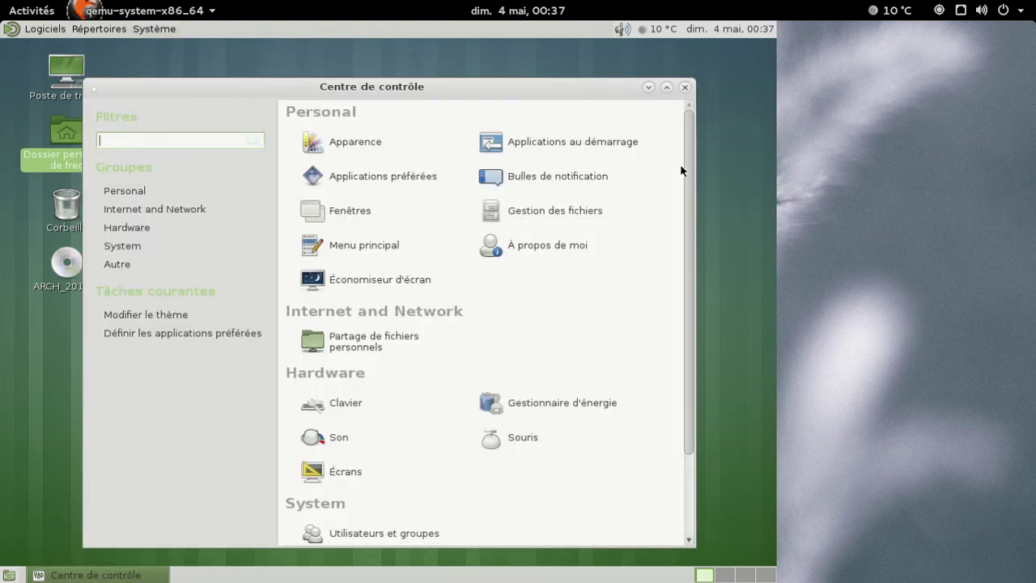
# Scroll through the Control Center's settings list, close it, and open the Système menu.
pyautogui.moveTo(689, 146); pyautogui.dragTo(687, 288)
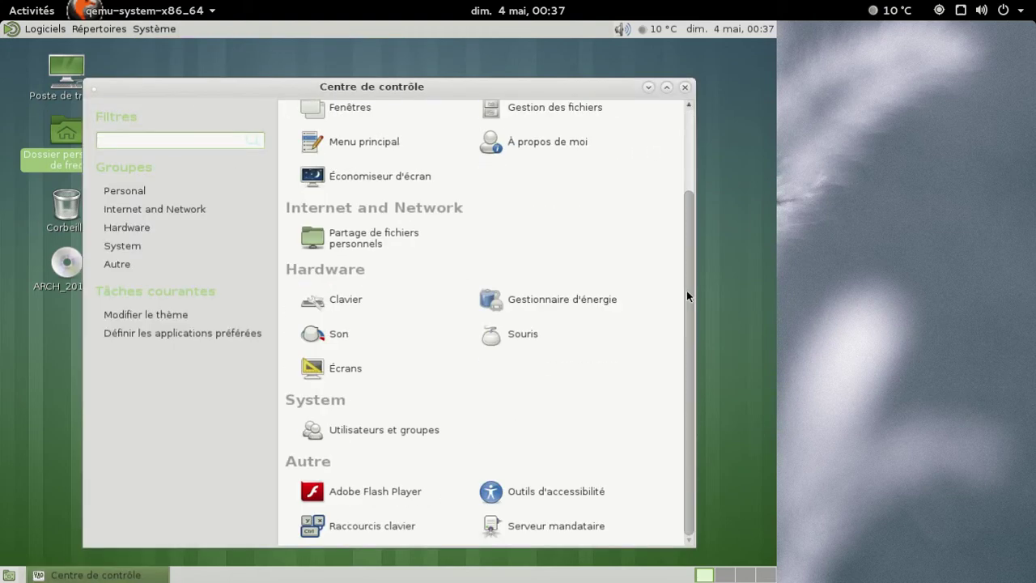
pyautogui.scroll(2, 675, 208)
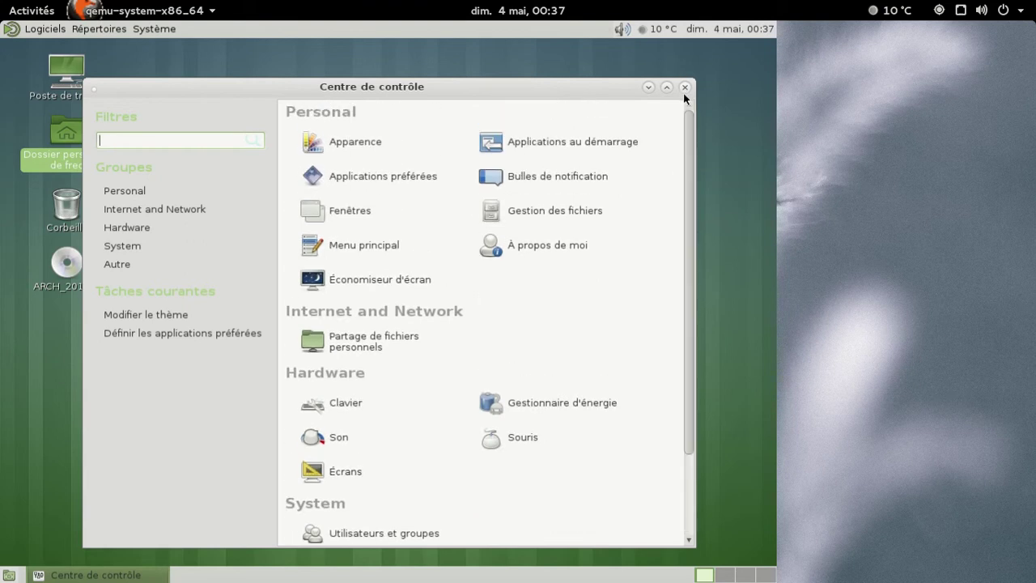
pyautogui.click(684, 87)
pyautogui.click(166, 28)
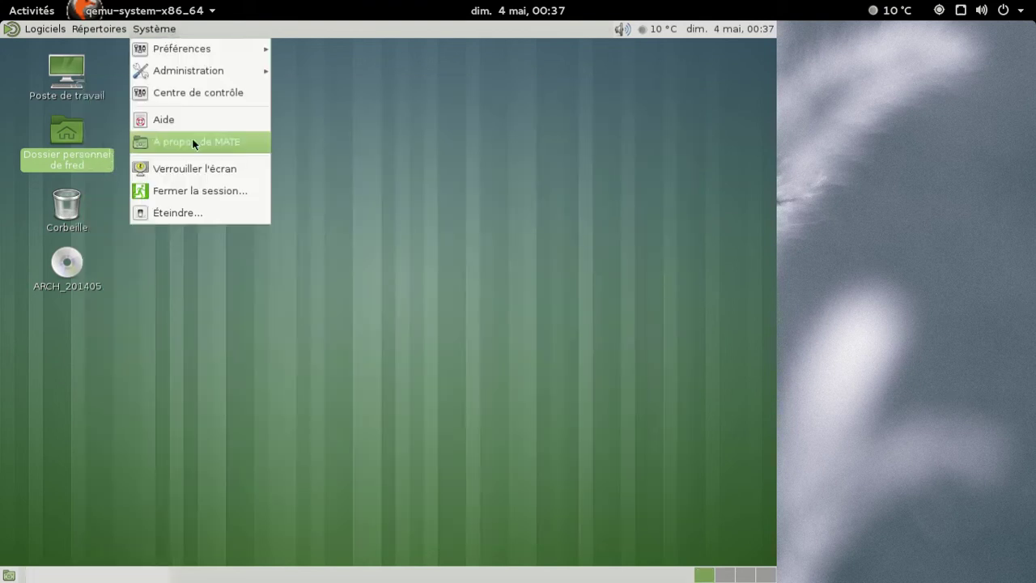
# Shut down the MATE guest with Système > Éteindre… and confirm, returning to the host terminal.
pyautogui.click(191, 212)
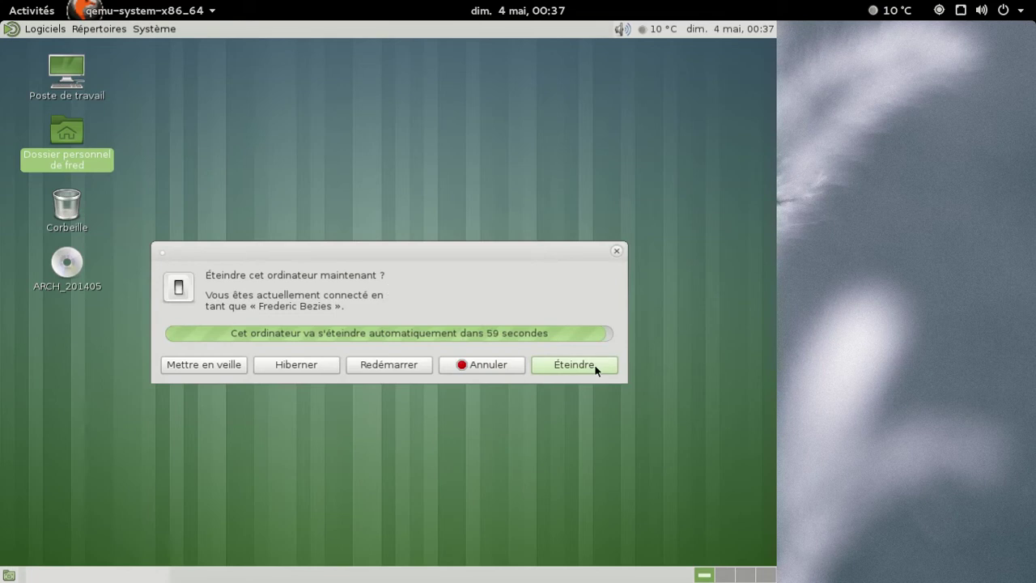
pyautogui.click(594, 370)
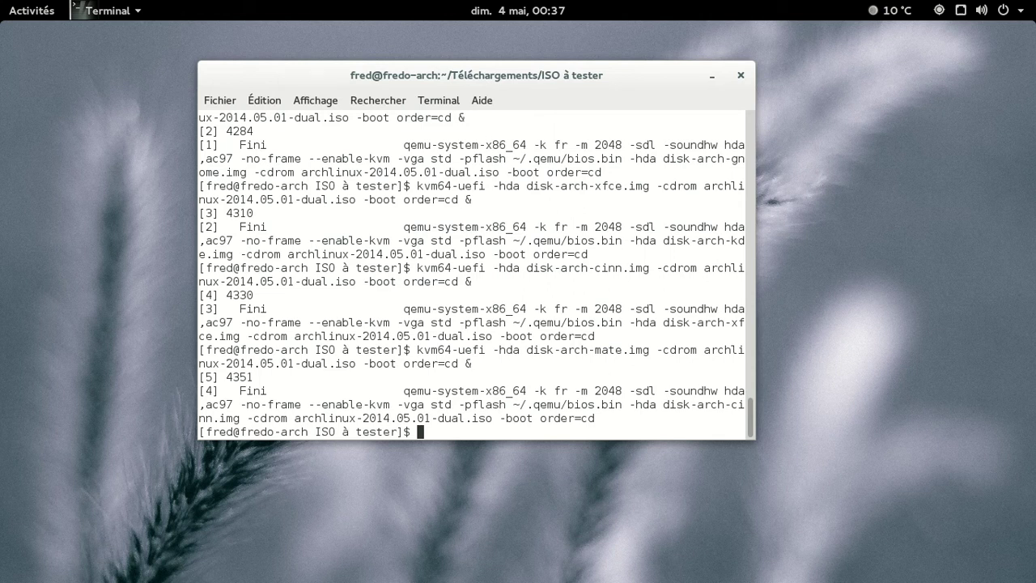
pyautogui.press('super+m')
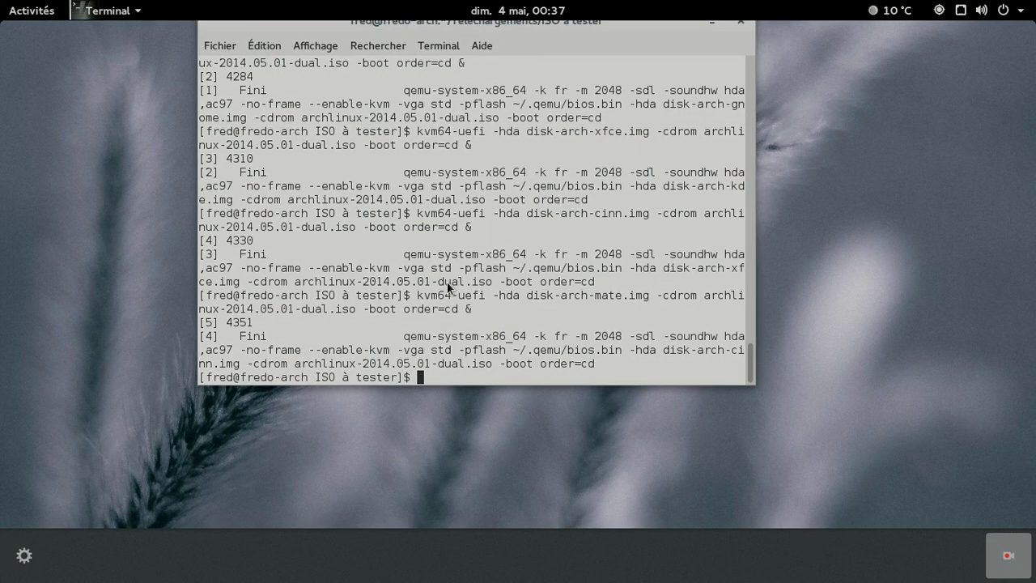
pyautogui.click(996, 555)
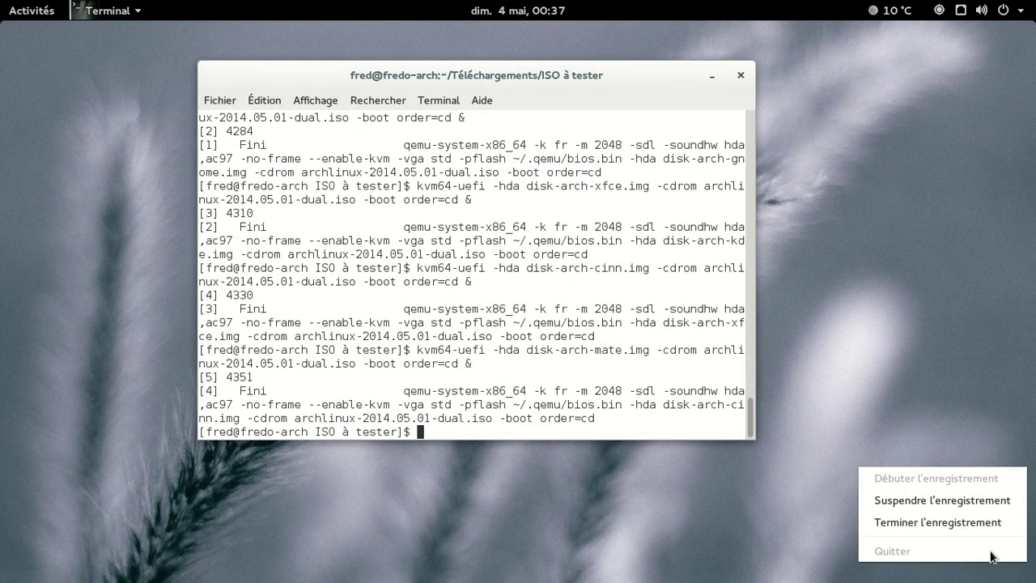